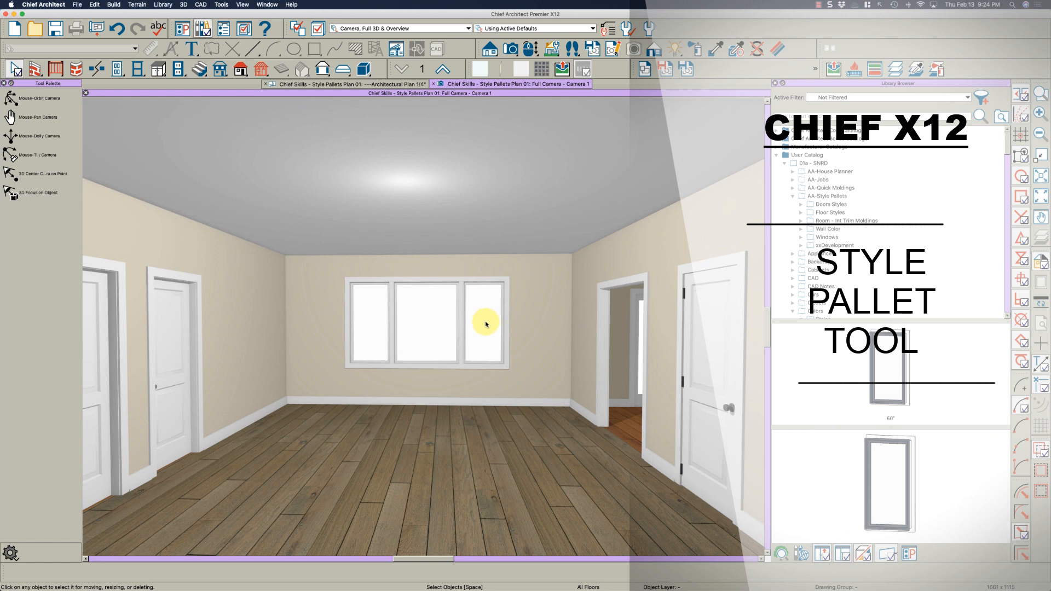
Step: Examine the empty room's doors, windows, trim and flooring from inside and from outside the building
middle_drag(485, 324, 524, 326)
scroll(429, 373, down, 1)
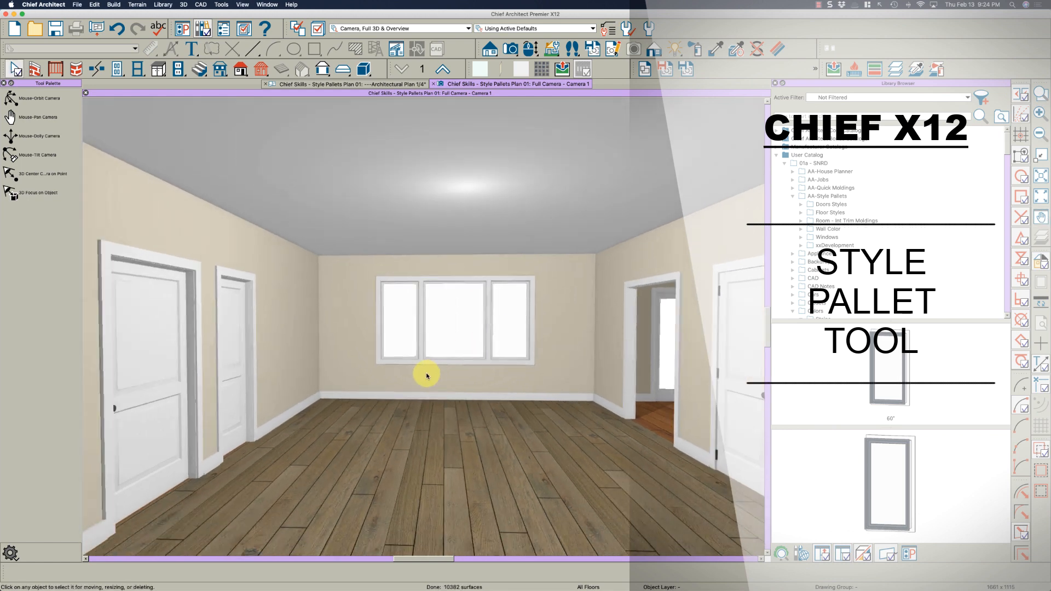
scroll(427, 376, down, 1)
key(o)
drag(489, 374, 472, 375)
middle_drag(472, 376, 496, 368)
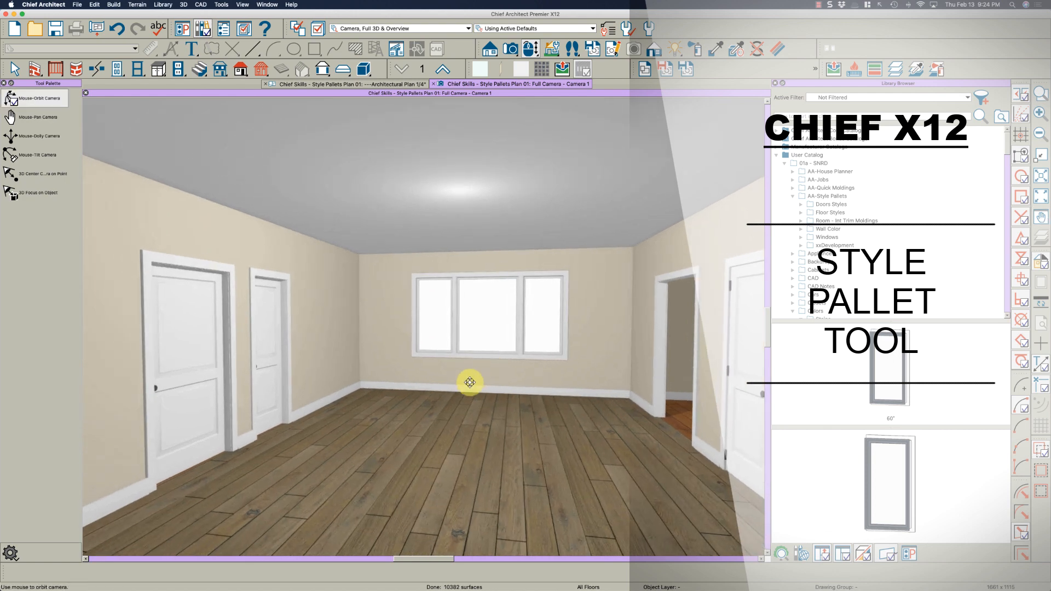
drag(472, 387, 467, 388)
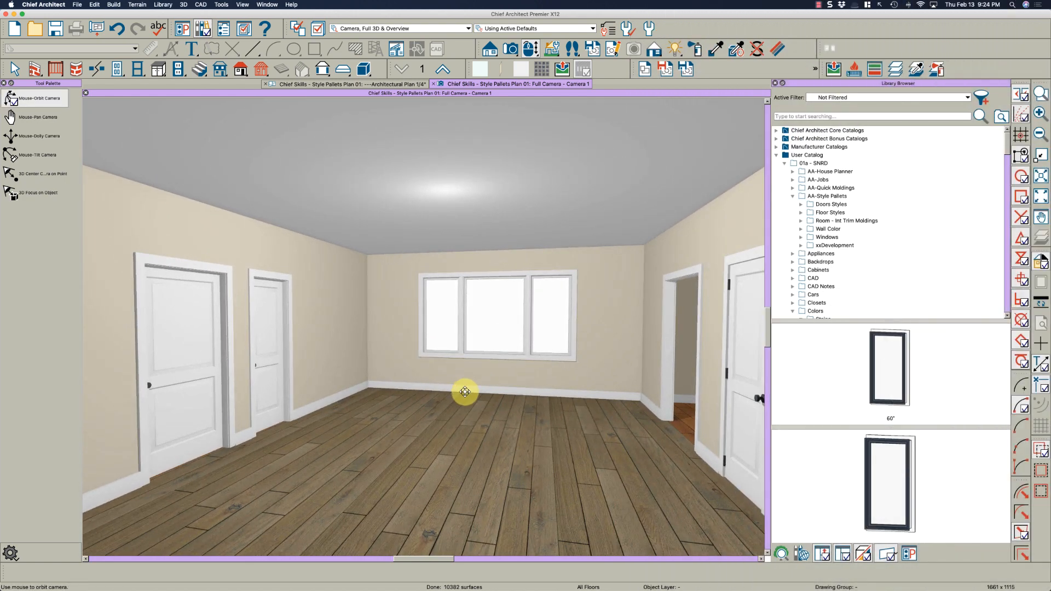
drag(464, 392, 464, 392)
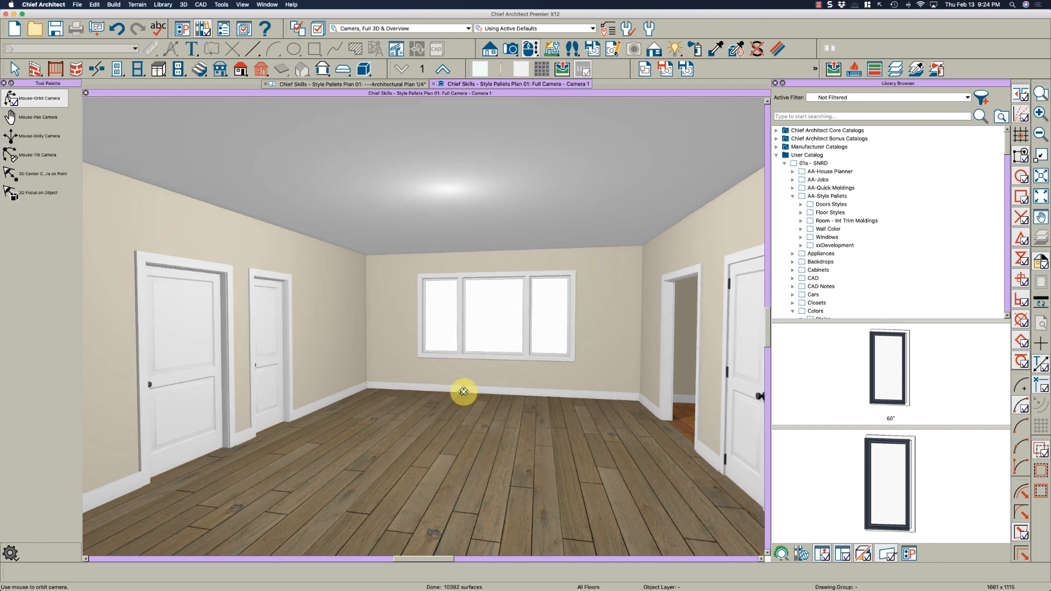
drag(461, 394, 455, 392)
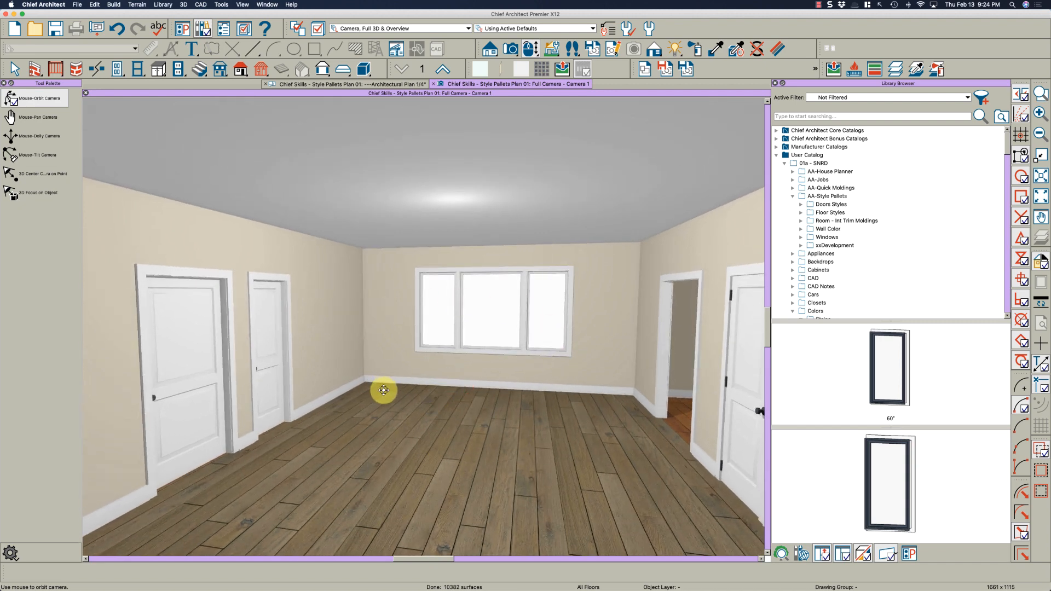
drag(404, 408, 405, 407)
mouse_move(467, 388)
mouse_down()
mouse_move(453, 395)
mouse_move(469, 394)
mouse_move(462, 400)
mouse_up()
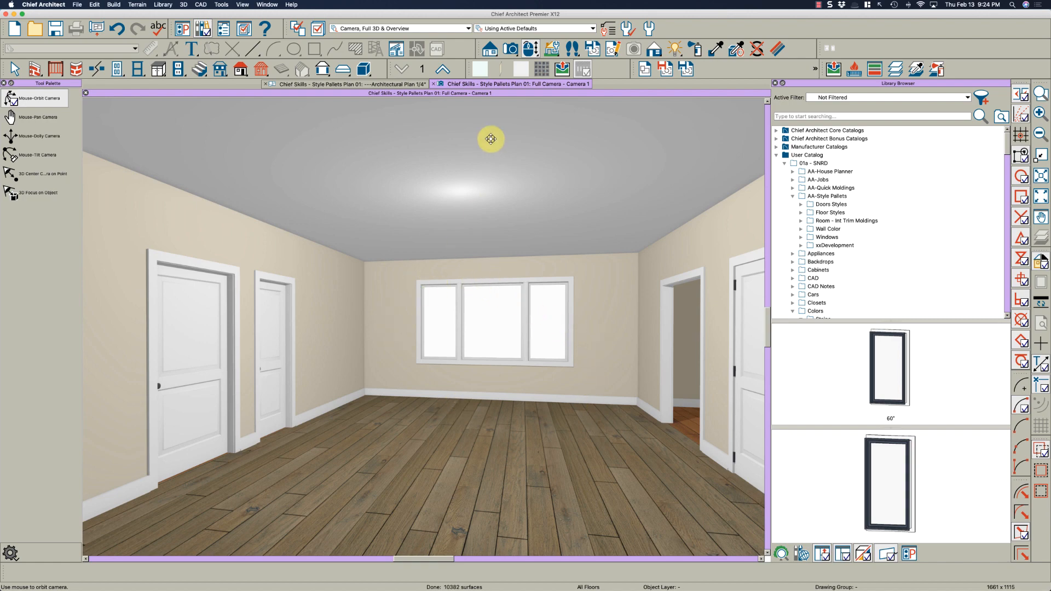
scroll(415, 386, down, 10)
drag(373, 379, 451, 383)
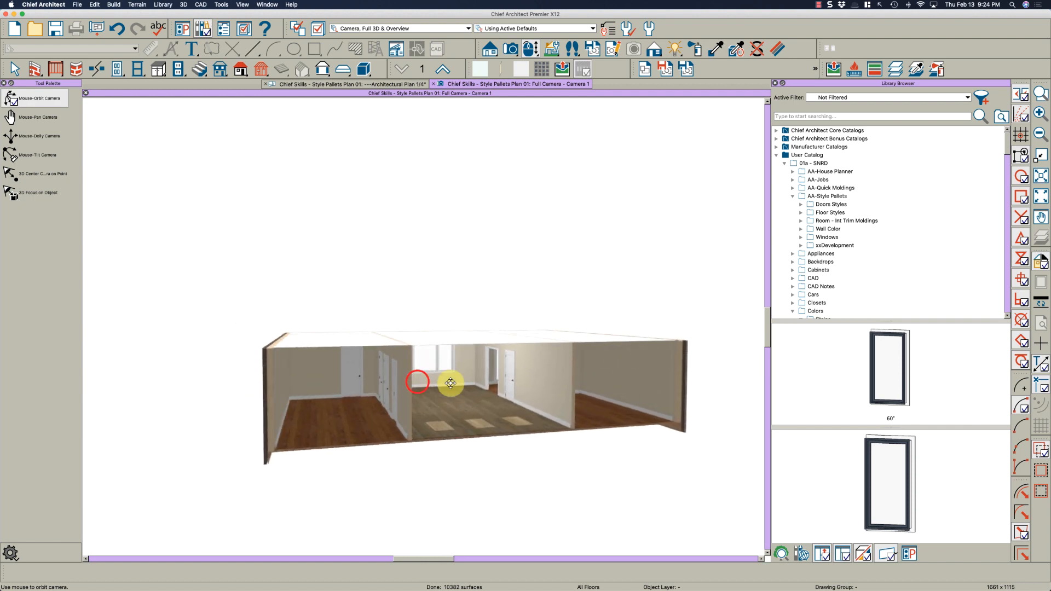
scroll(450, 383, up, 10)
scroll(451, 383, up, 6)
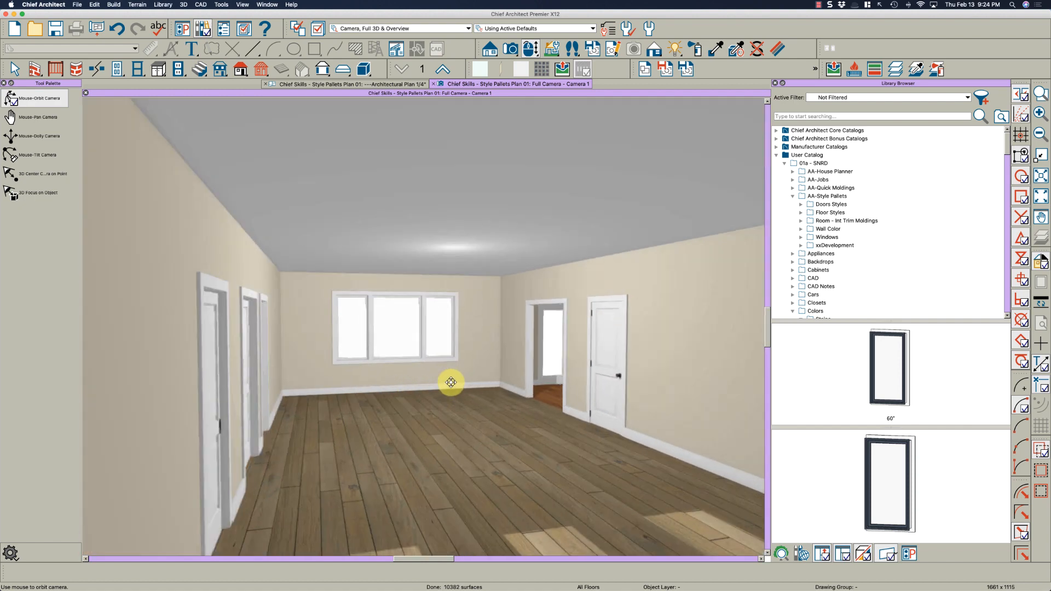
drag(451, 384, 519, 366)
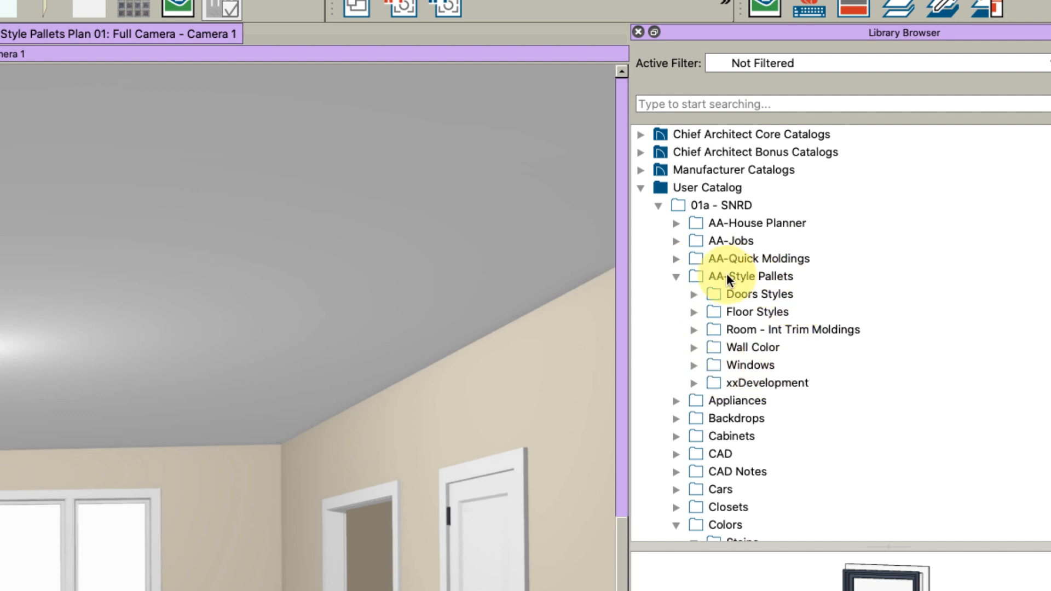
Step: Apply the painted 84" tall 4-Panel door style from AA-Style Pallets to the entire plan
click(695, 294)
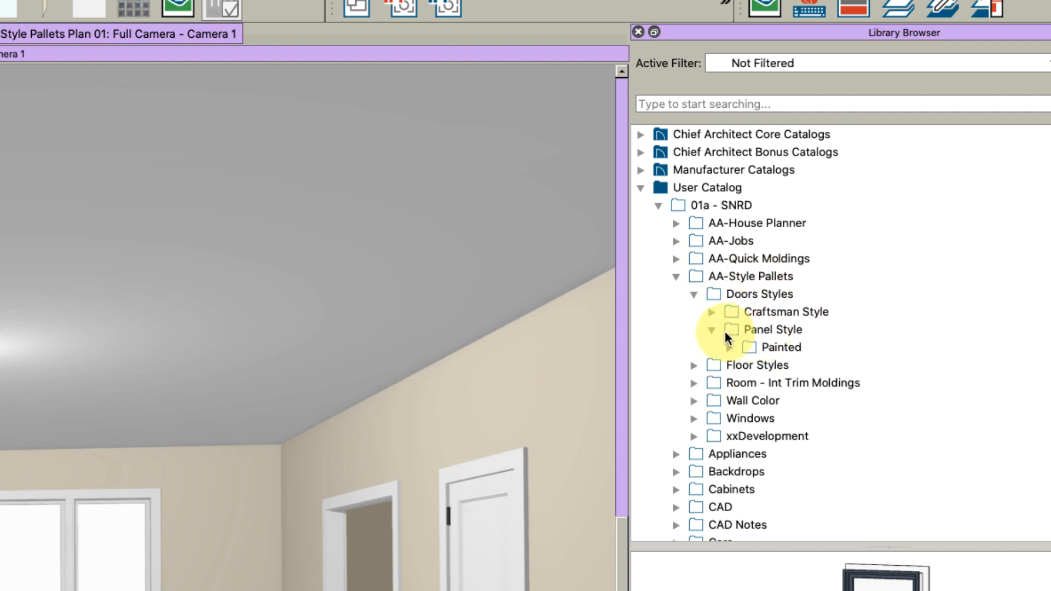
click(729, 347)
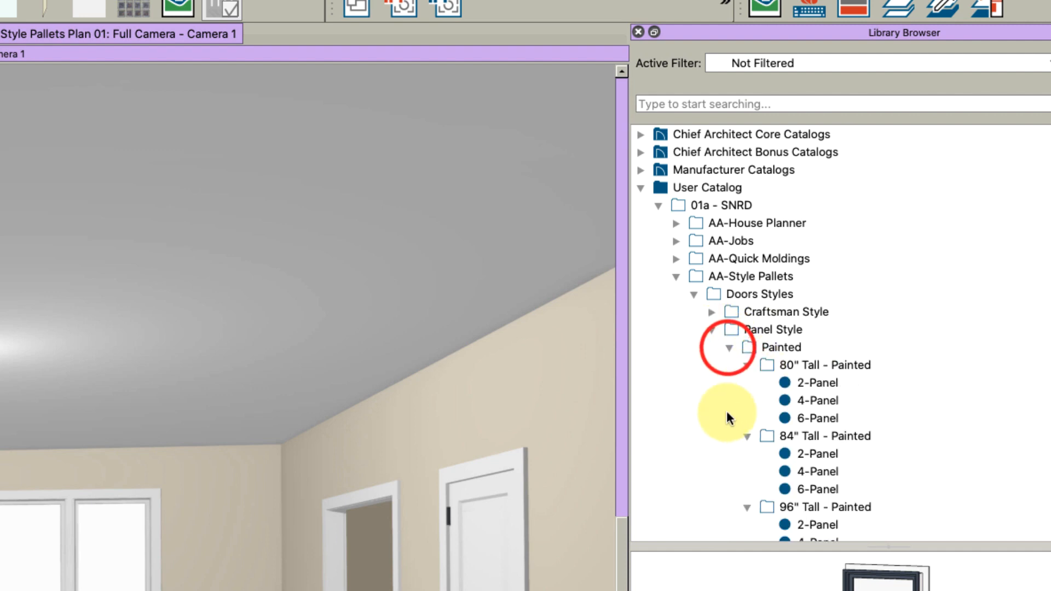
scroll(775, 383, down, 5)
scroll(775, 387, up, 2)
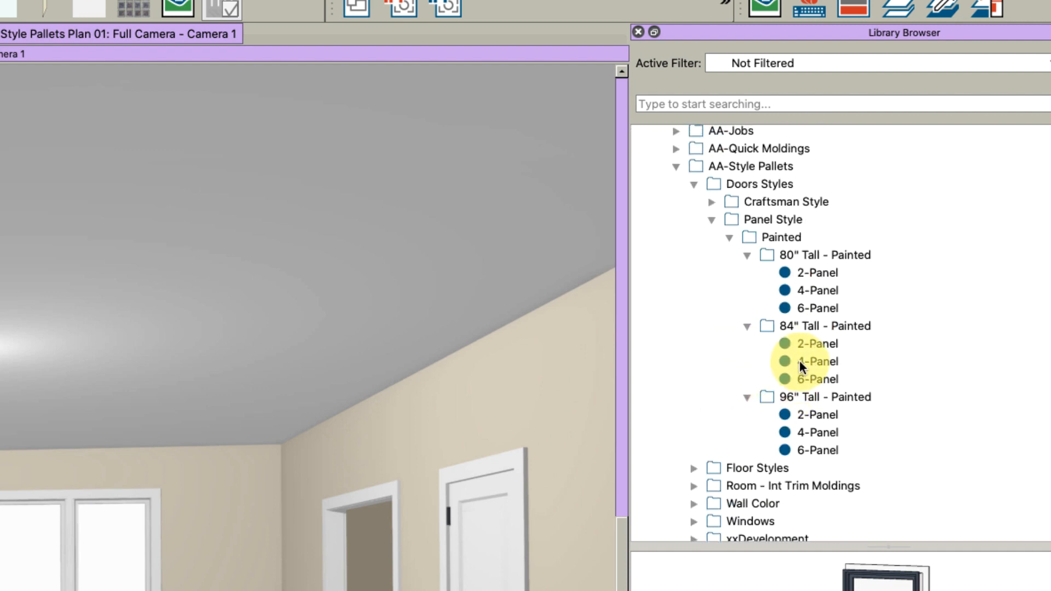
click(832, 360)
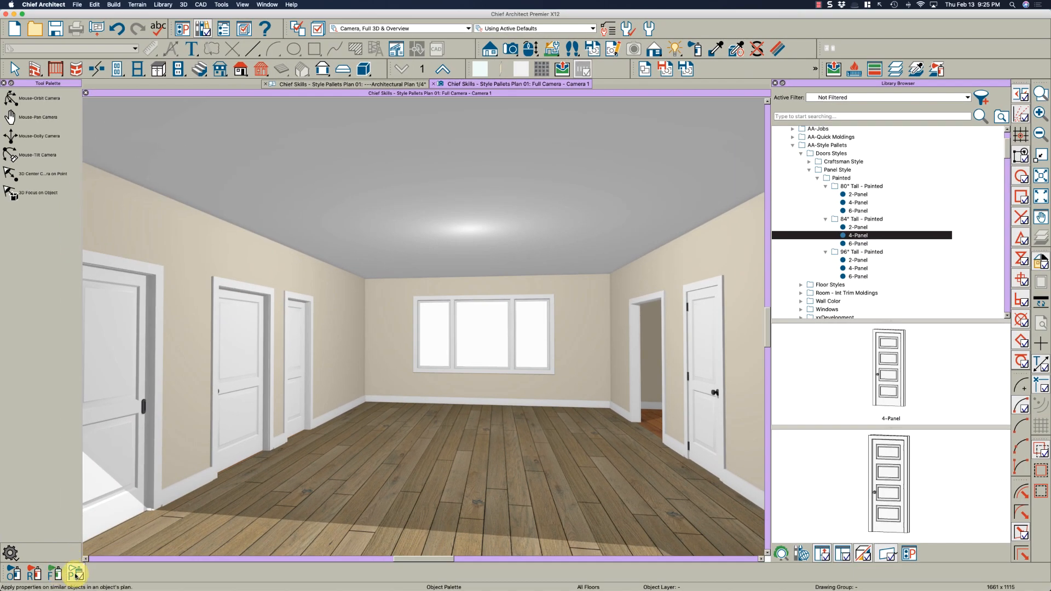
click(73, 574)
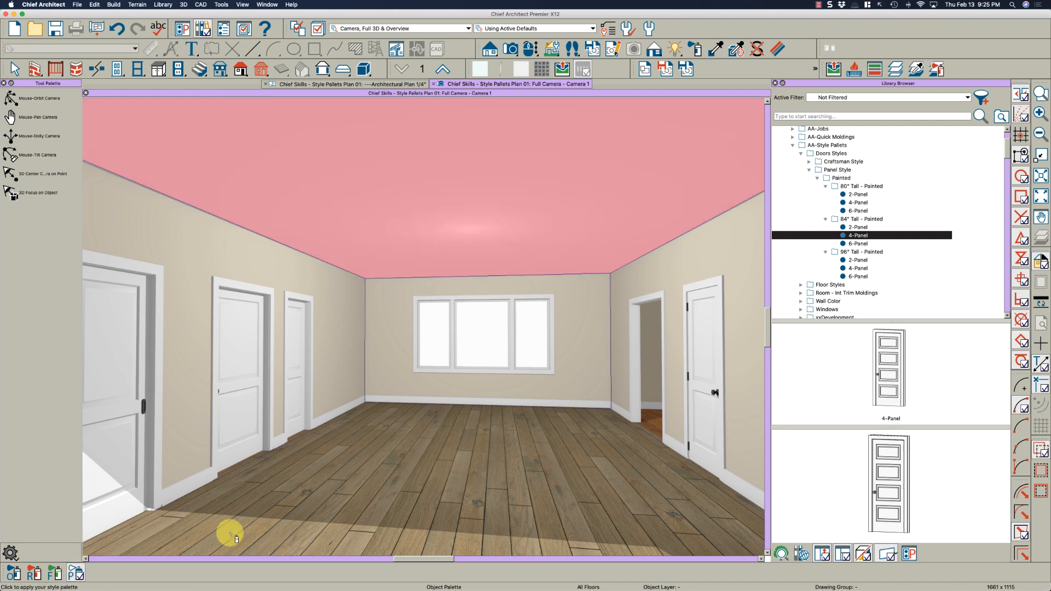
click(412, 465)
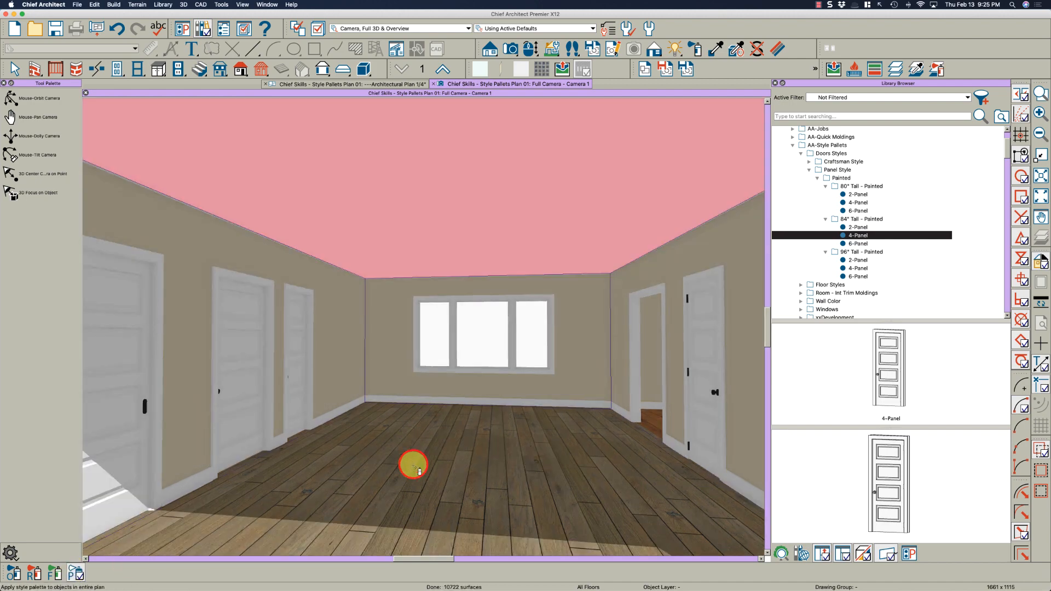
Step: Inspect the 4-panel doors on both sides of the room
scroll(417, 442, up, 3)
middle_drag(417, 442, 414, 446)
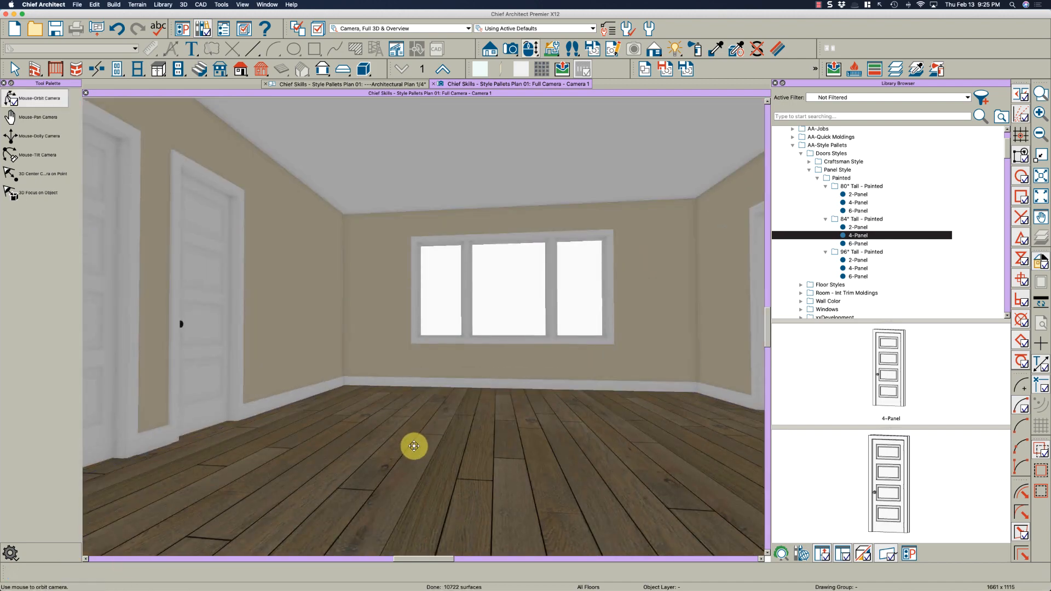
drag(454, 439, 421, 453)
scroll(410, 454, down, 3)
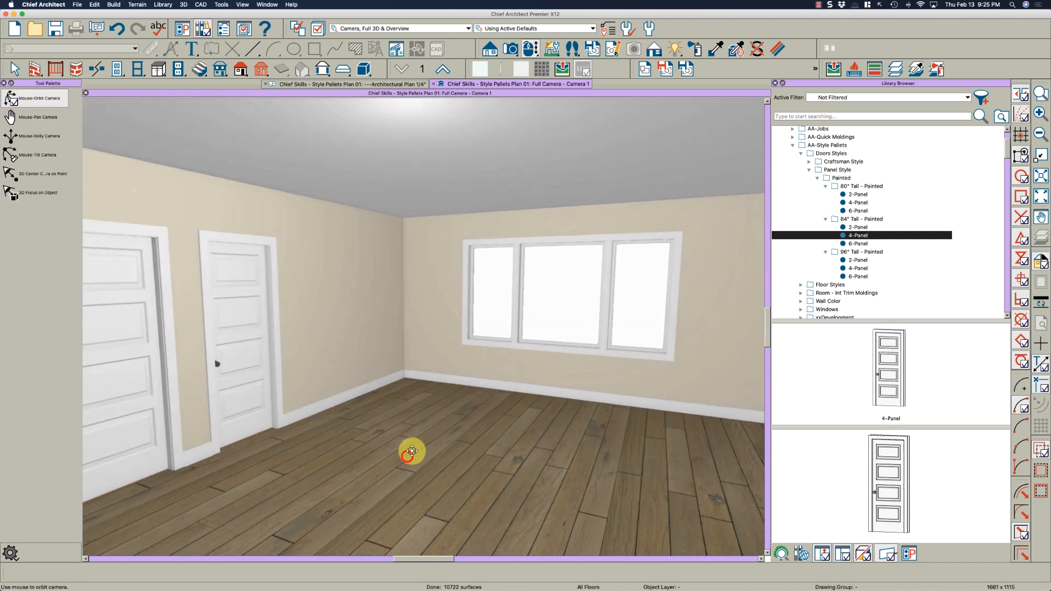
middle_drag(408, 457, 473, 460)
drag(472, 460, 486, 449)
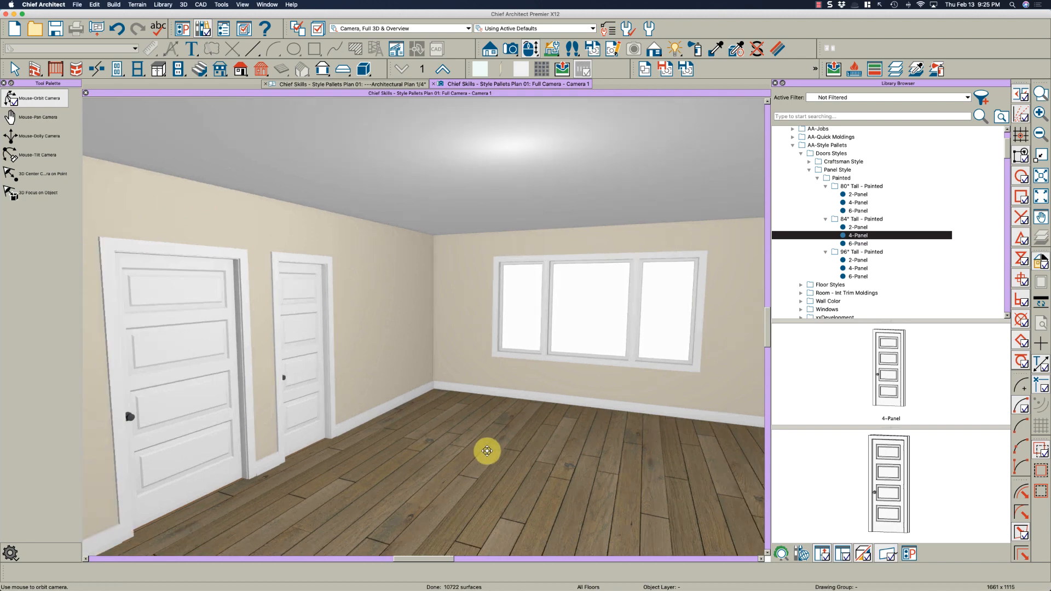
drag(347, 444, 495, 407)
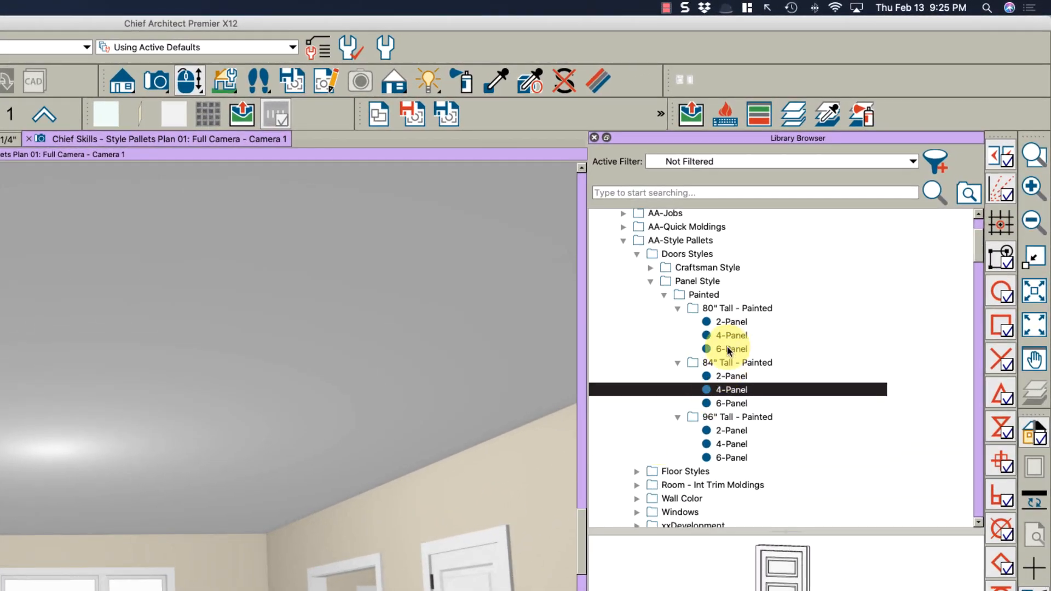
Step: Apply the painted 80" tall 6-Panel door style to the entire plan and view the doors around the room
click(727, 349)
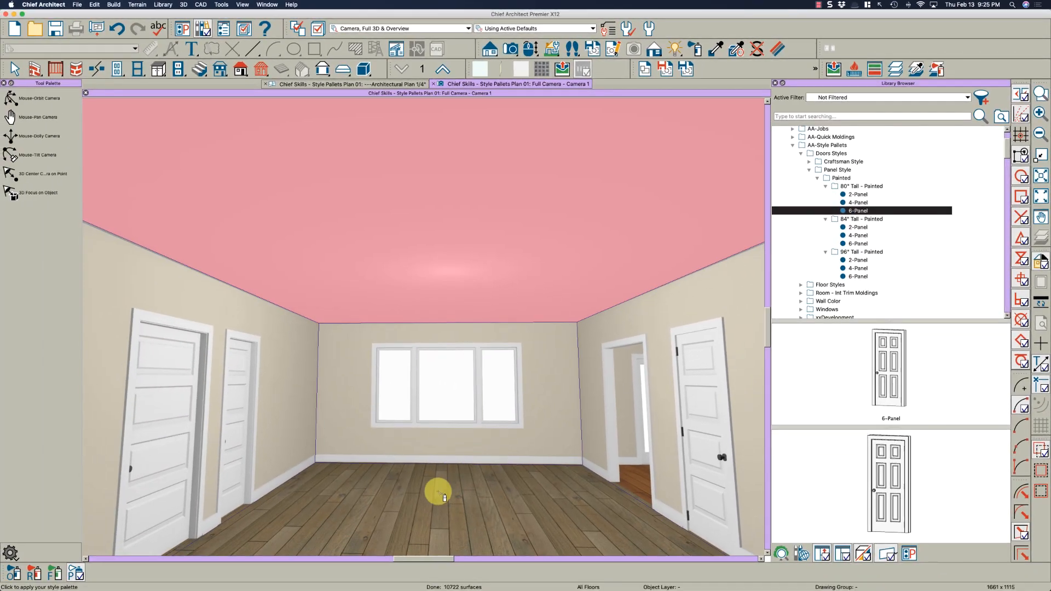
click(437, 496)
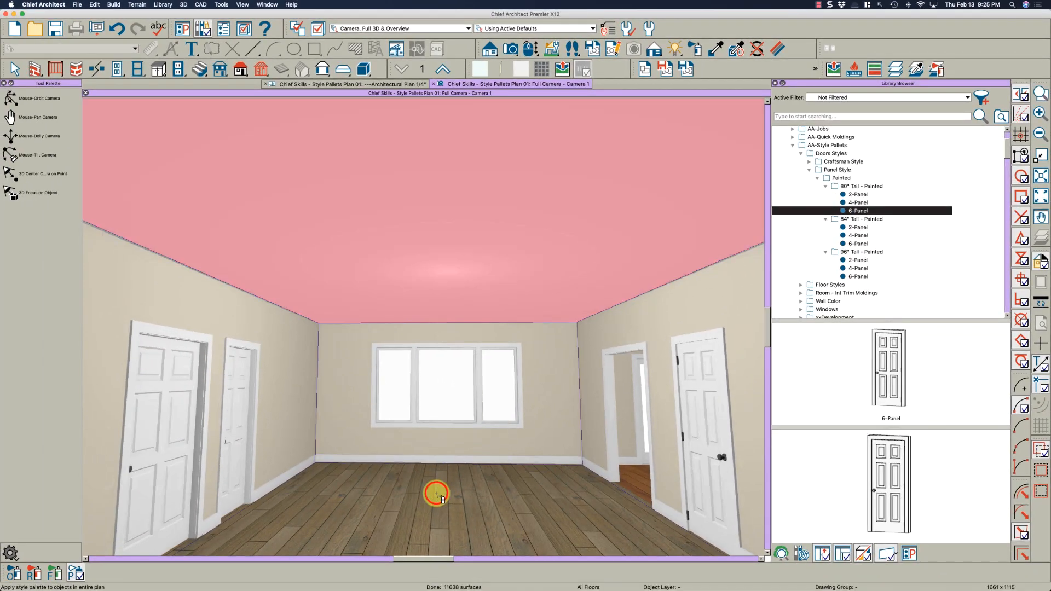
scroll(444, 478, down, 3)
key(o)
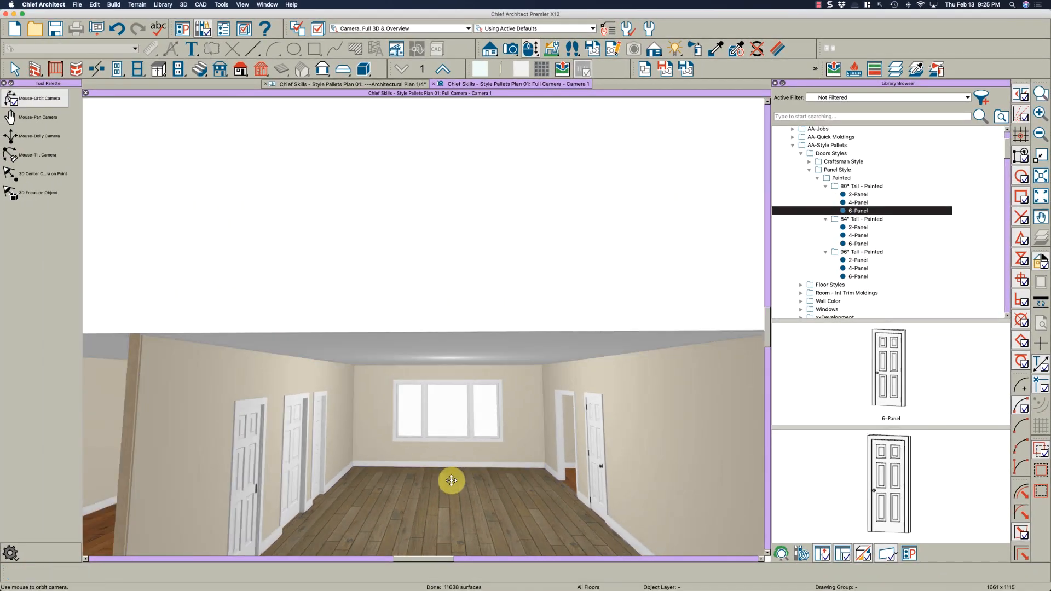
drag(451, 478, 495, 425)
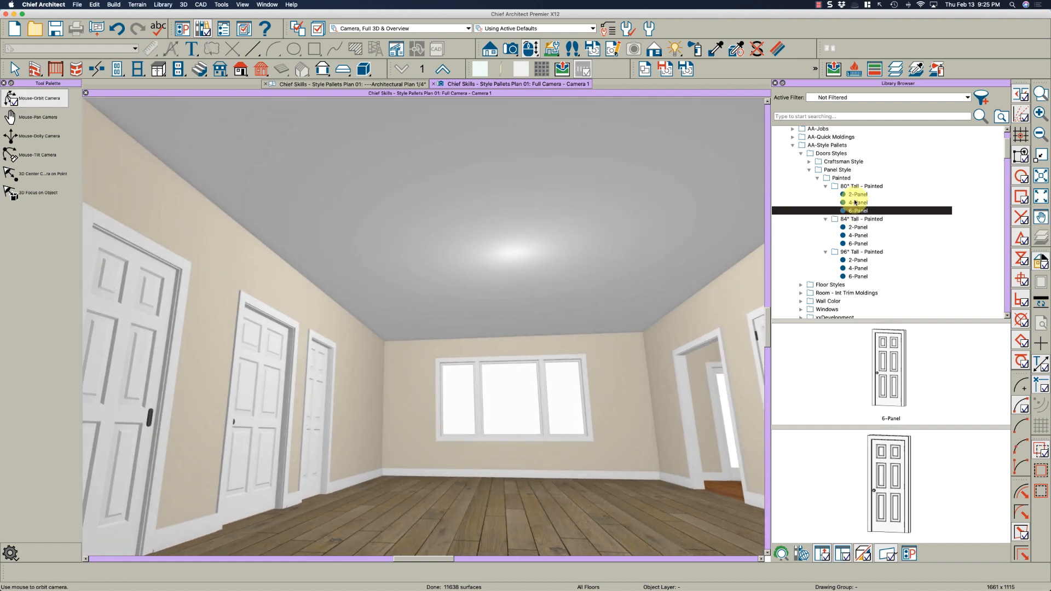
Step: Apply the painted 84" tall 4-Panel door style using Floor Mode
click(853, 236)
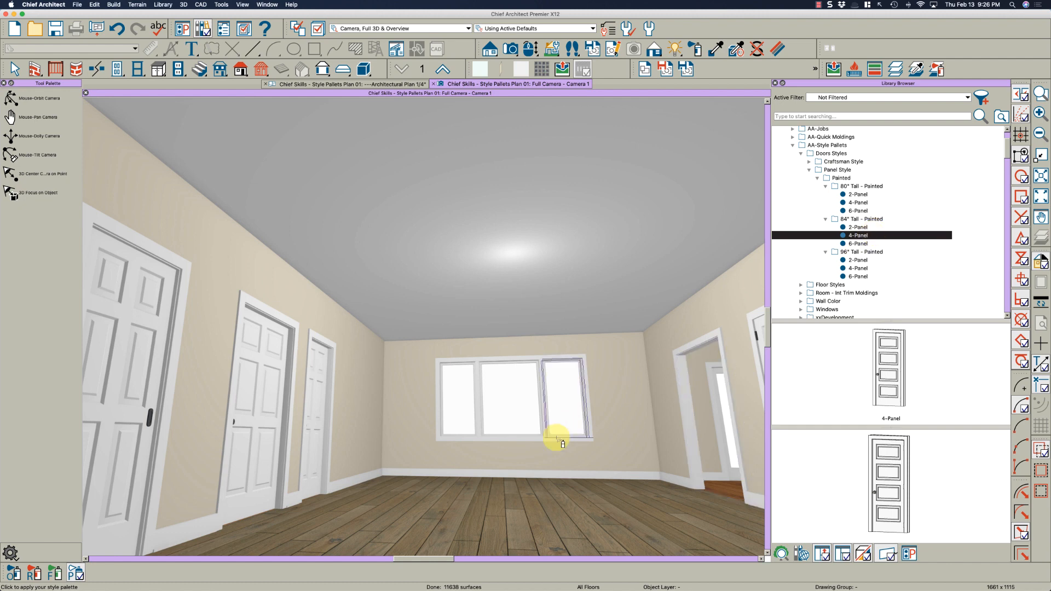
click(53, 574)
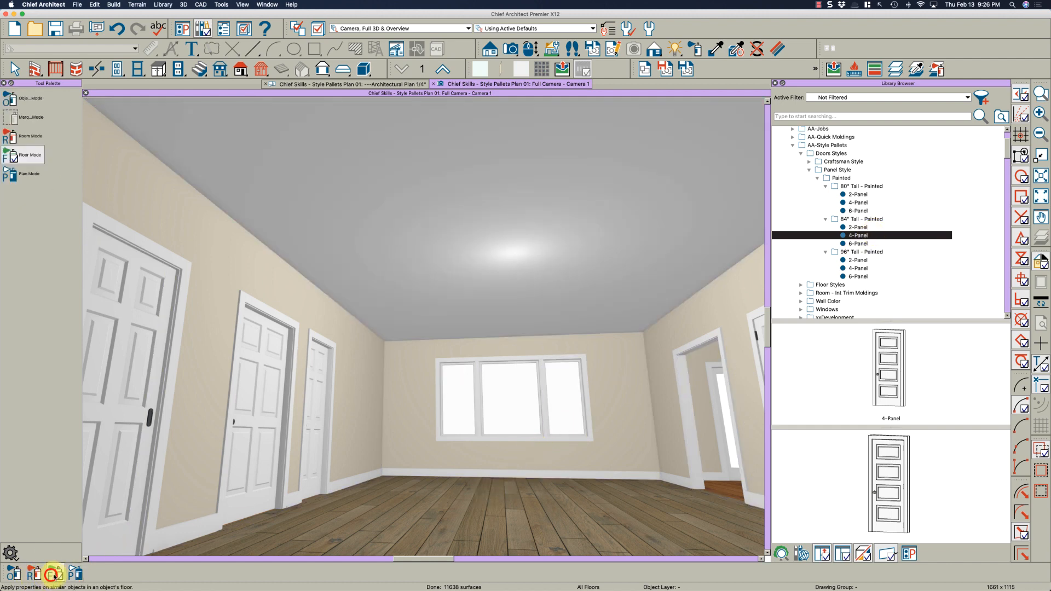
click(453, 503)
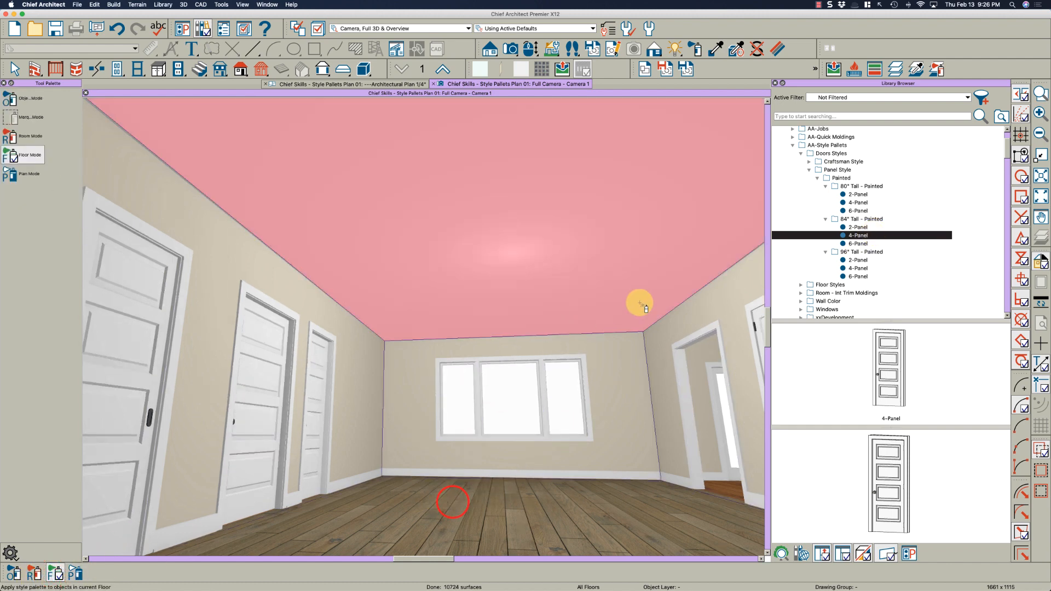
click(858, 203)
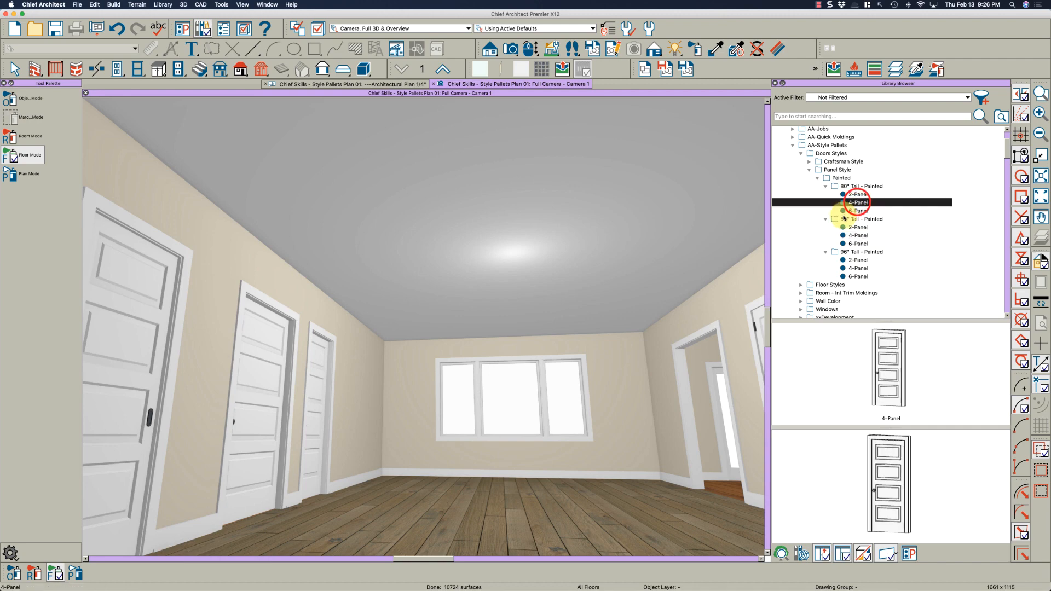
key(o)
drag(651, 308, 647, 315)
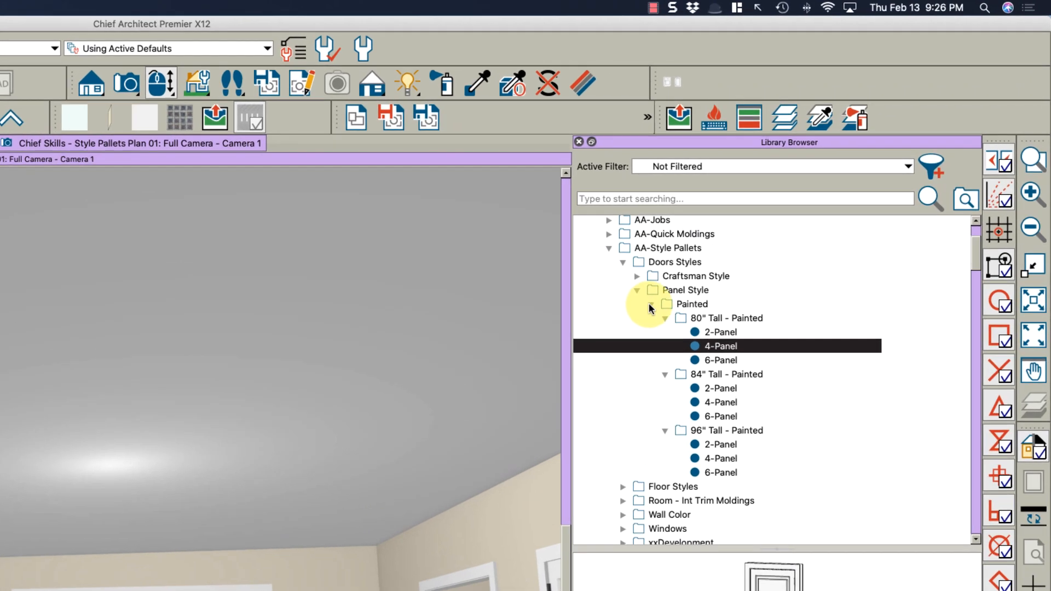
Step: Apply the Craftsman Style, Stained - Oak, 84" tall 3-Panel door style to all doors on the current floor
click(818, 178)
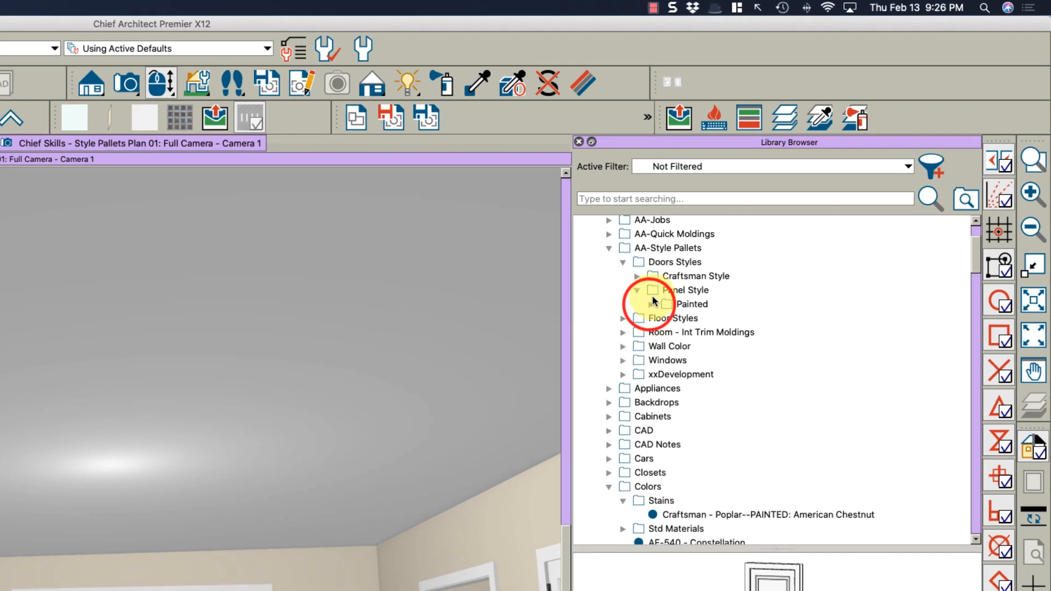
click(638, 277)
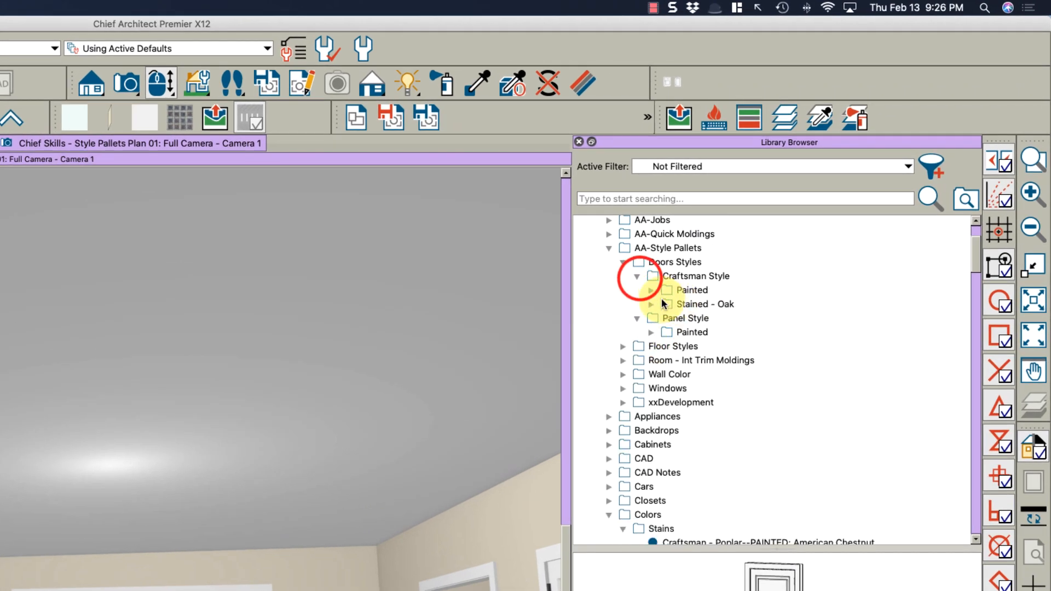
click(652, 305)
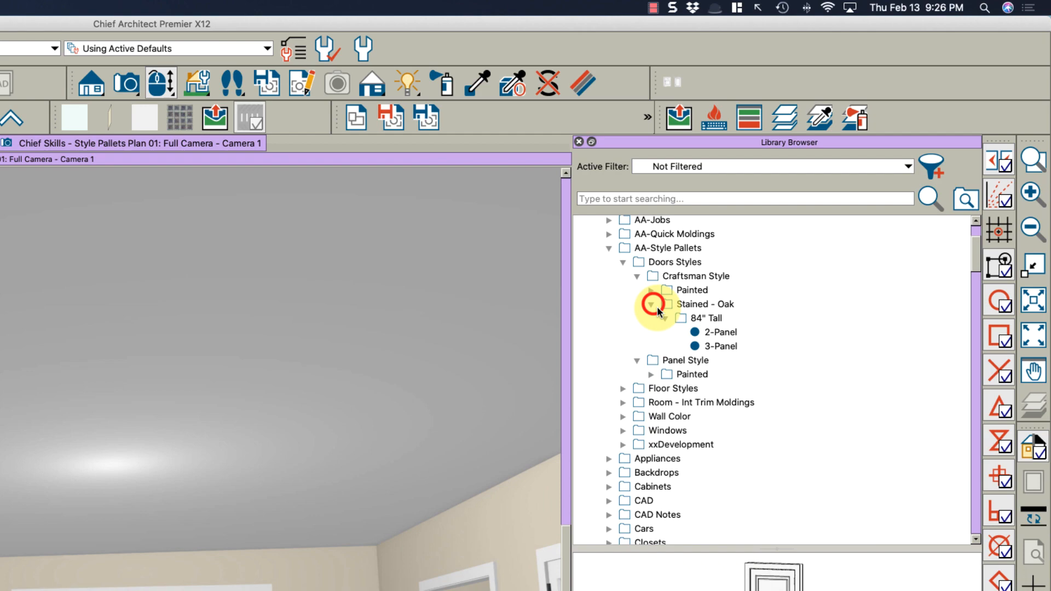
click(709, 332)
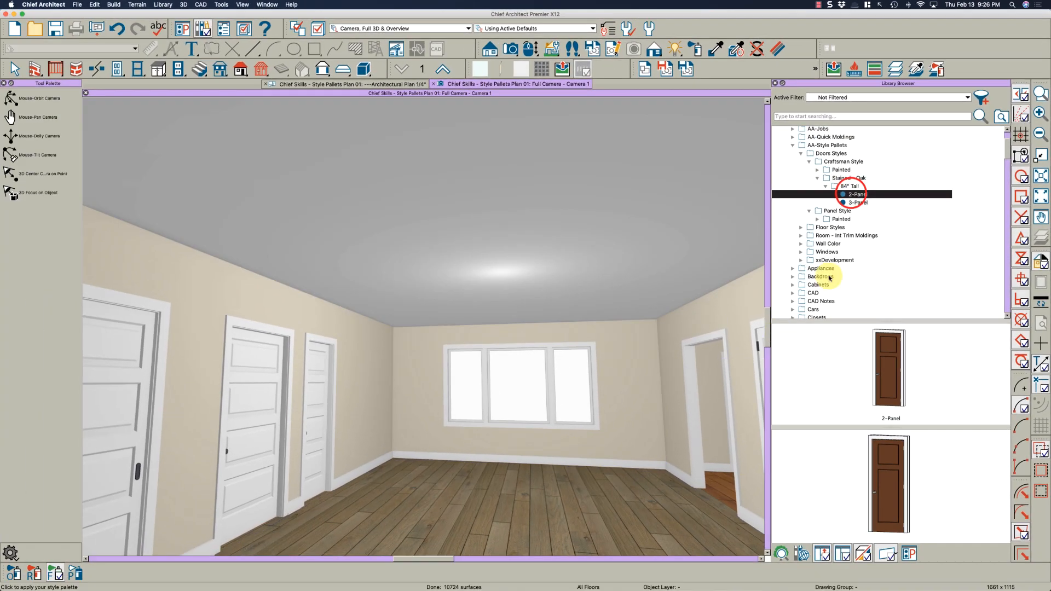
click(858, 203)
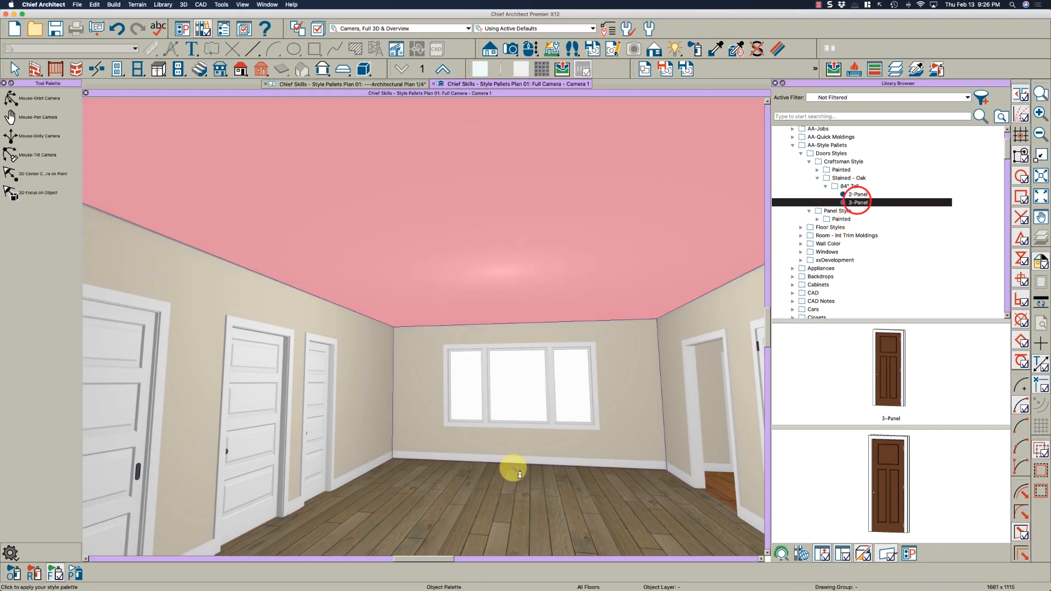
click(511, 471)
key(Escape)
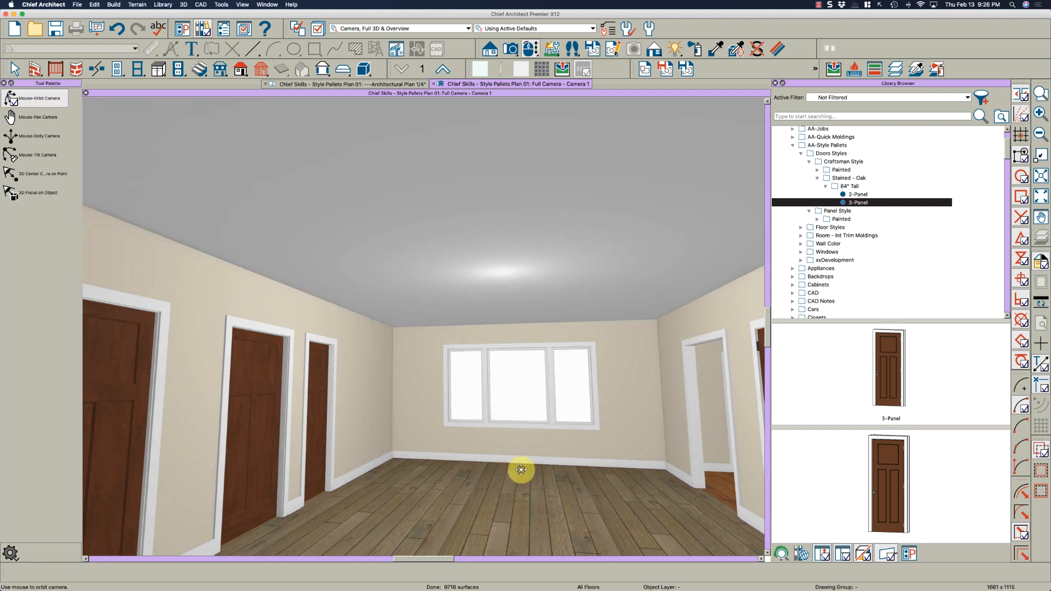
mouse_move(521, 468)
mouse_down()
mouse_move(540, 477)
mouse_move(528, 481)
mouse_up()
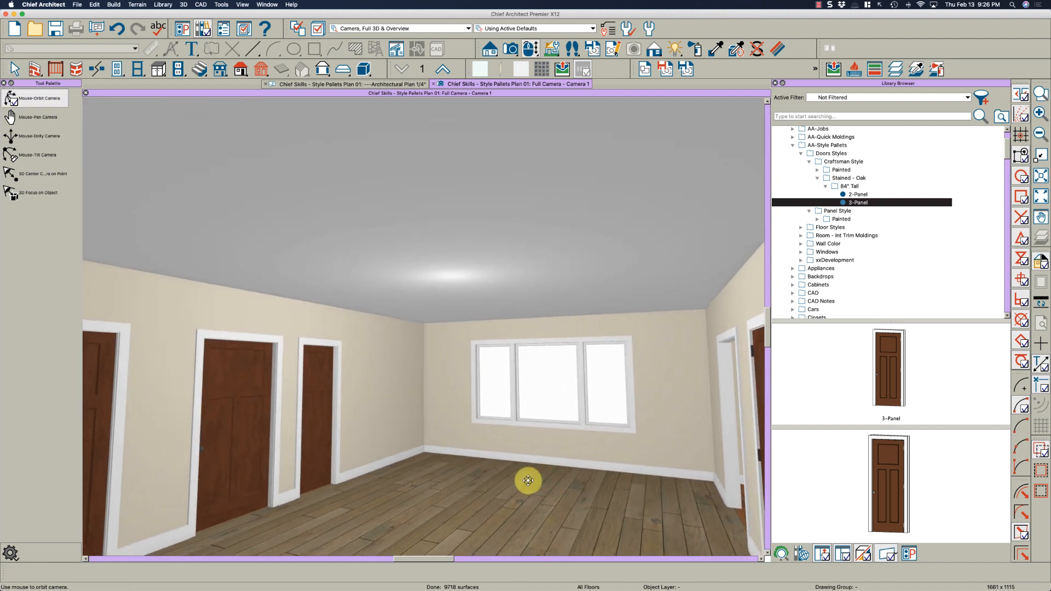
Step: Apply the medium hardwood floor style Carlisle - Hideaway to the entire plan using Plan Mode
middle_drag(540, 468, 596, 452)
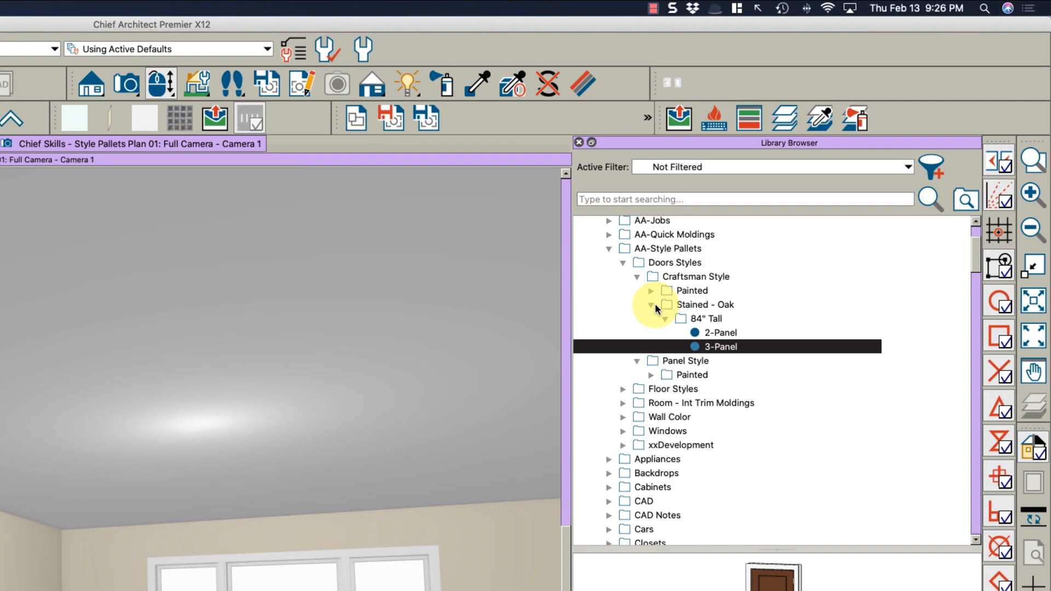
click(816, 180)
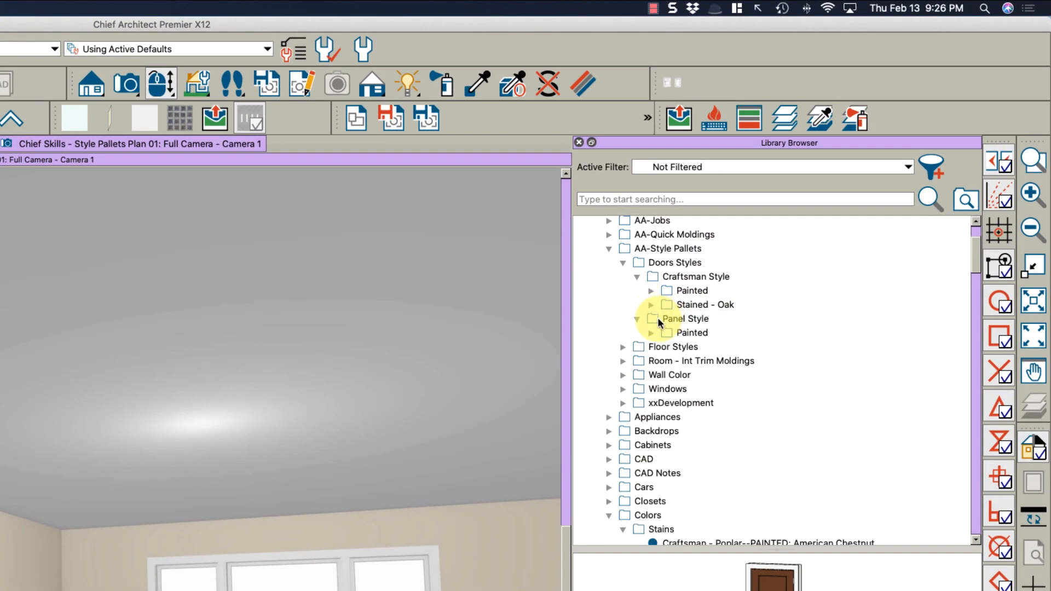
click(624, 348)
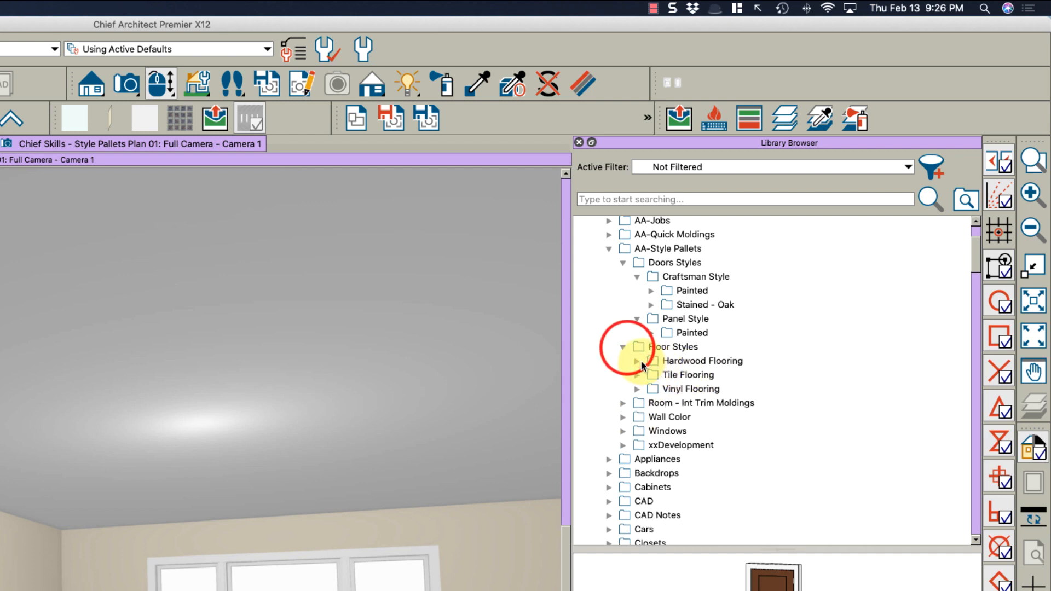
click(638, 362)
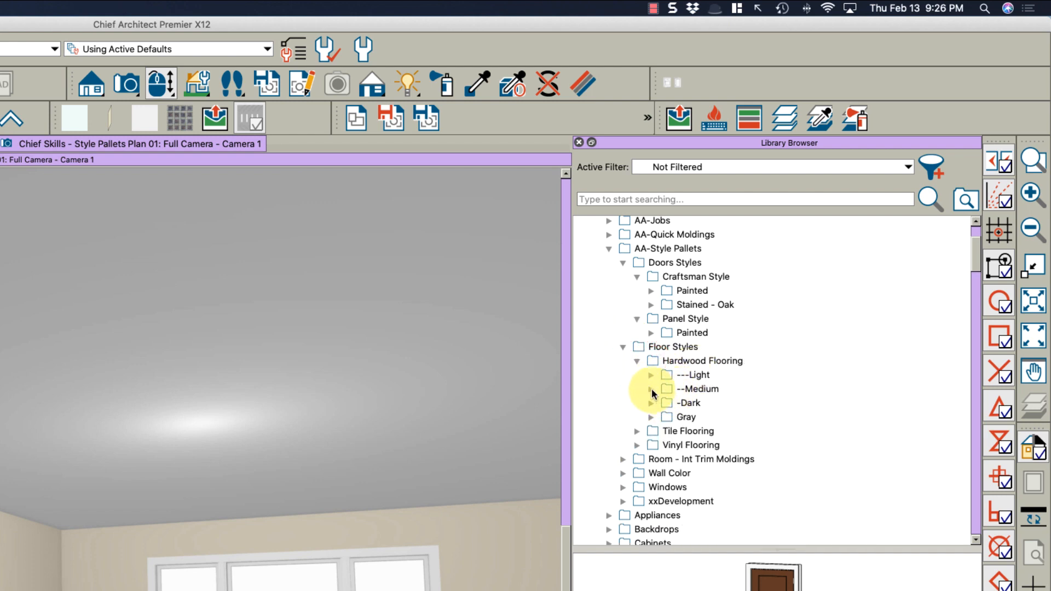
click(651, 390)
click(704, 417)
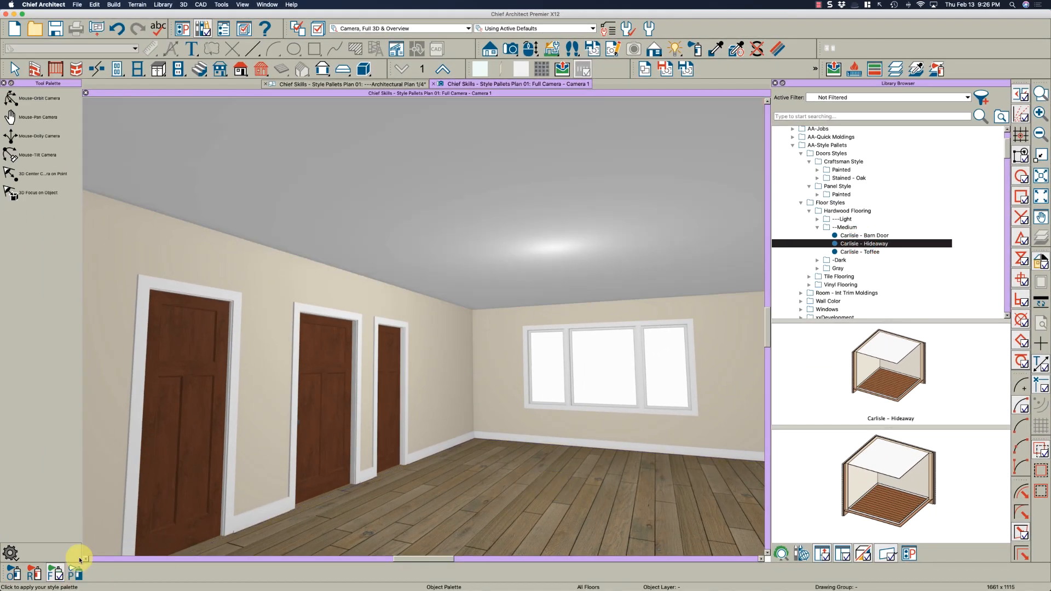
click(77, 573)
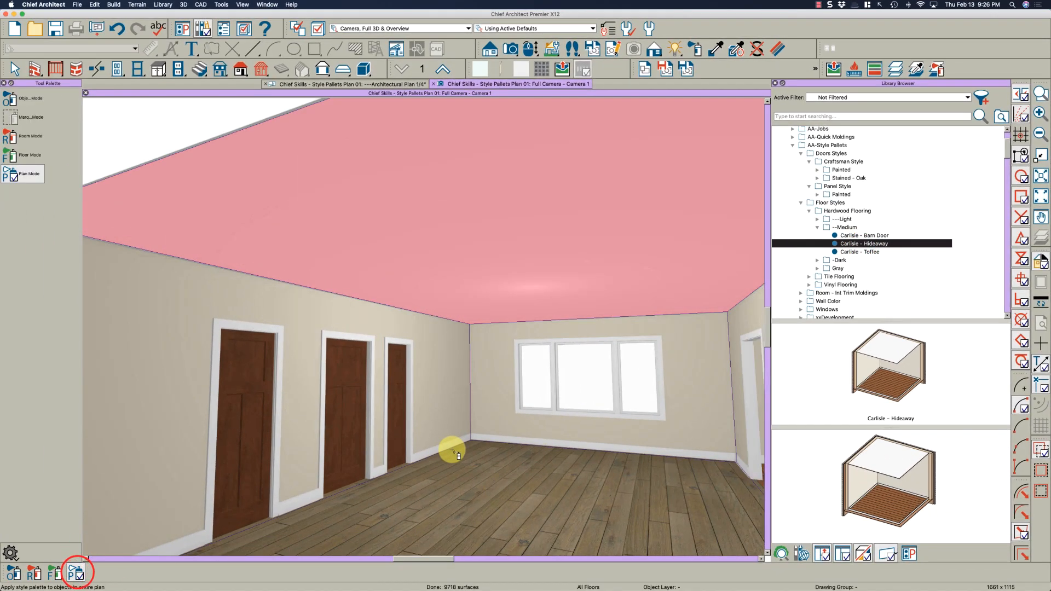
scroll(455, 453, down, 4)
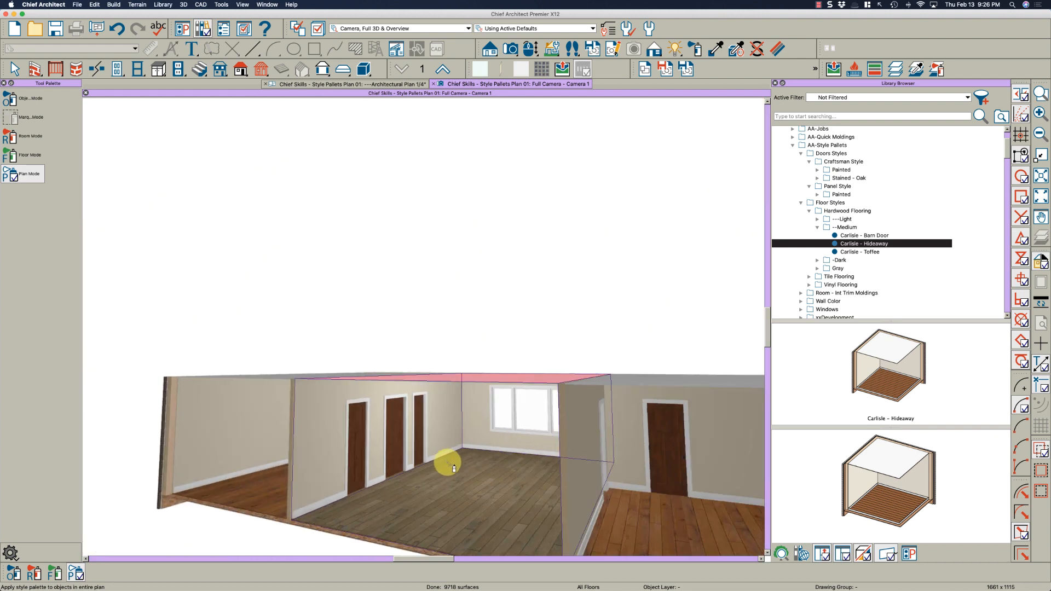
click(656, 513)
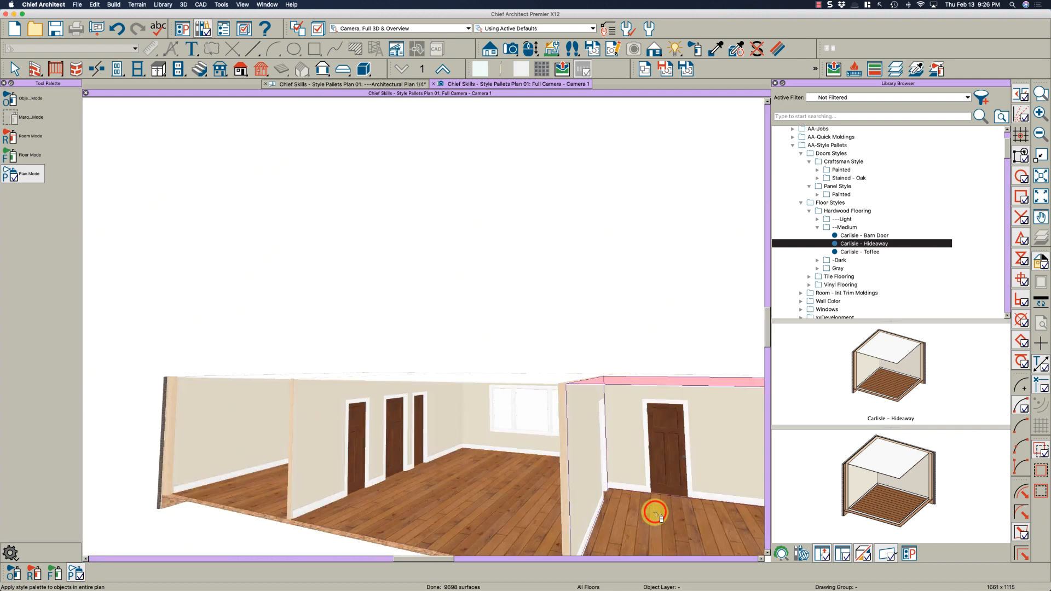
Step: Apply the dark hardwood floor style Carlisle - Drawbridge to the entire plan
click(850, 252)
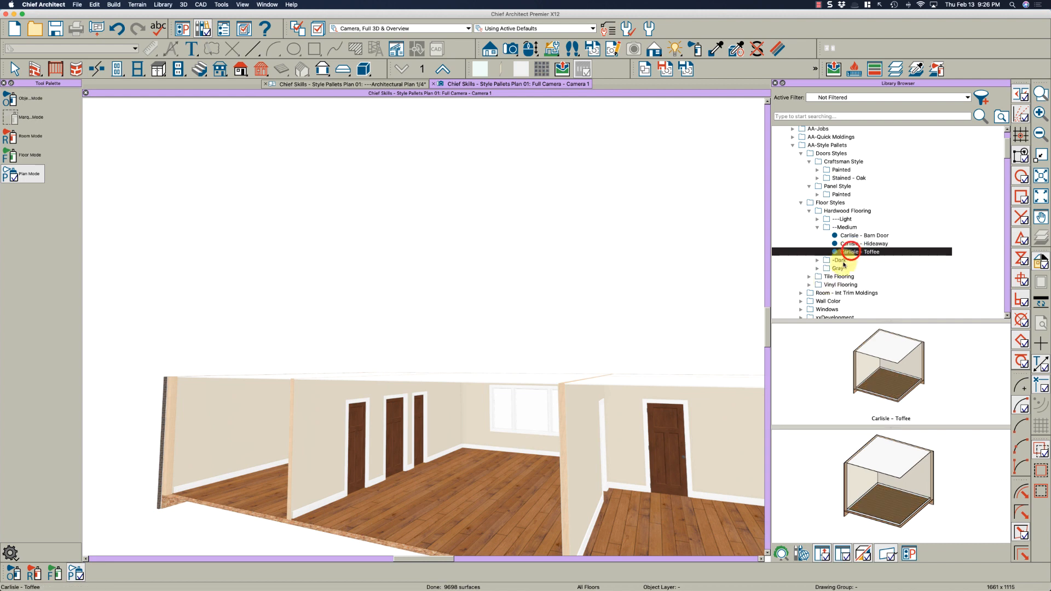
click(817, 260)
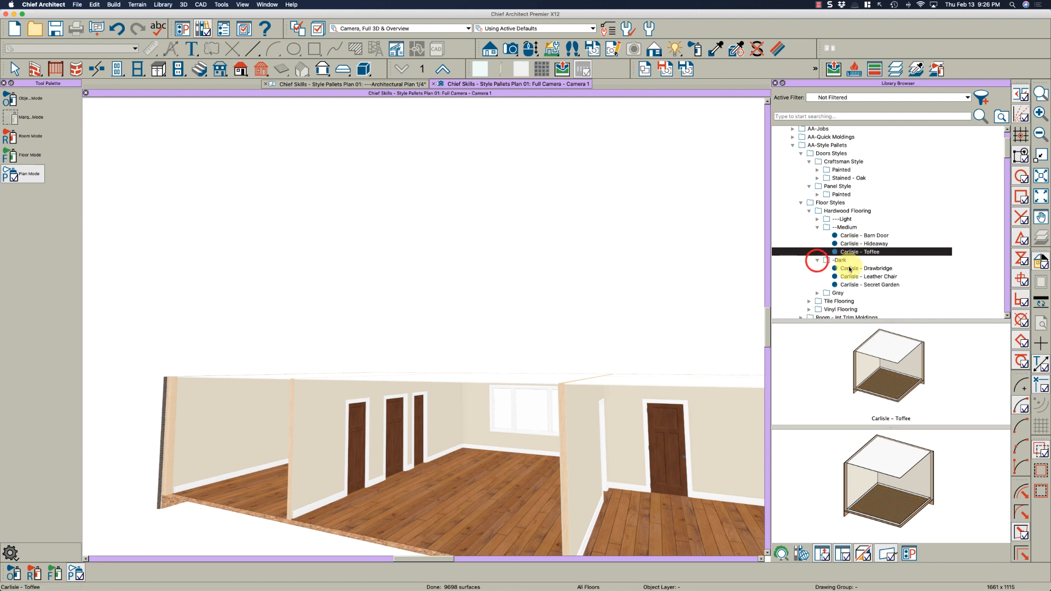
click(849, 269)
click(463, 504)
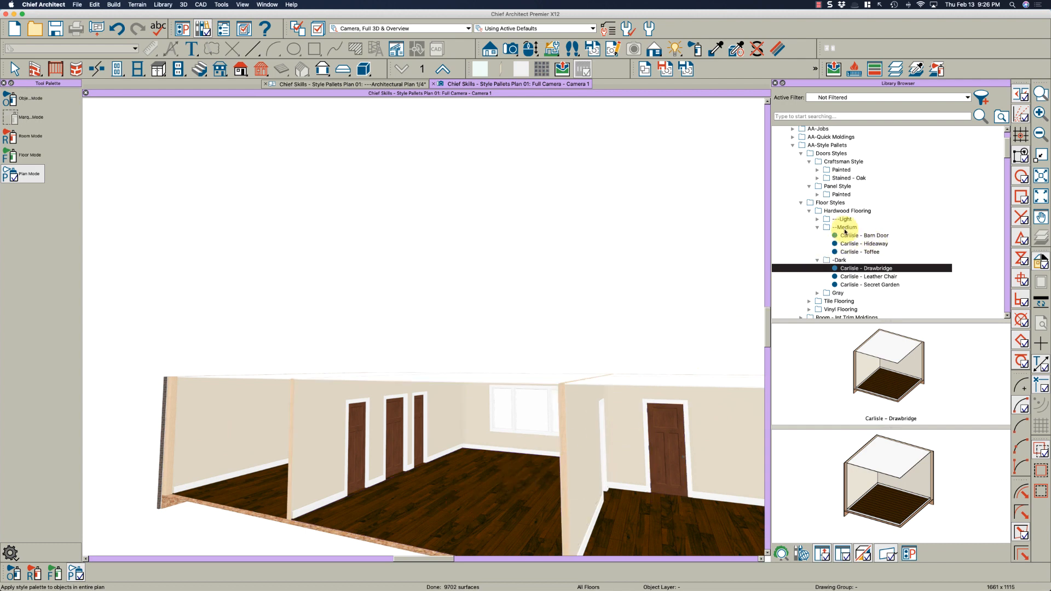
Step: Apply the gray hardwood floor style Armstrong - Winter Nuetral to the entire plan
click(817, 227)
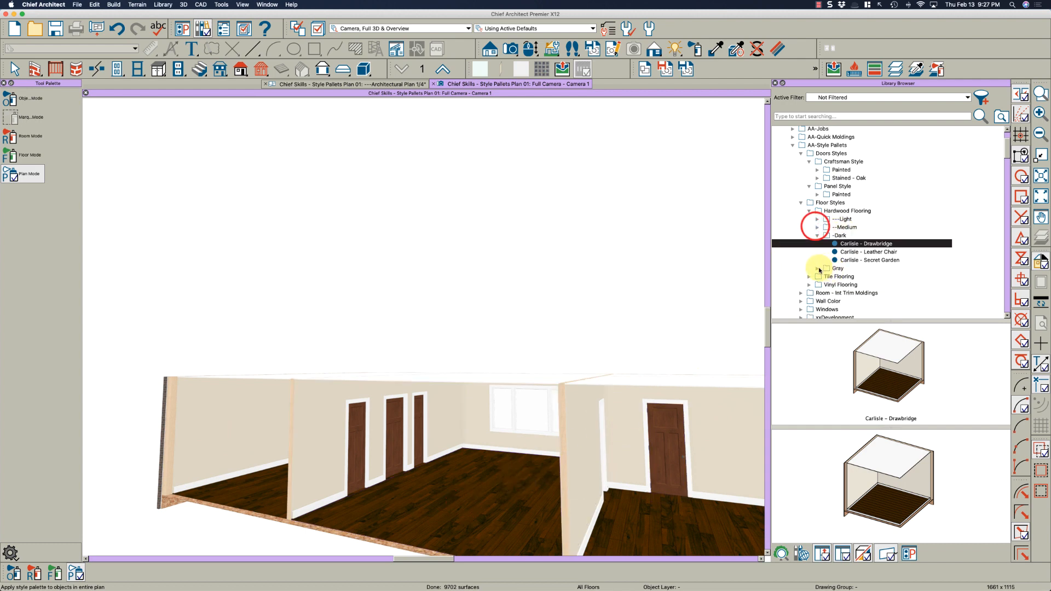
click(818, 268)
click(846, 277)
click(507, 492)
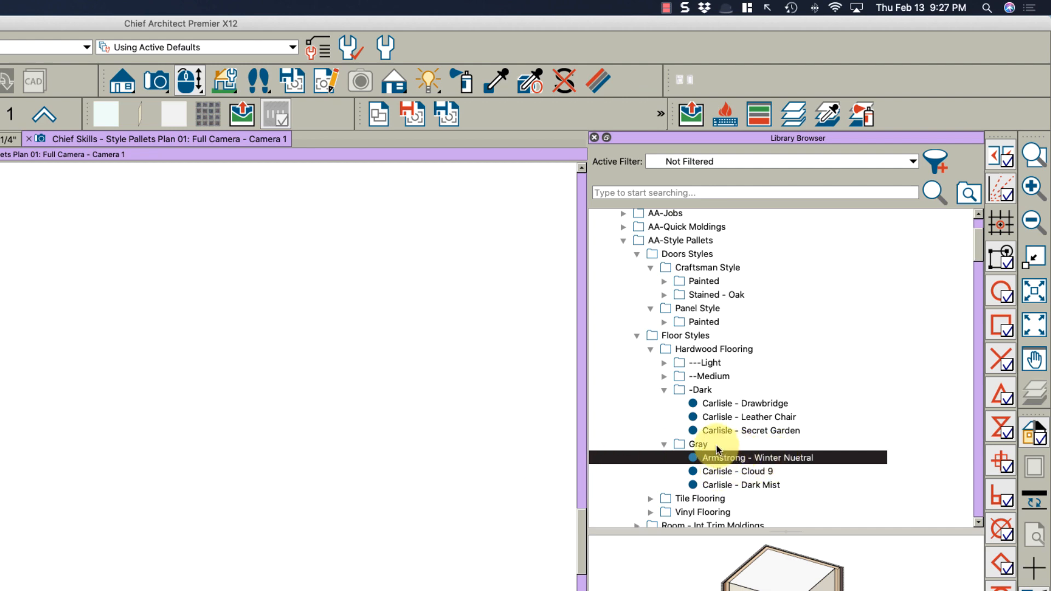
Step: Look through the AA-Style Pallets categories, collapsing the door and hardwood styles and examining the interior trim molding folders
click(663, 390)
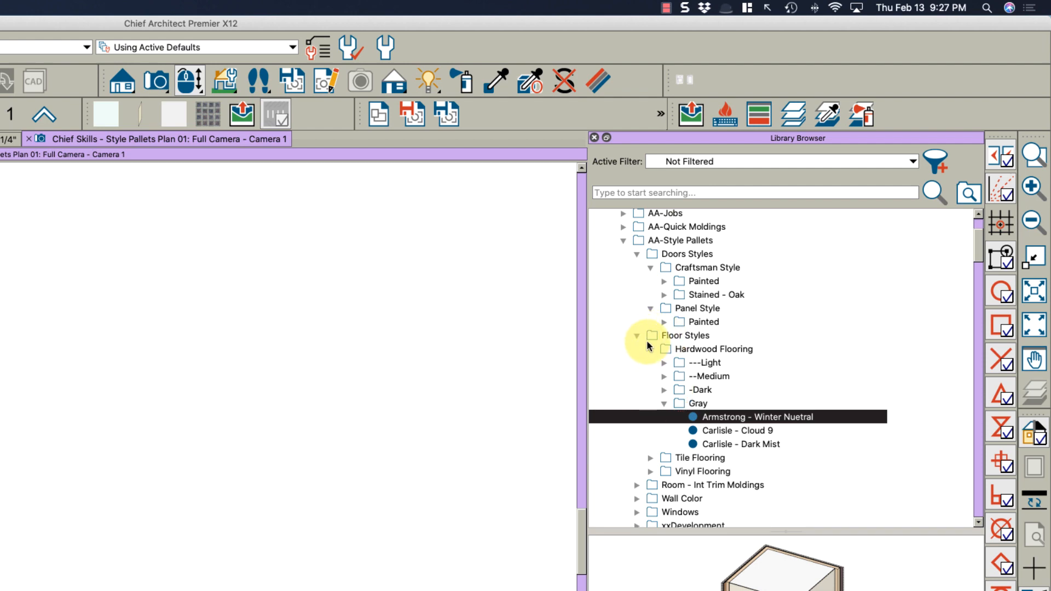
click(651, 349)
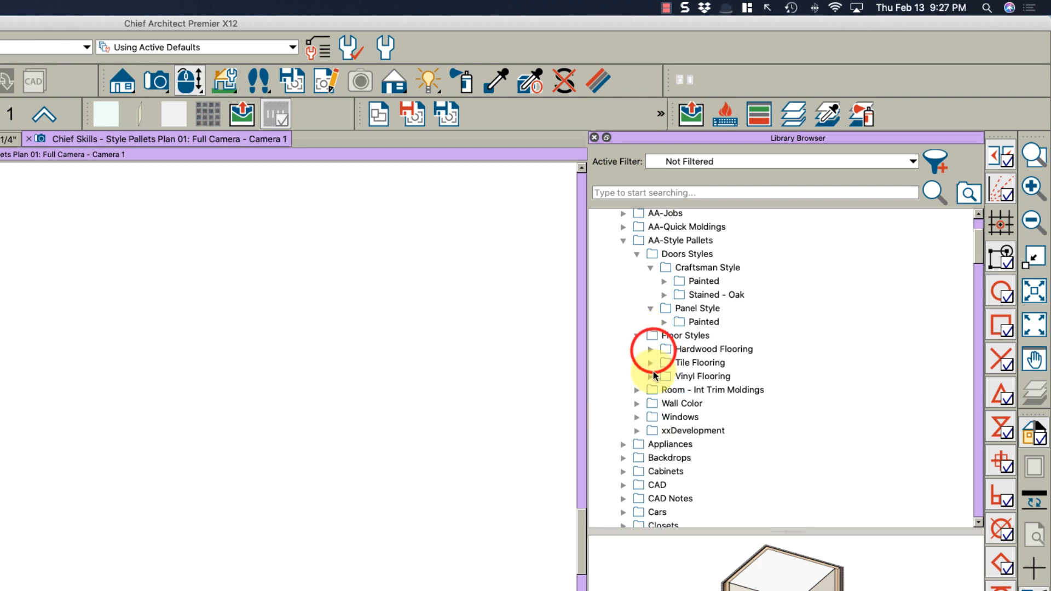
click(634, 256)
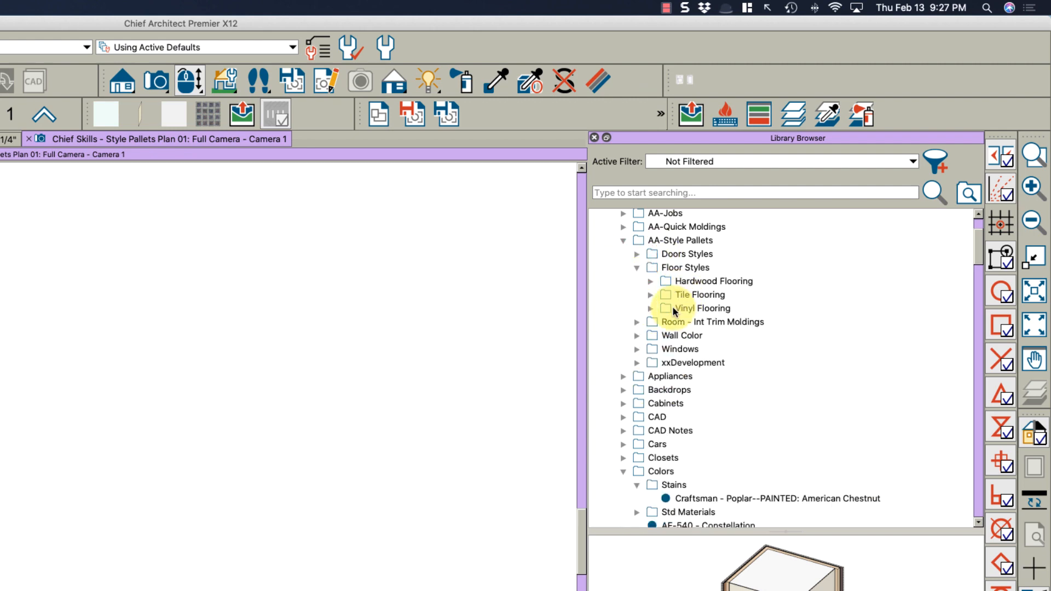
click(637, 322)
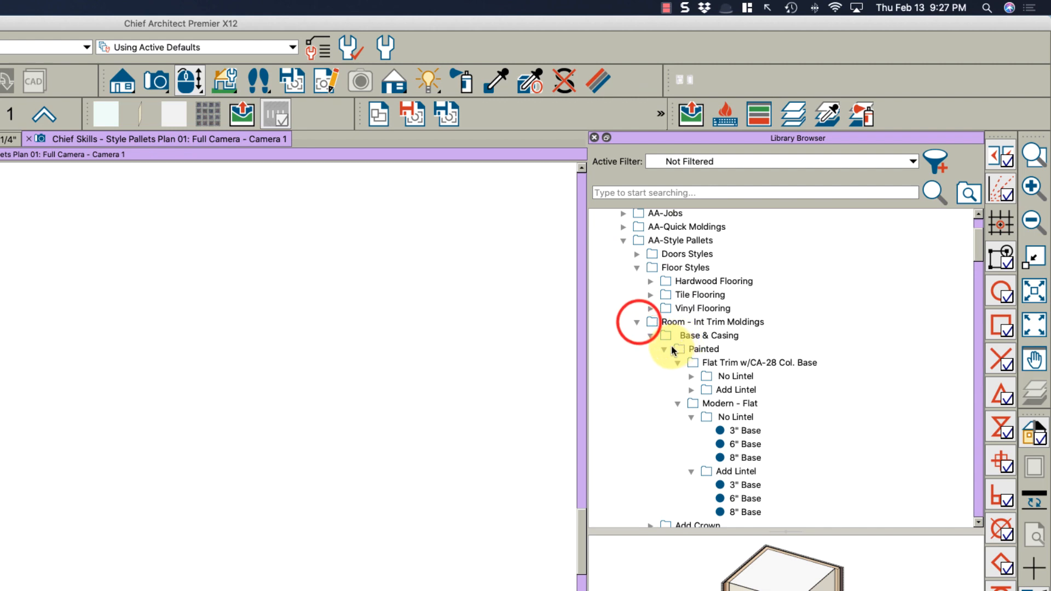
click(672, 348)
scroll(652, 397, up, 1)
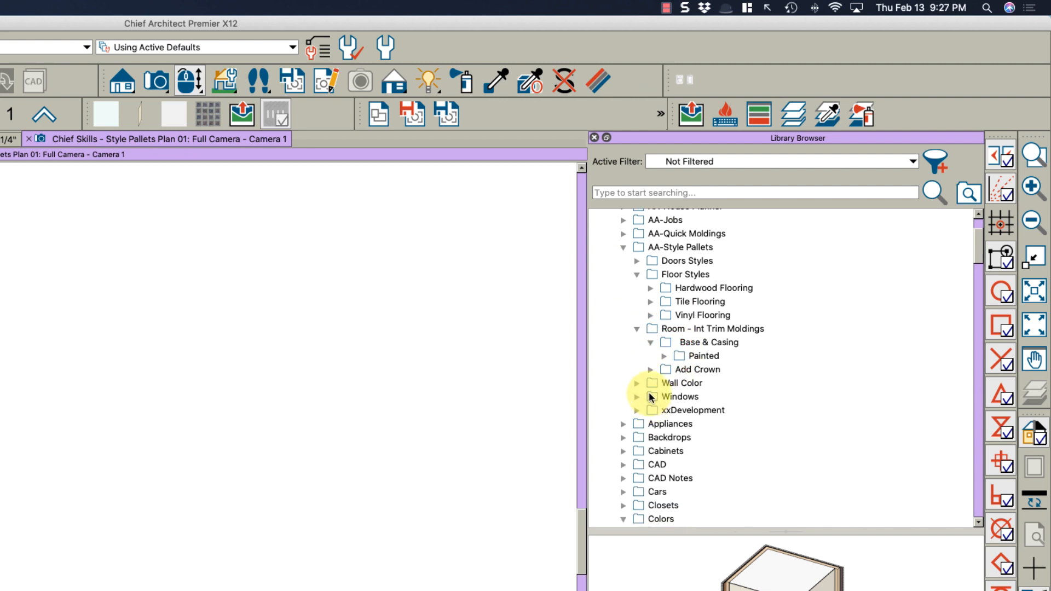
scroll(652, 397, up, 1)
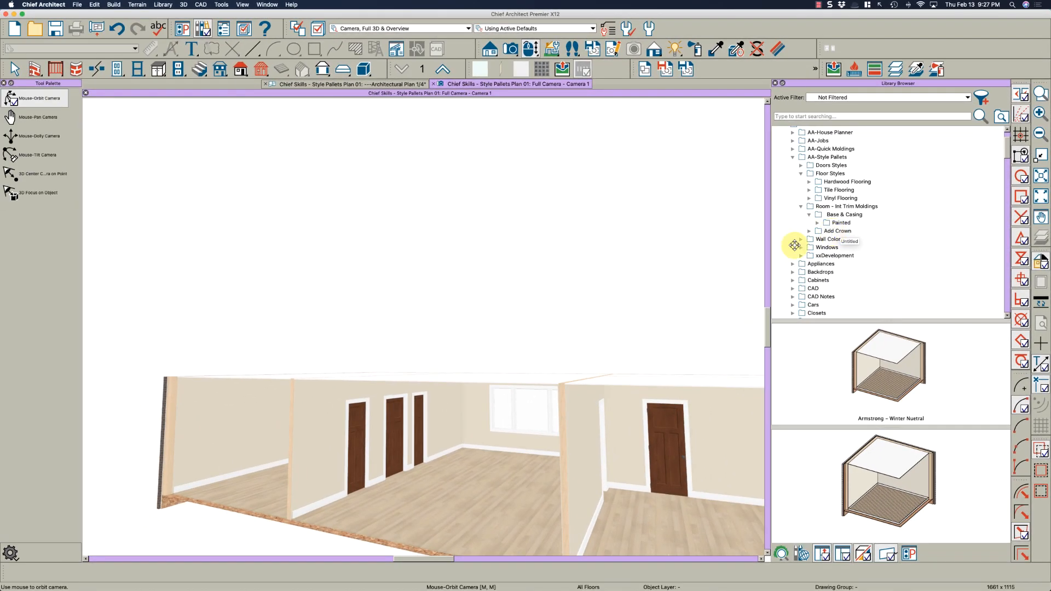
Step: Apply the painted Modern - Flat, No Lintel, 8" Base trim style to the entire plan
drag(461, 450, 507, 458)
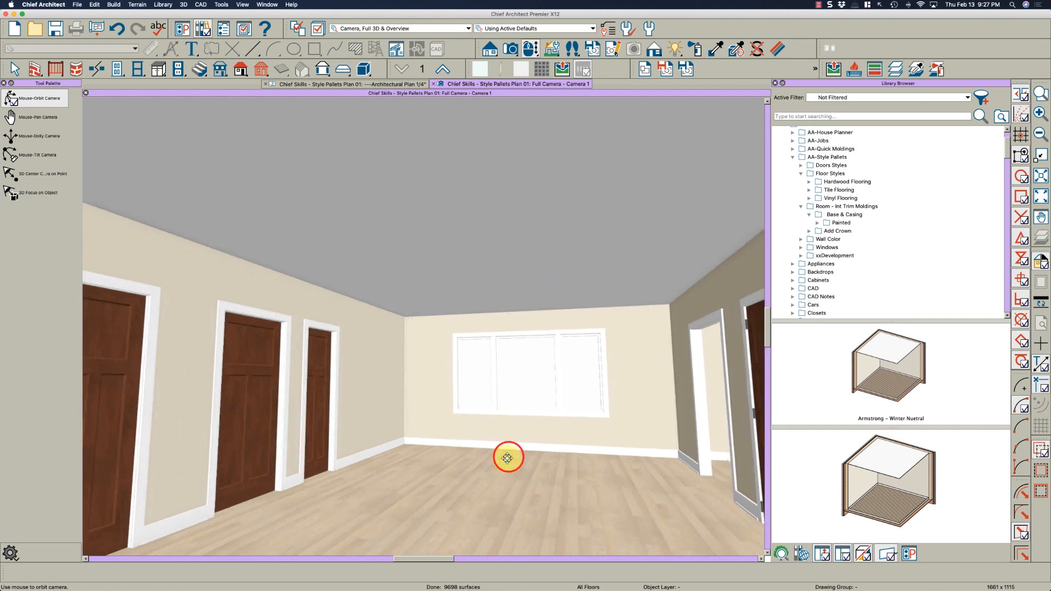
click(818, 223)
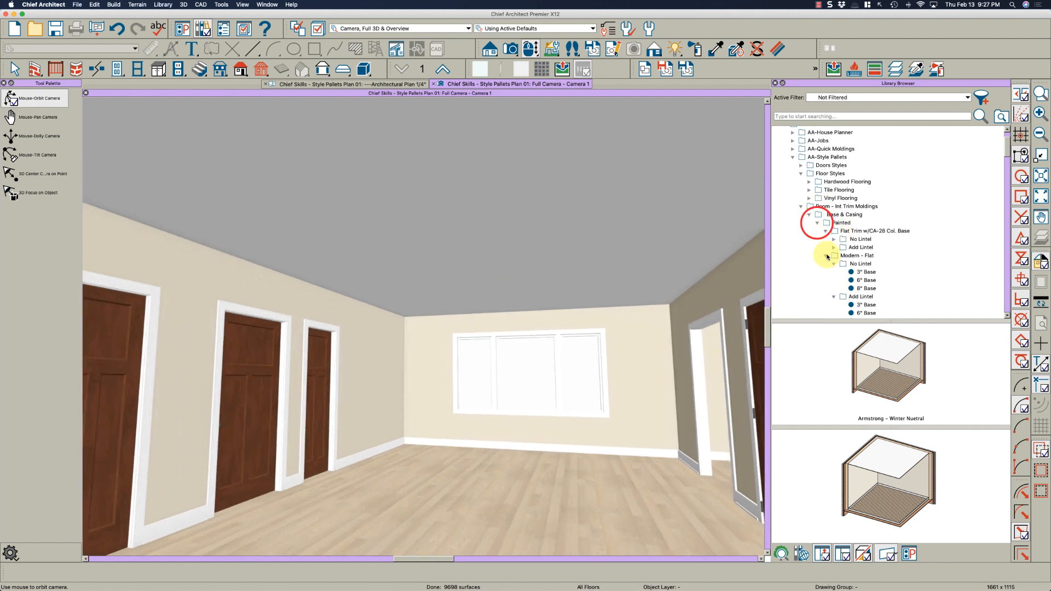
click(826, 255)
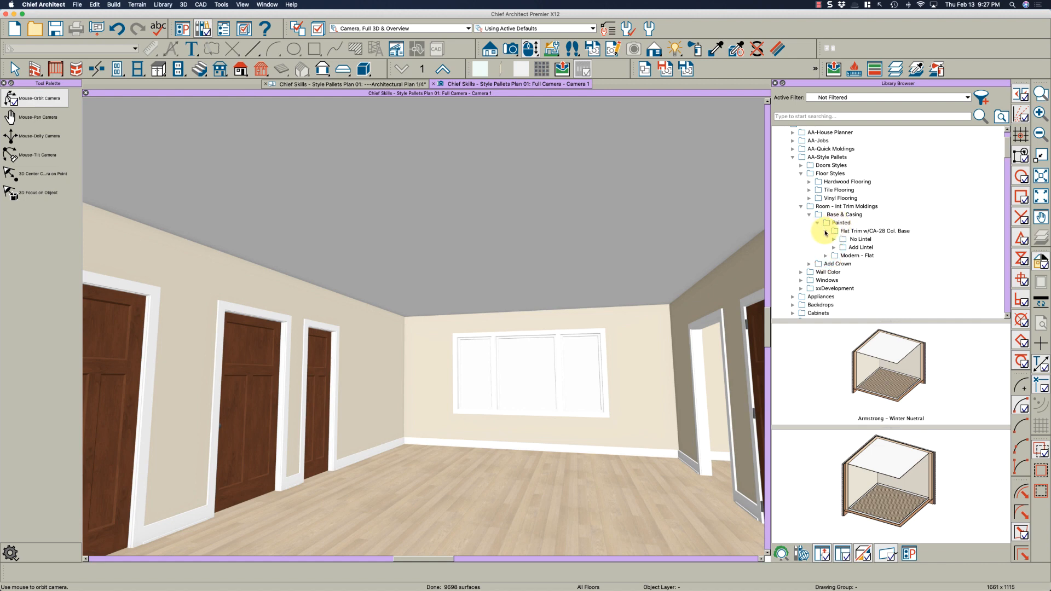
click(826, 231)
click(826, 239)
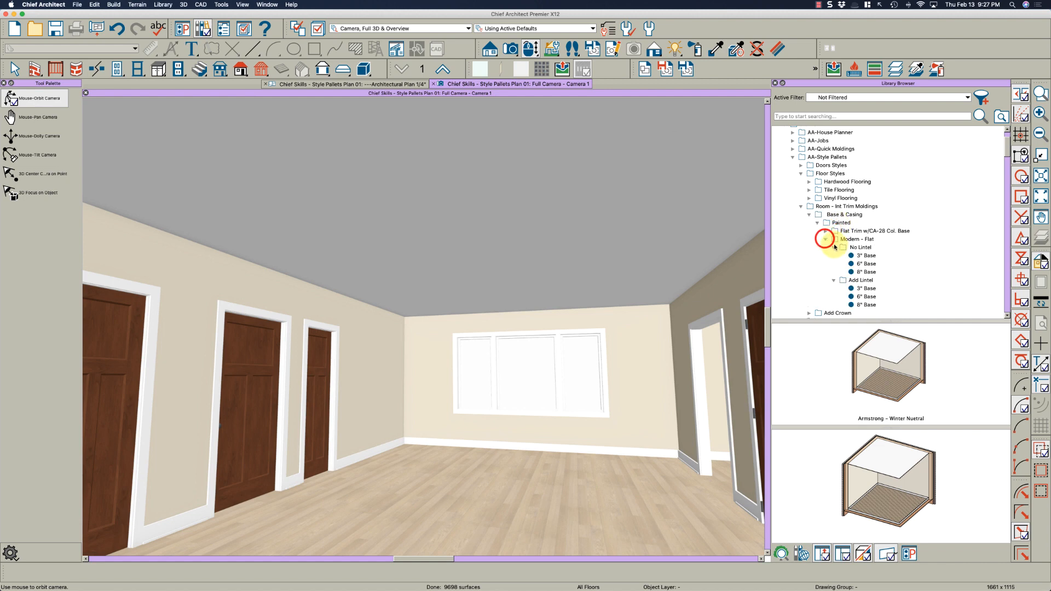
click(833, 247)
click(833, 256)
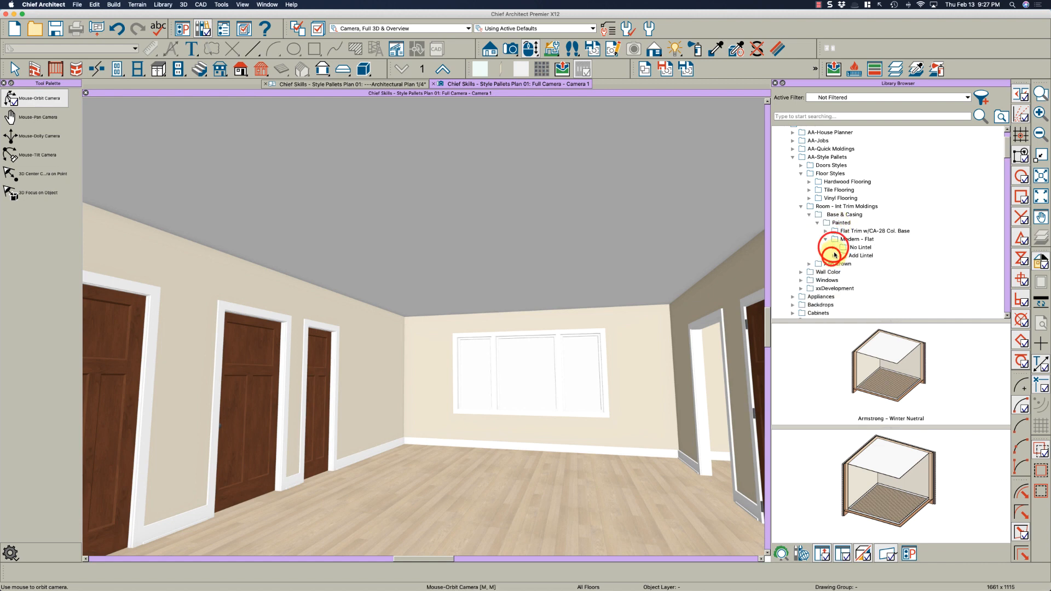
click(834, 247)
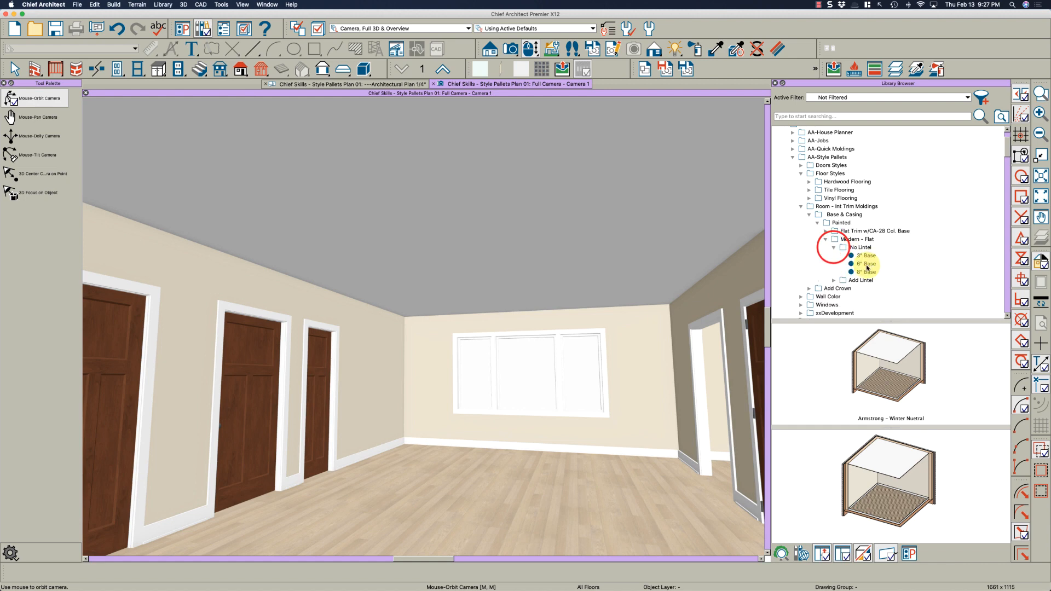
click(867, 272)
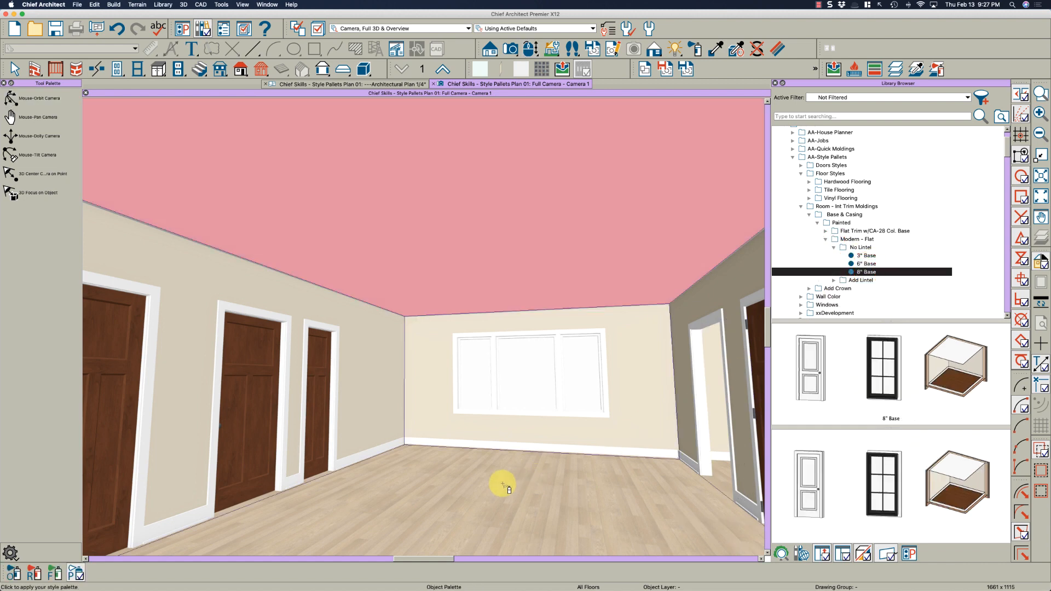
click(498, 489)
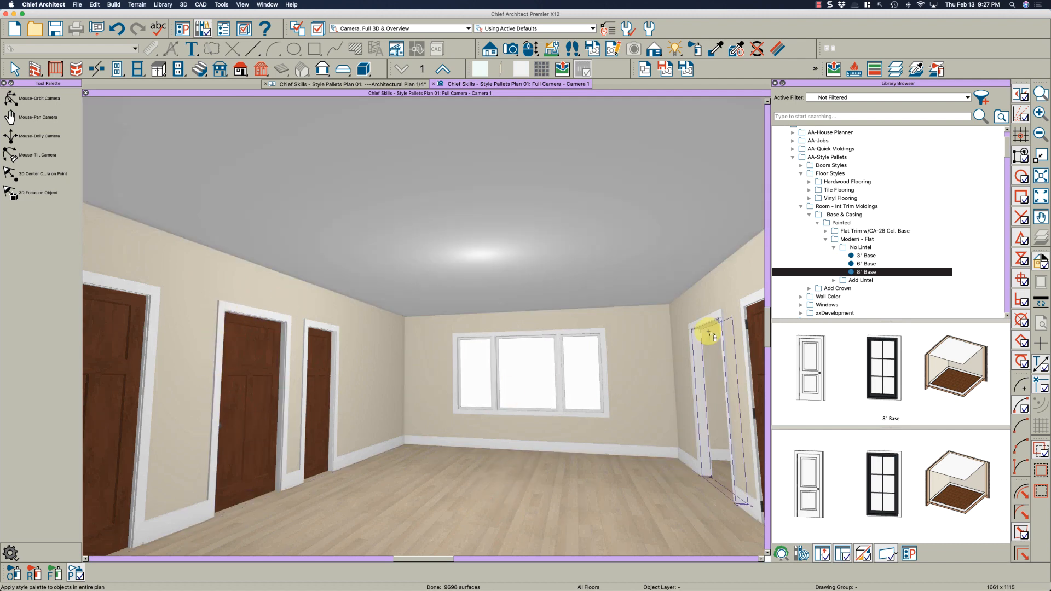
Step: Apply the Modern - Flat, Add Lintel, 8" Base trim style to the entire plan
click(833, 280)
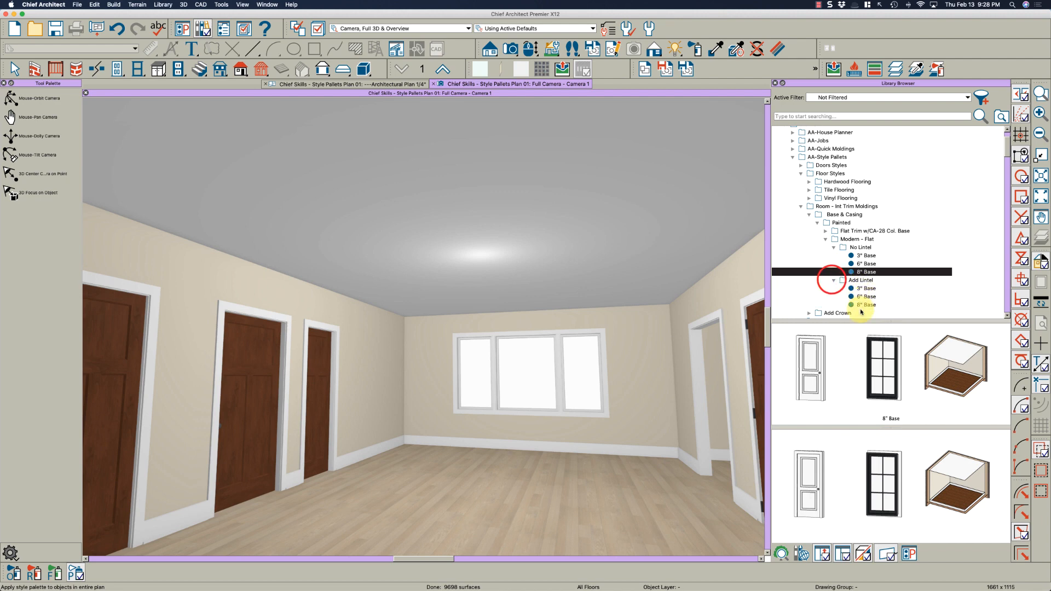
click(865, 305)
click(491, 469)
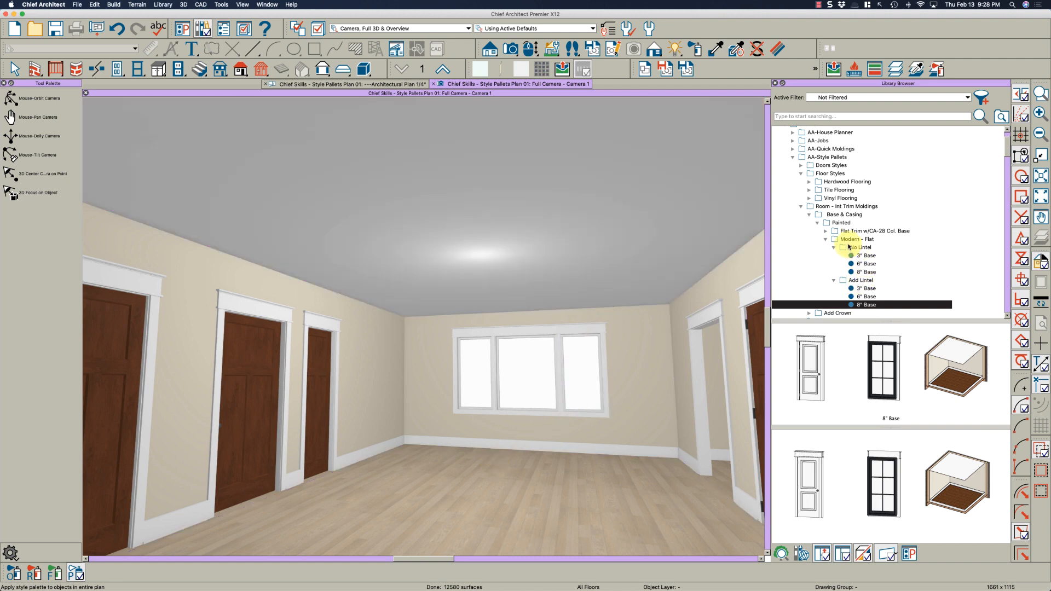
Step: Apply the Flat Trim w/CA-28 Col. Base, Add Lintel, 6" Base style to the entire plan and show the trim in a vector line view
click(833, 247)
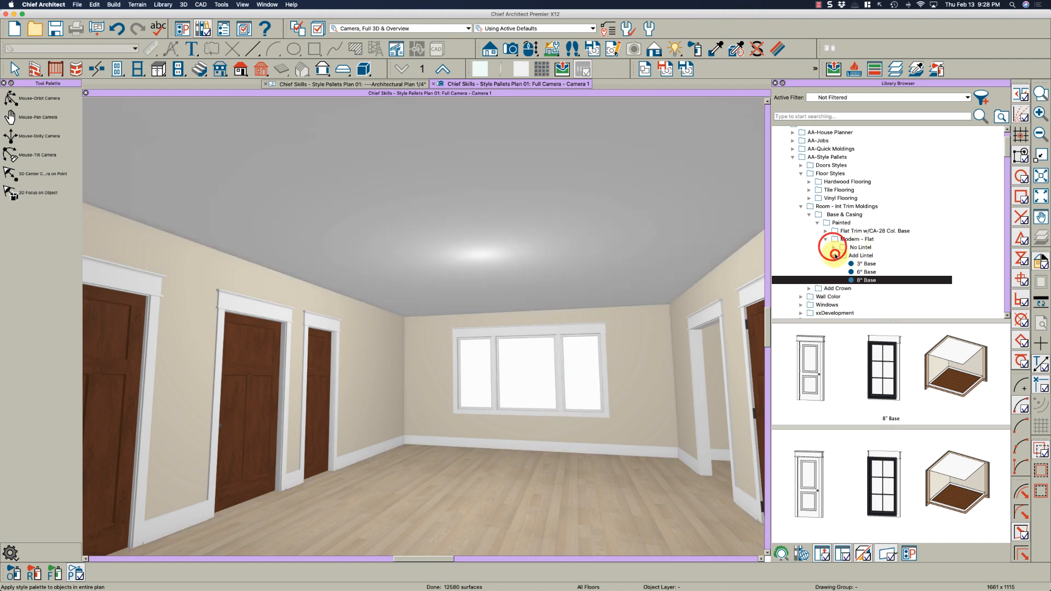
click(835, 256)
click(827, 240)
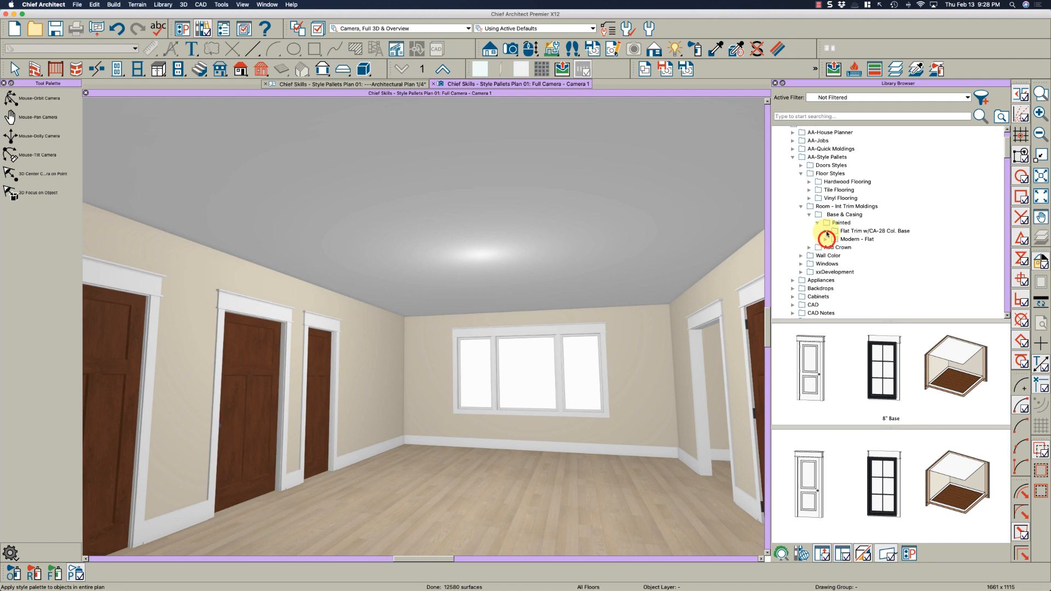
click(825, 231)
click(834, 248)
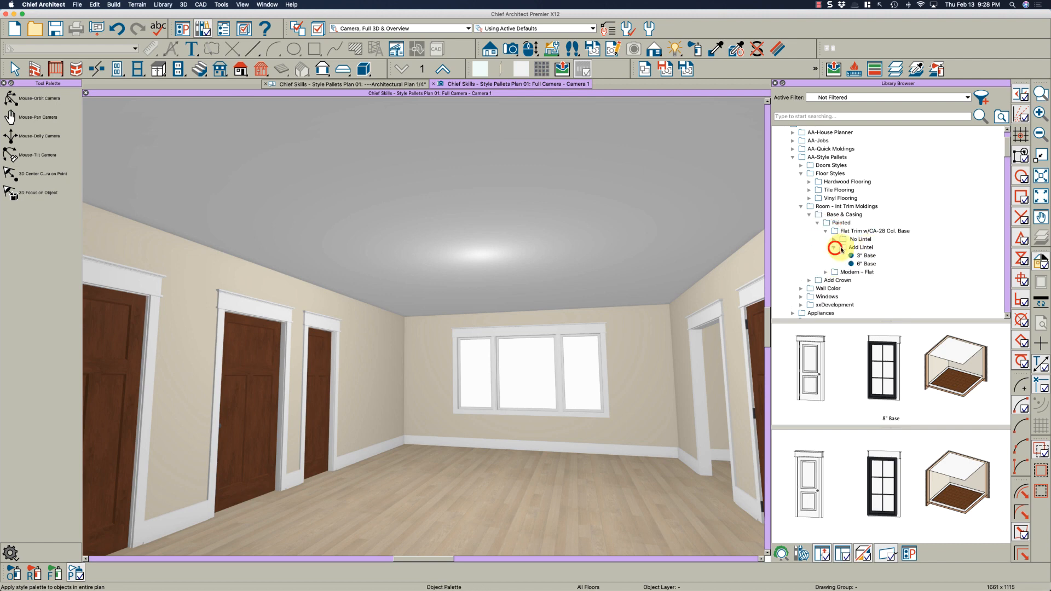
click(864, 263)
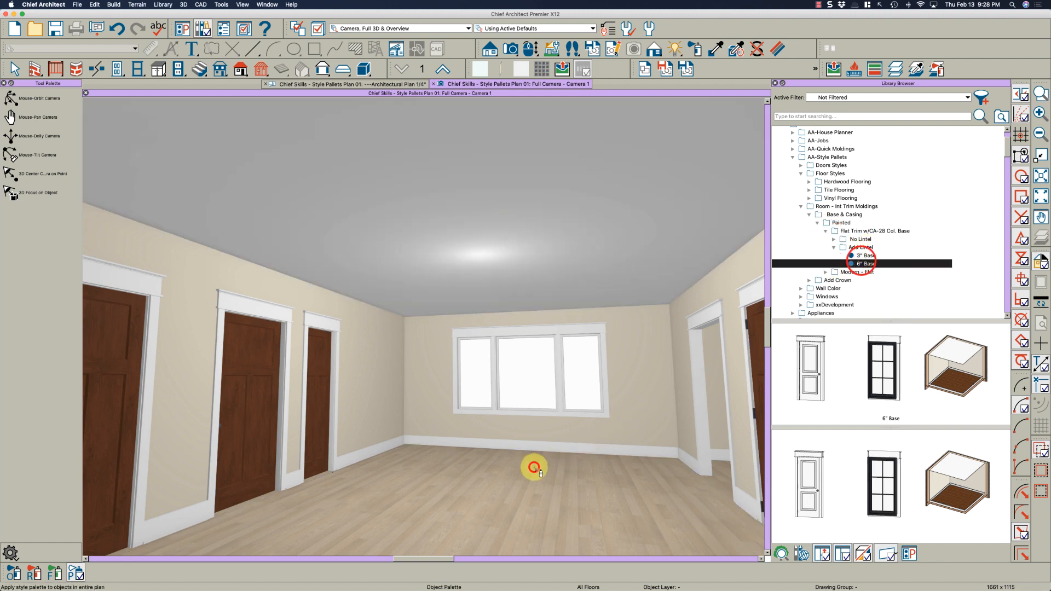
click(534, 468)
scroll(692, 478, up, 8)
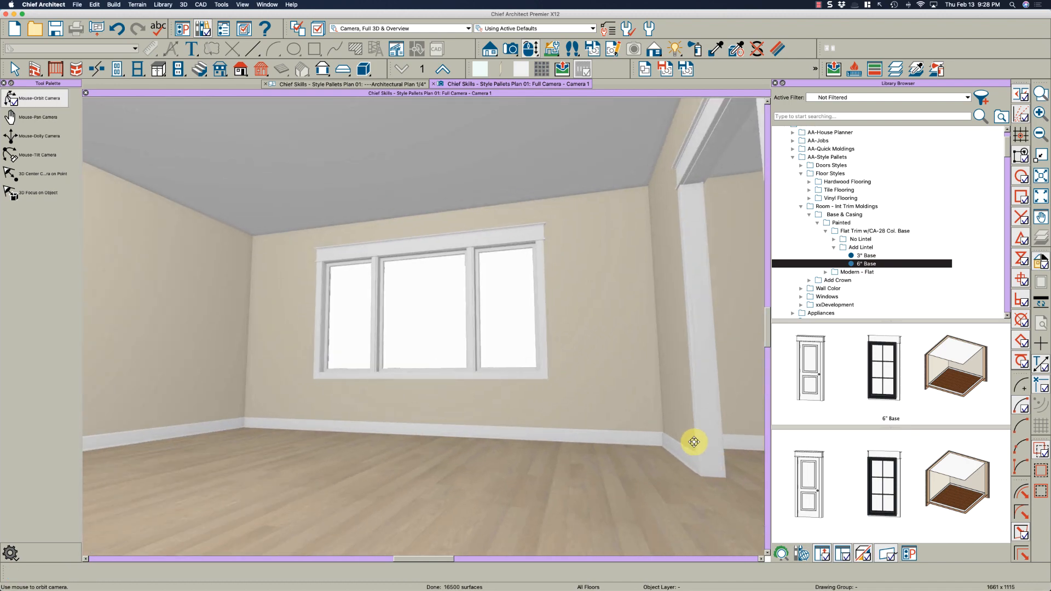
key(v)
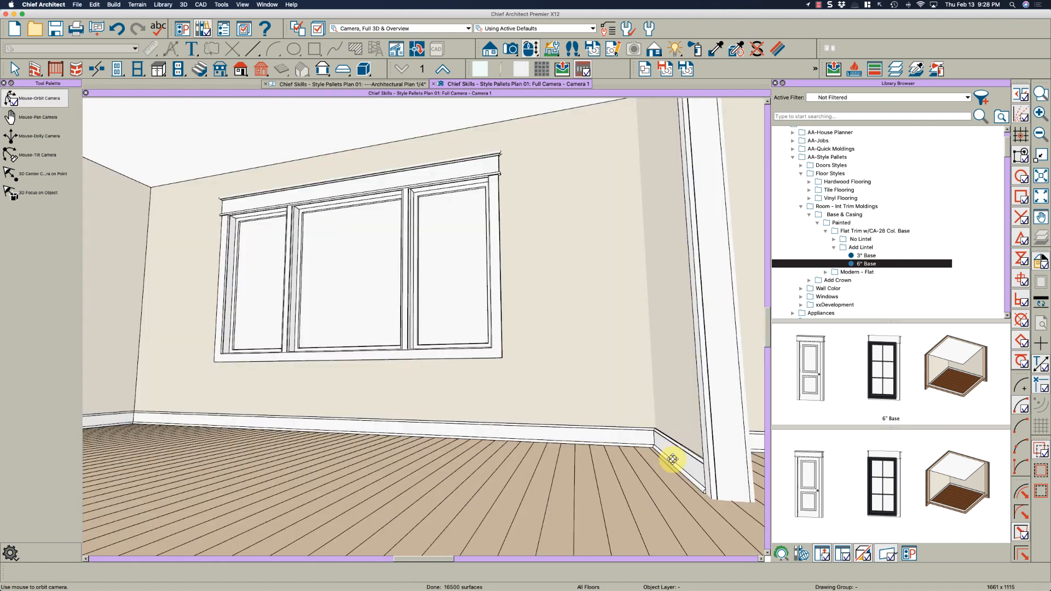
Step: Open the 6" Base style palette's specification and examine its interior door's lintel and casing settings
scroll(678, 458, down, 8)
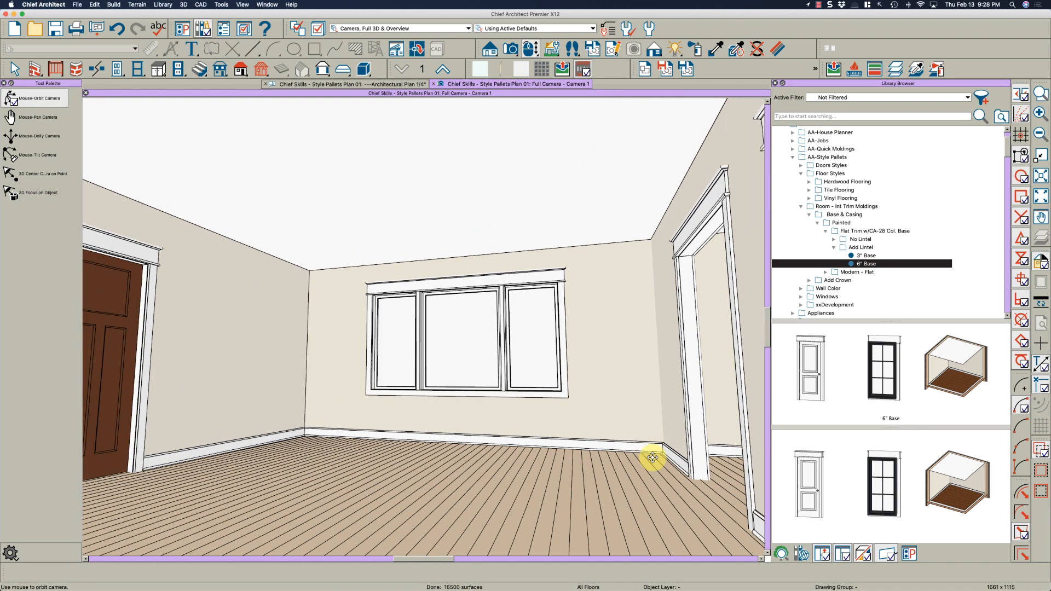
drag(650, 458, 674, 465)
middle_drag(650, 458, 600, 448)
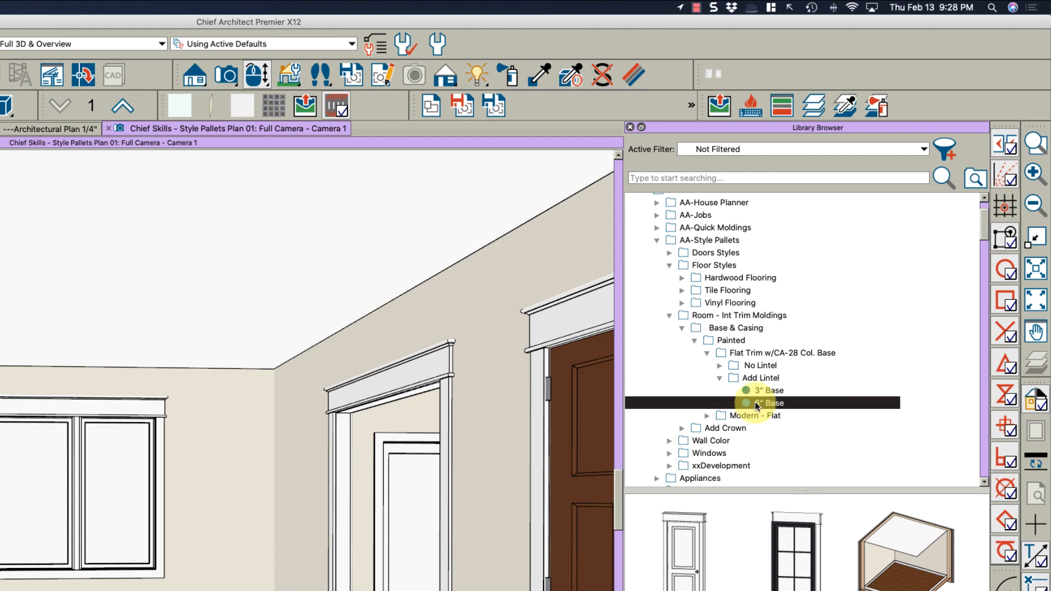
right_click(755, 403)
click(795, 495)
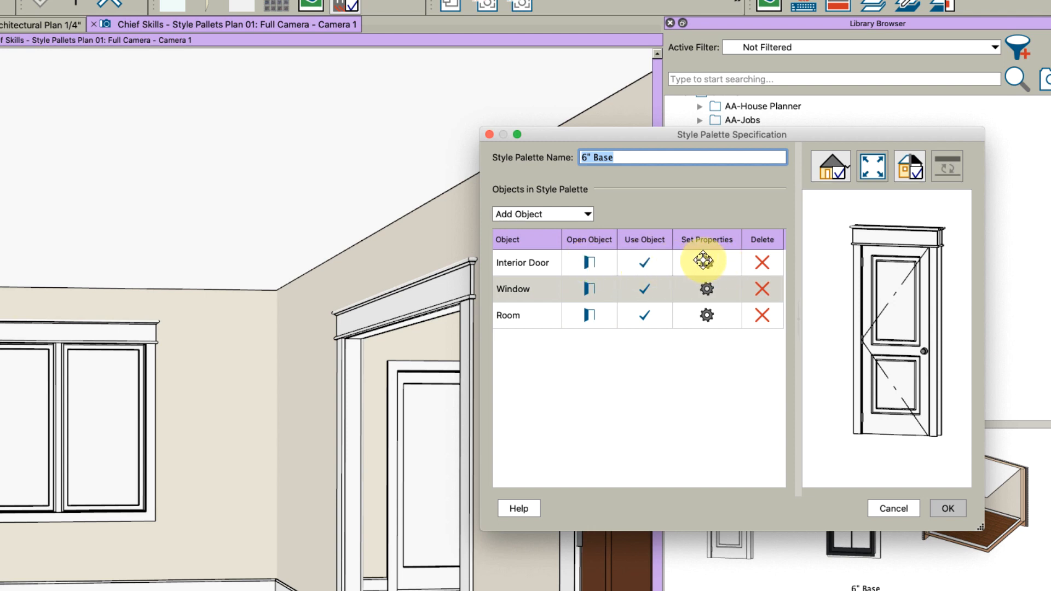
click(589, 263)
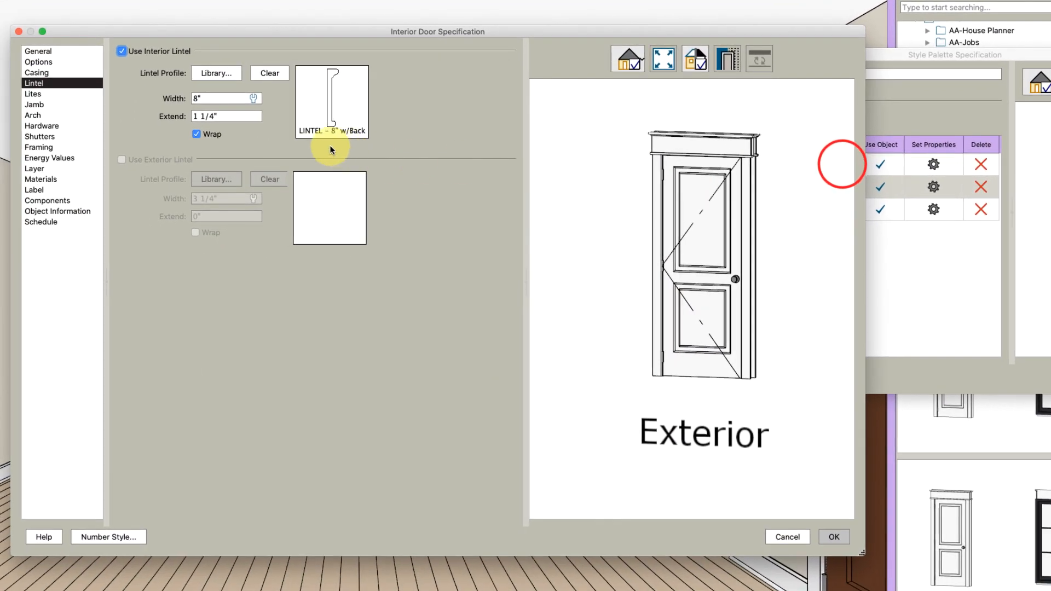
click(53, 75)
click(231, 71)
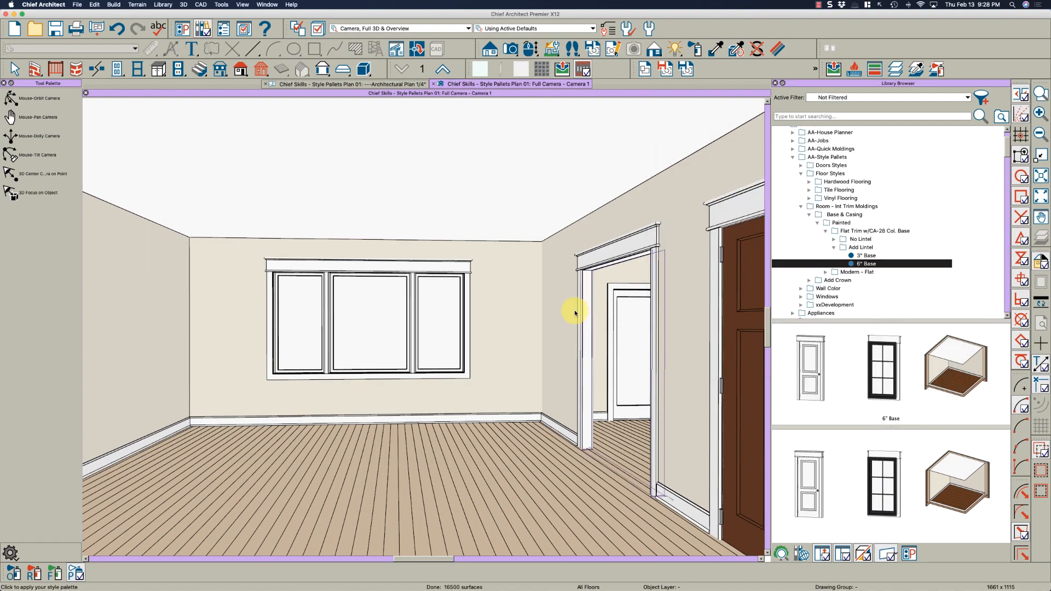
key(space)
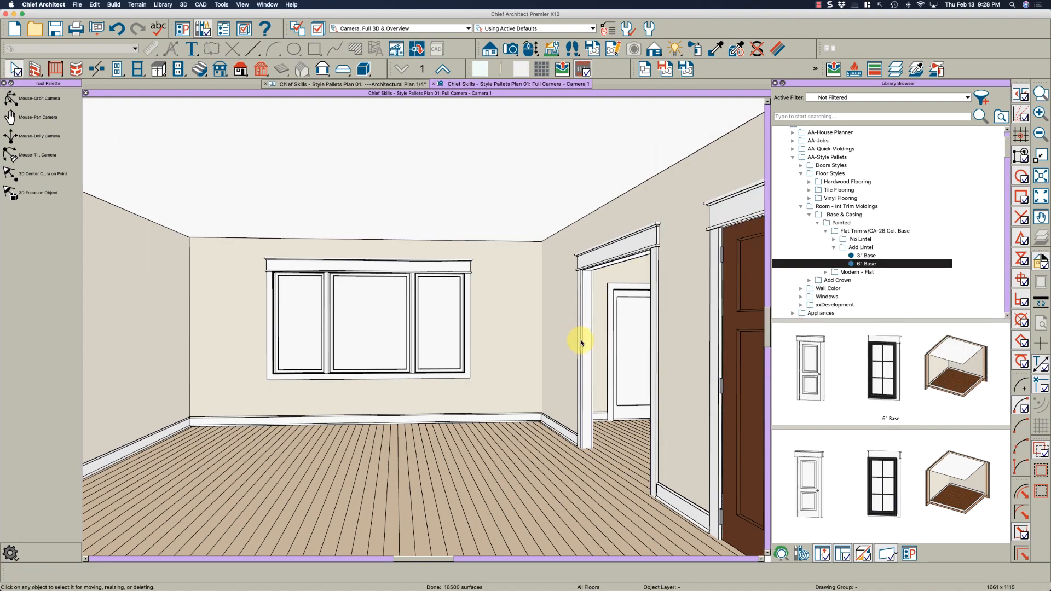
key(o)
drag(592, 381, 638, 386)
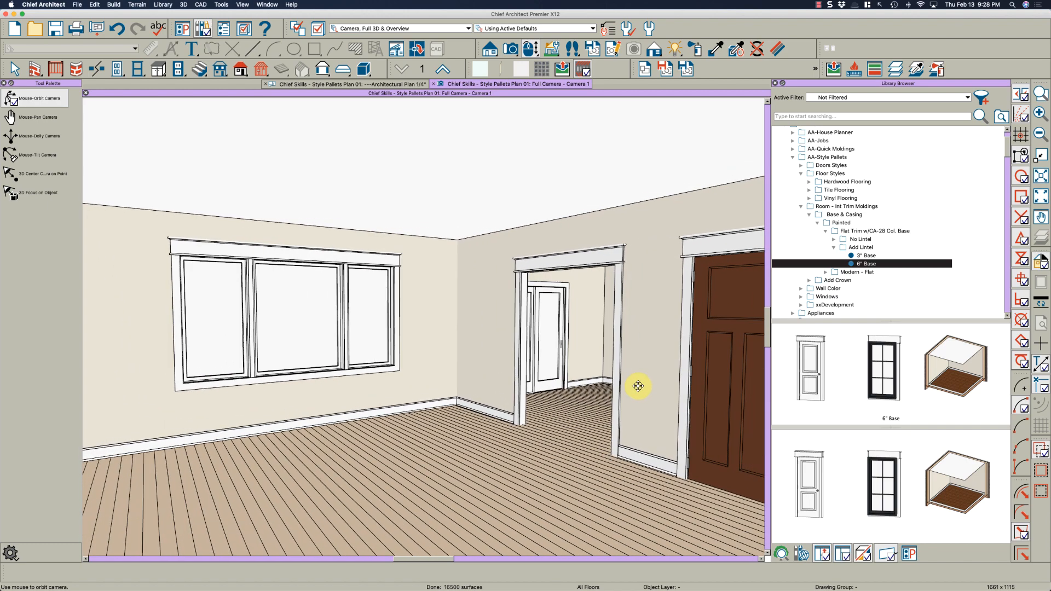
Step: Collapse the trim folders and apply the SW Atmospheric wall color from the Blues to the current room only
click(835, 248)
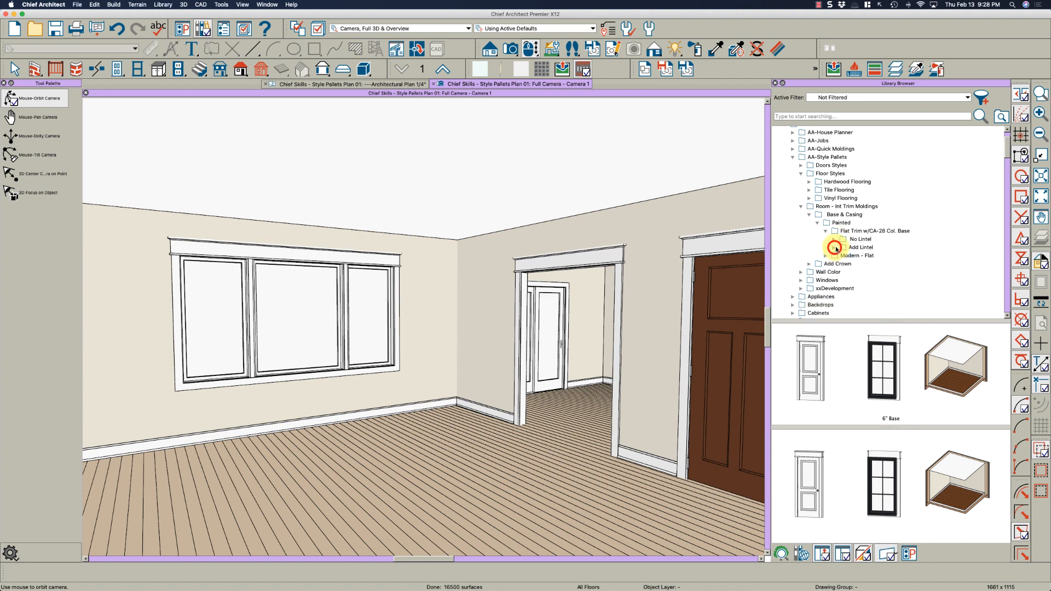
click(818, 223)
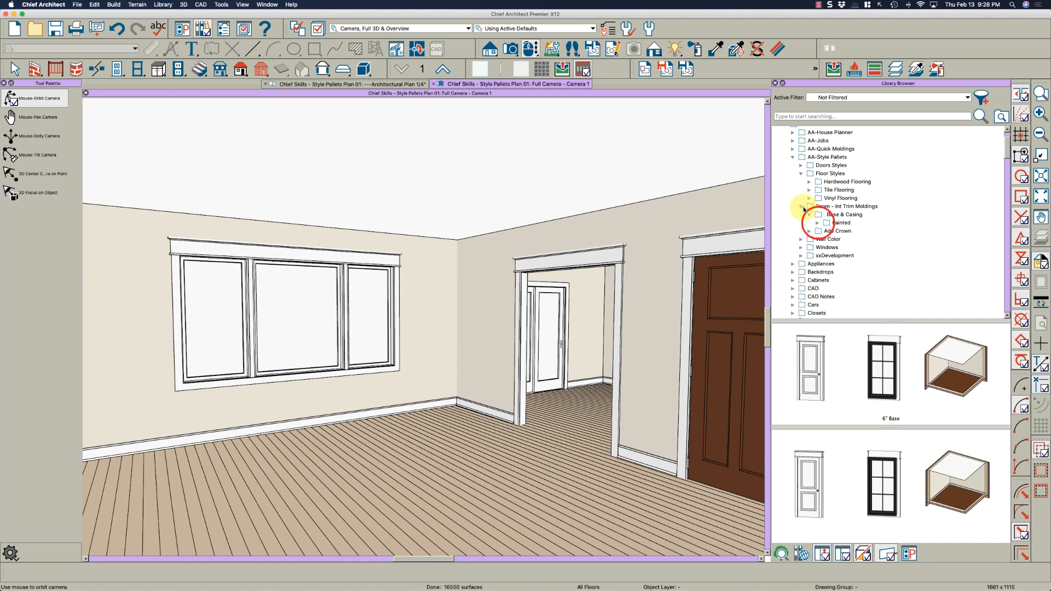
click(802, 207)
click(802, 215)
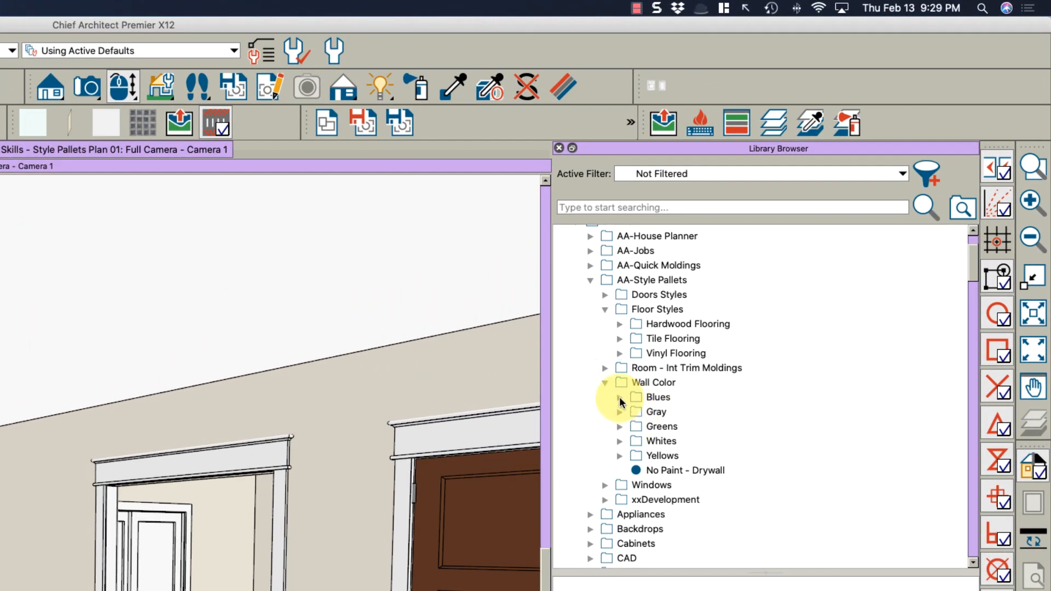
click(620, 398)
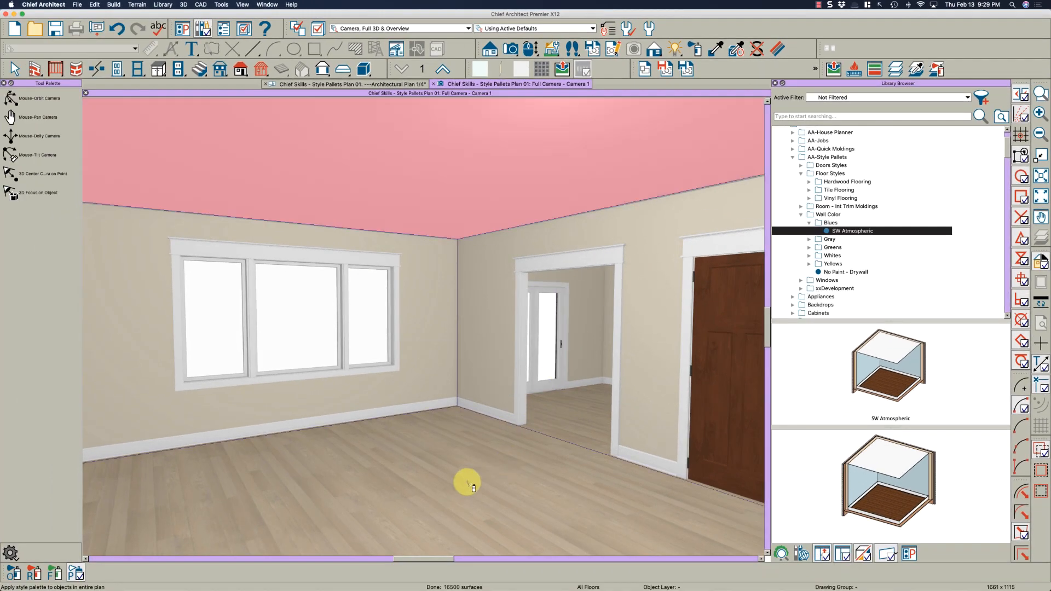
click(36, 574)
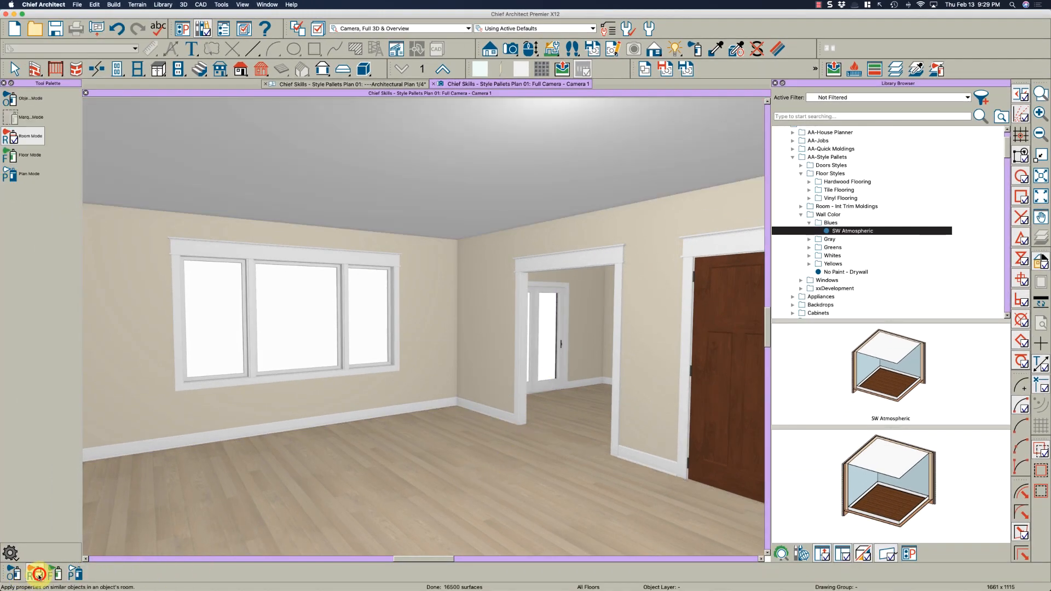
click(441, 491)
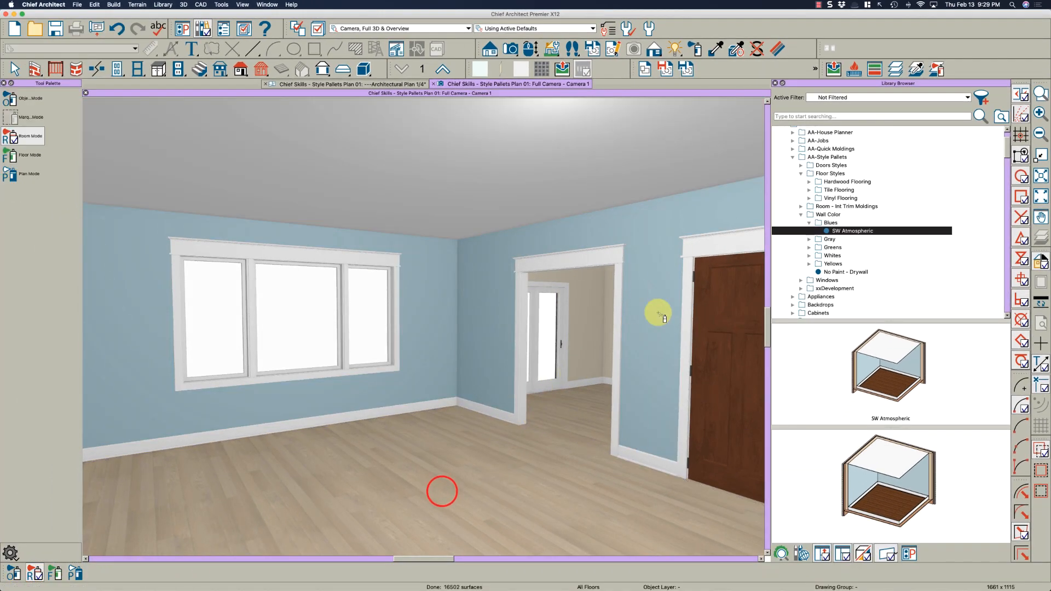
Step: Apply the painted Traditional Style CA-34 two-piece 6" Crown + base back style to the blue room
click(801, 215)
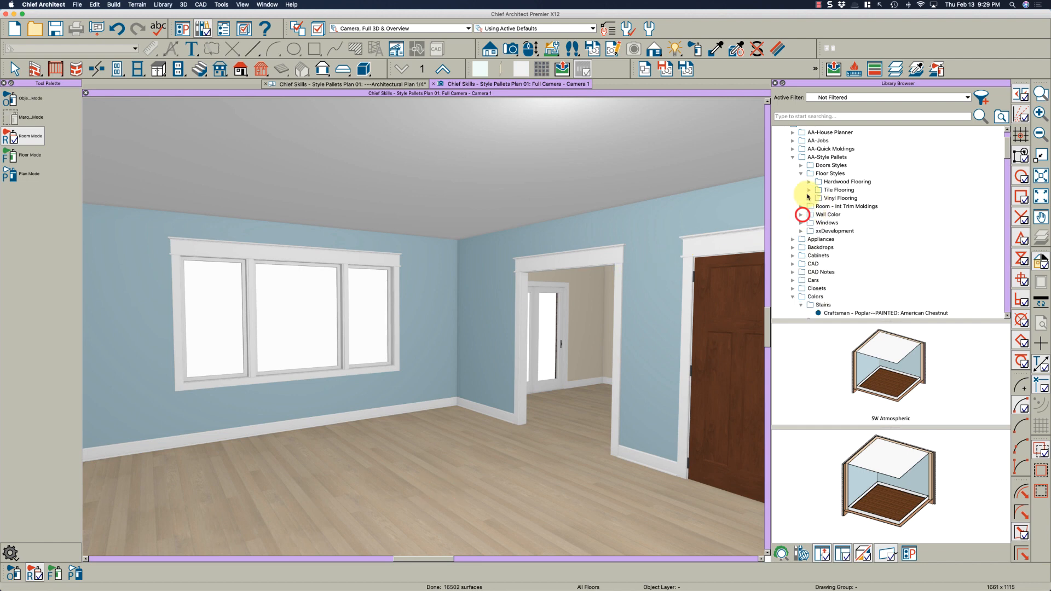
click(801, 206)
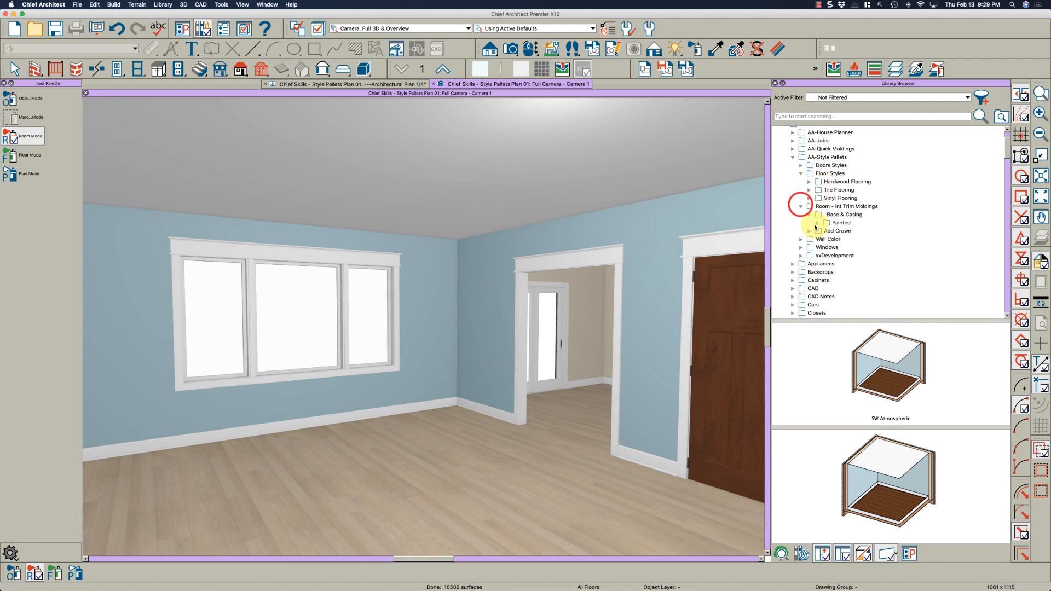
click(810, 231)
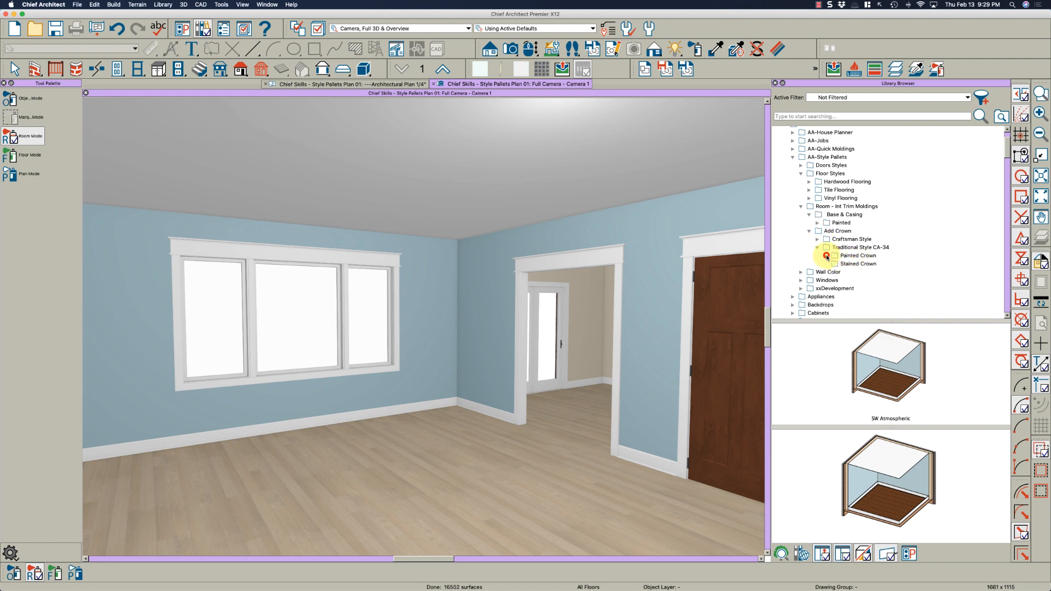
click(826, 256)
click(834, 272)
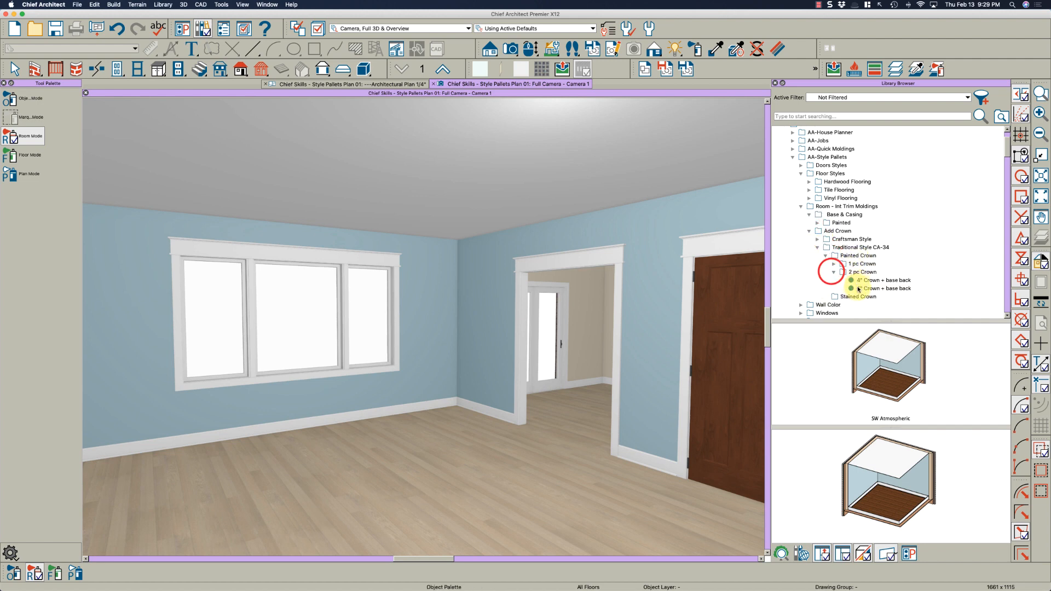
click(859, 288)
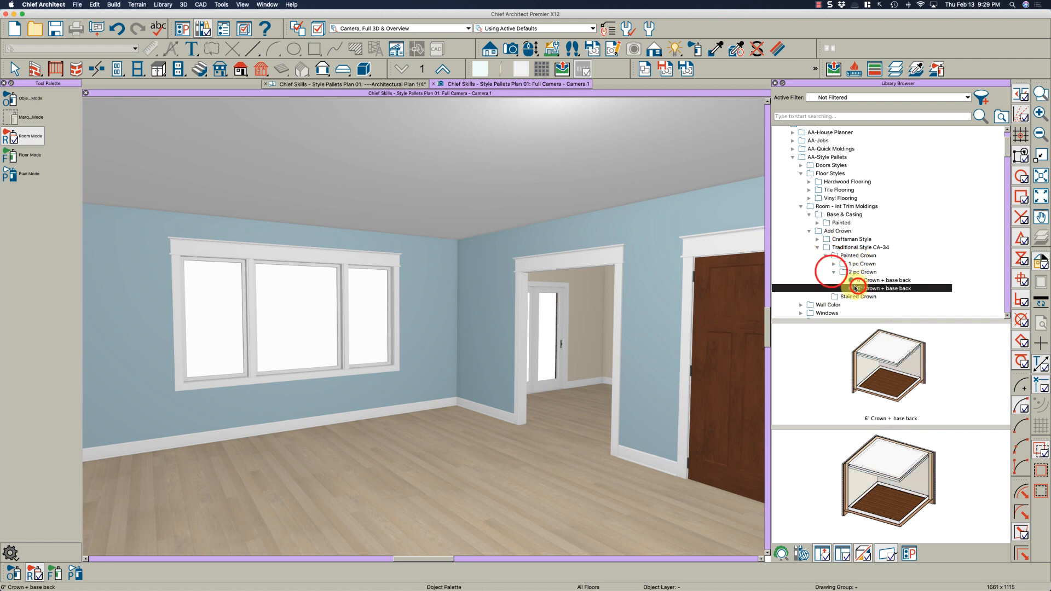
click(374, 484)
key(Escape)
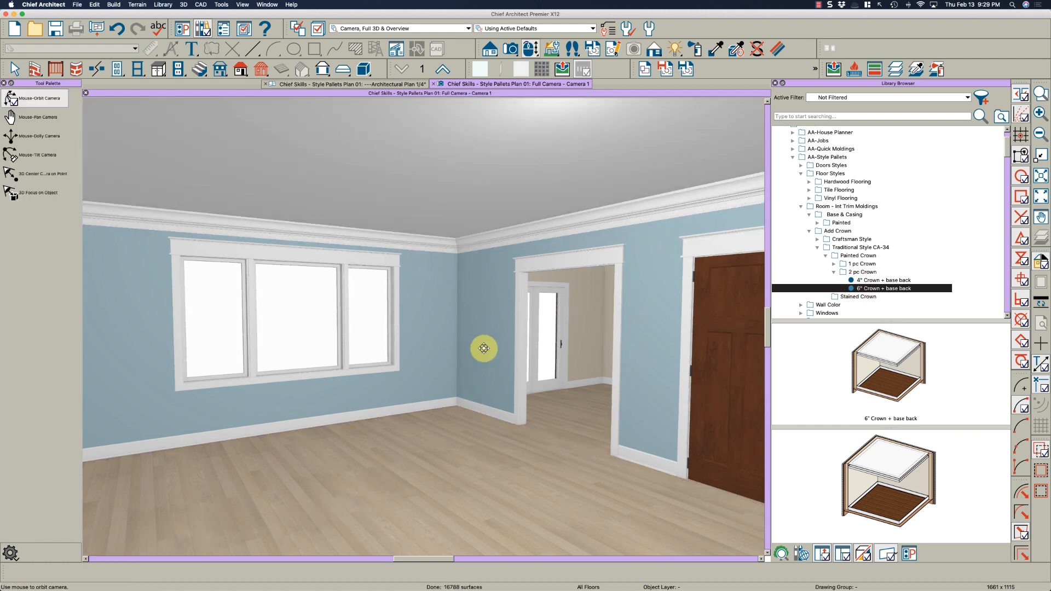
drag(503, 356, 452, 356)
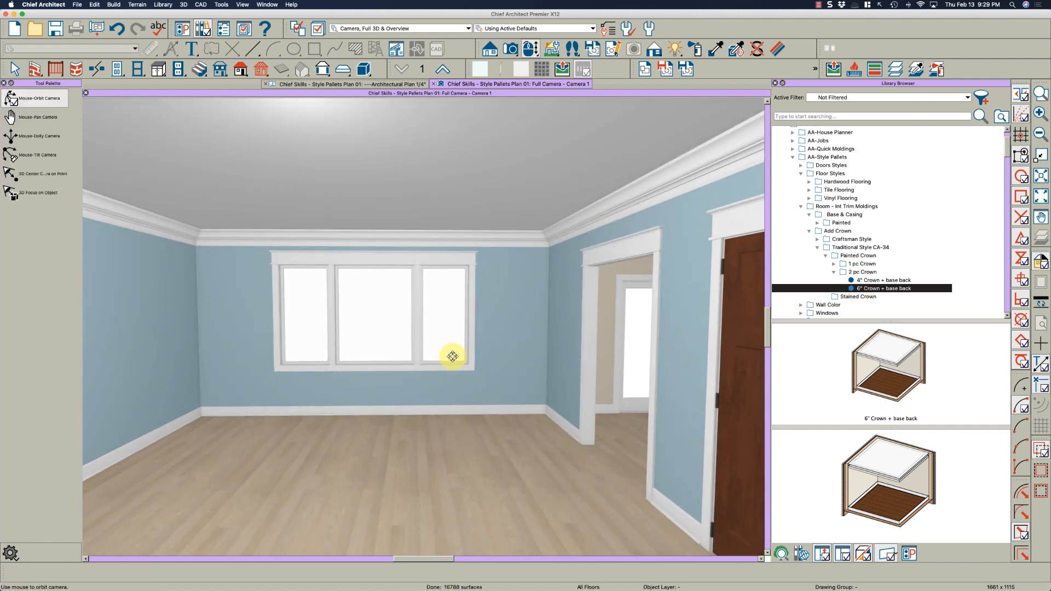
key(space)
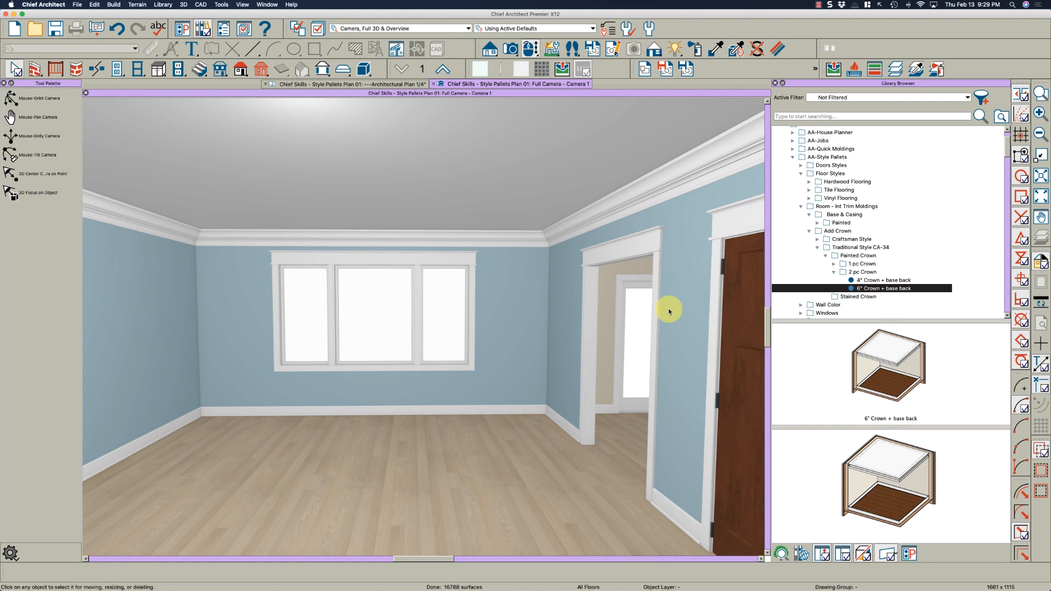
Step: Apply the painted casement 60" x 4-Lite window style to all windows on the current floor
click(809, 231)
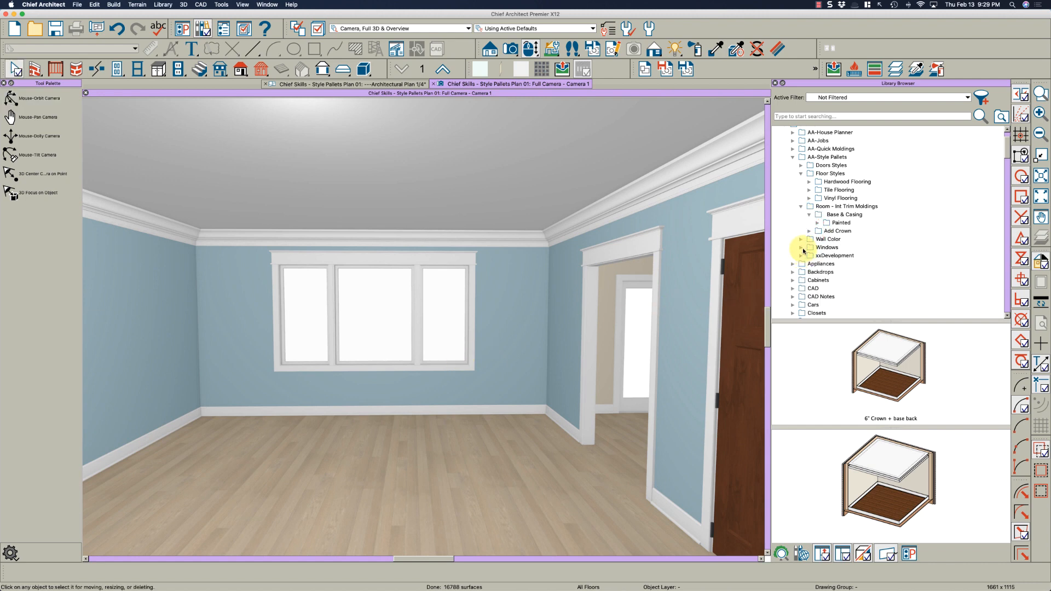
click(802, 248)
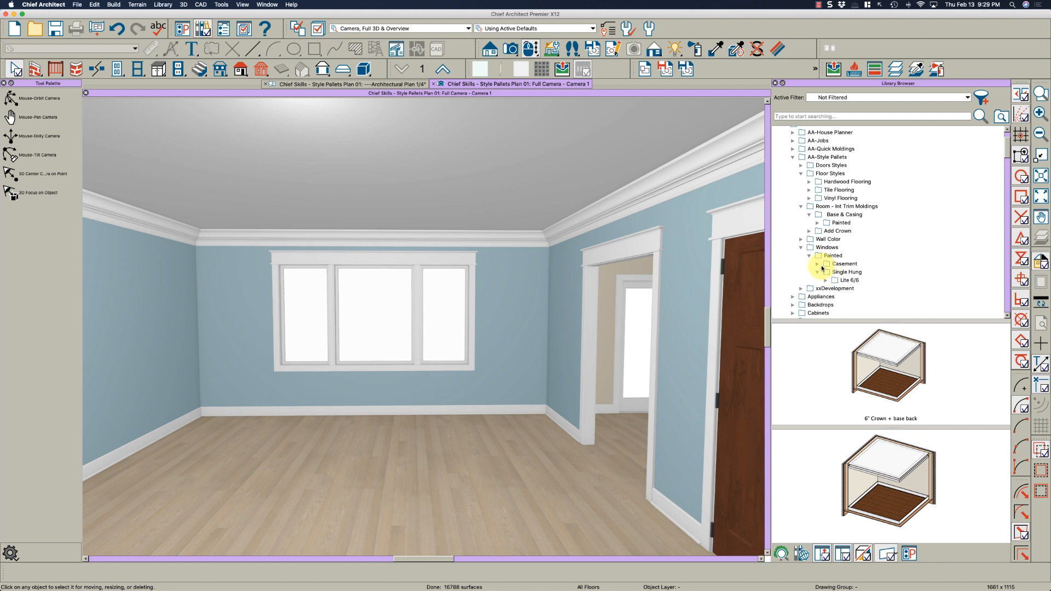
click(818, 264)
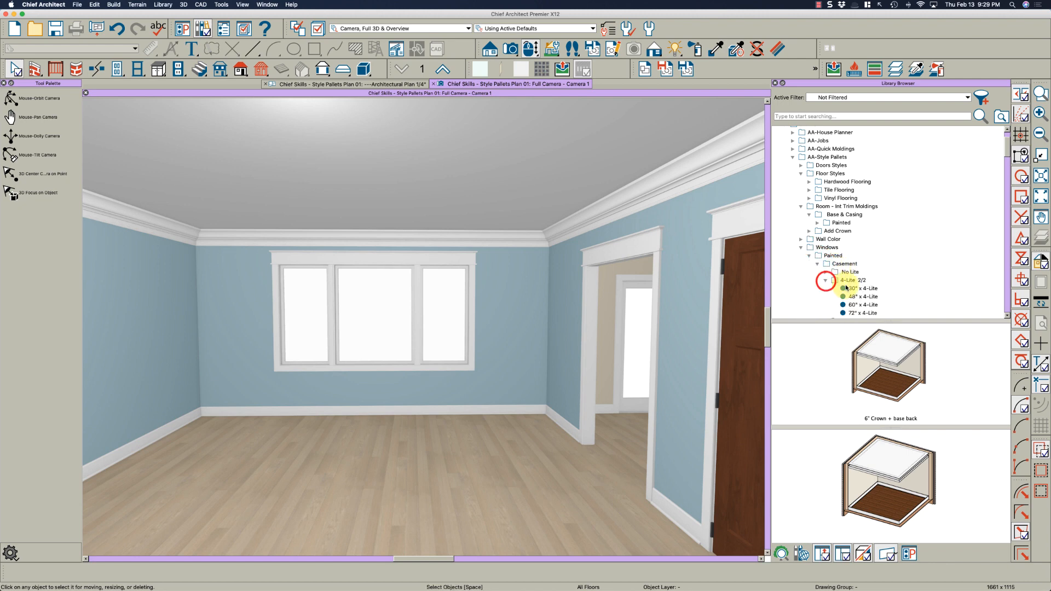
scroll(846, 288, down, 1)
click(851, 293)
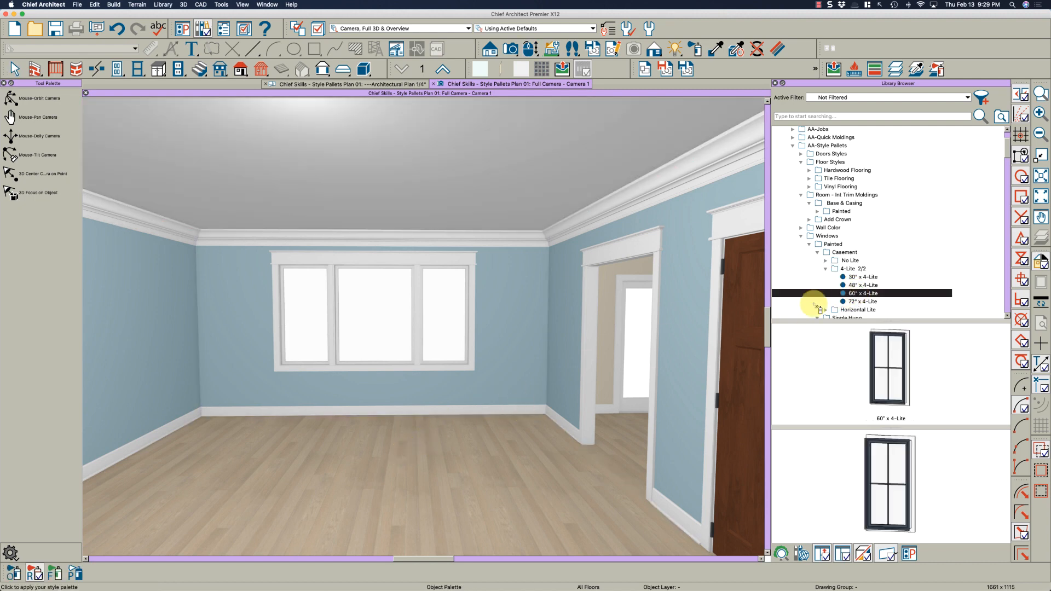
click(56, 575)
click(397, 467)
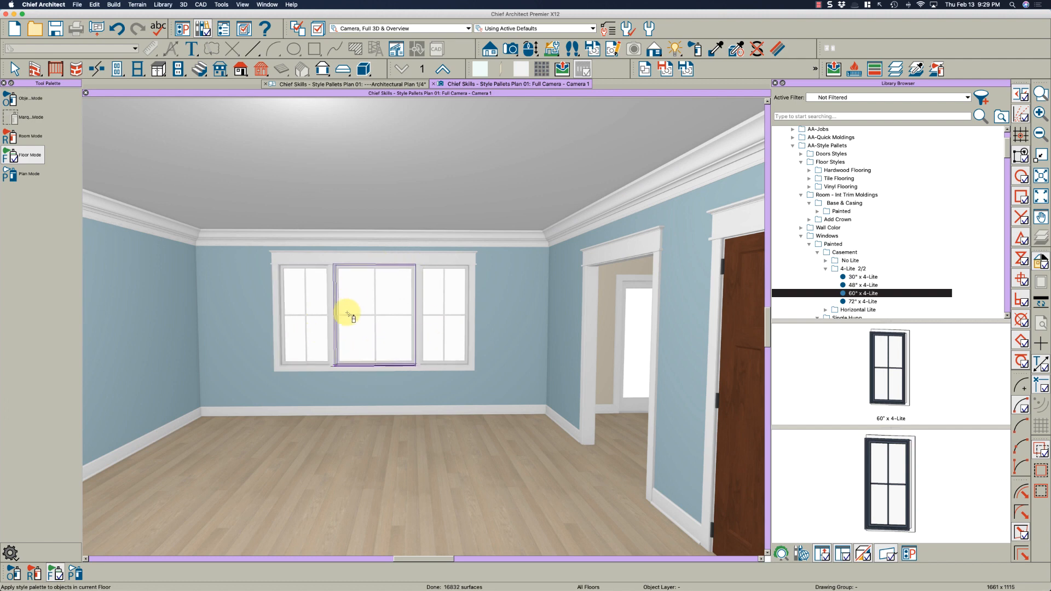
Step: Apply the 72" x 4-Lite casement style to all windows on the current floor
click(849, 302)
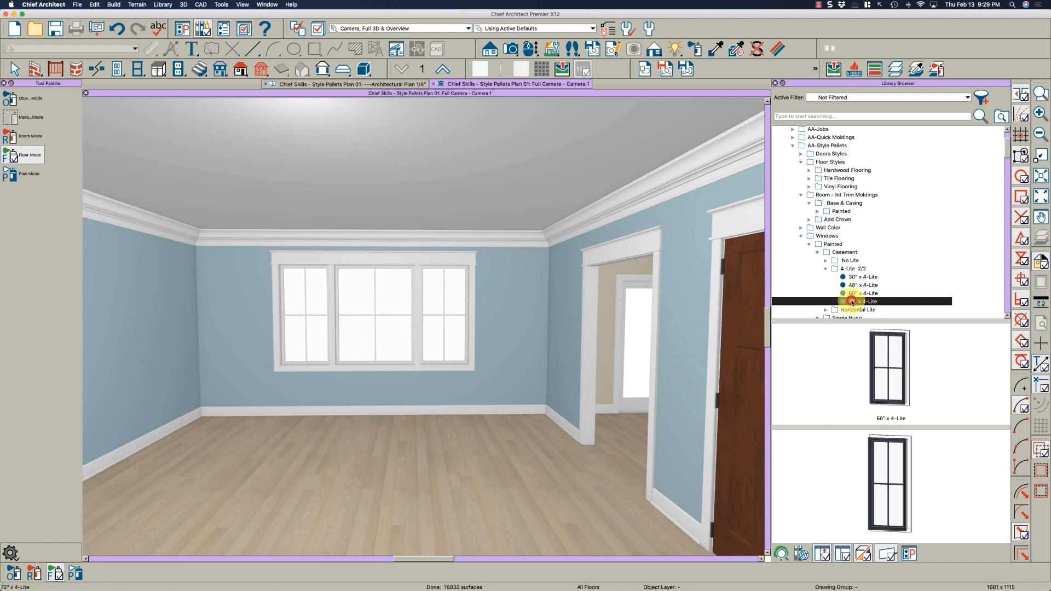
click(399, 448)
key(Escape)
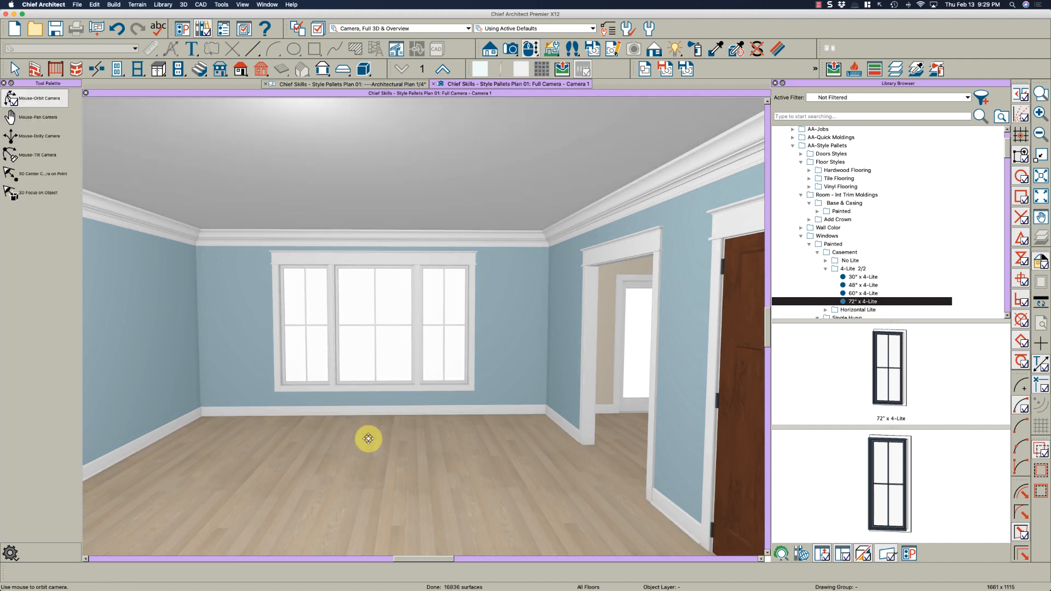
mouse_move(363, 458)
mouse_down()
mouse_move(353, 450)
mouse_move(379, 452)
mouse_up()
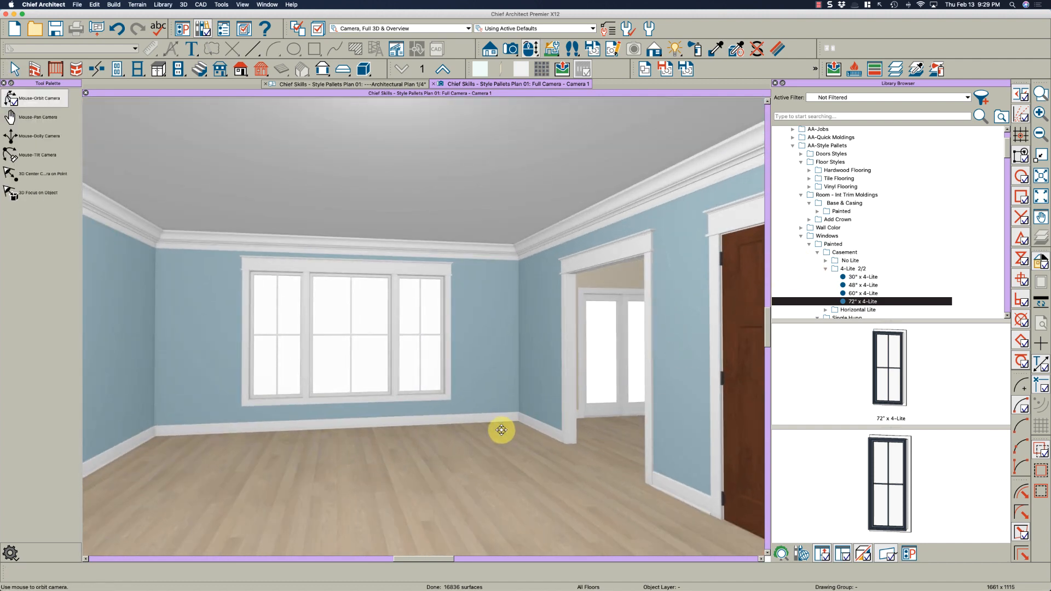
mouse_move(500, 429)
mouse_down()
mouse_move(511, 431)
mouse_move(479, 434)
mouse_move(495, 421)
mouse_up()
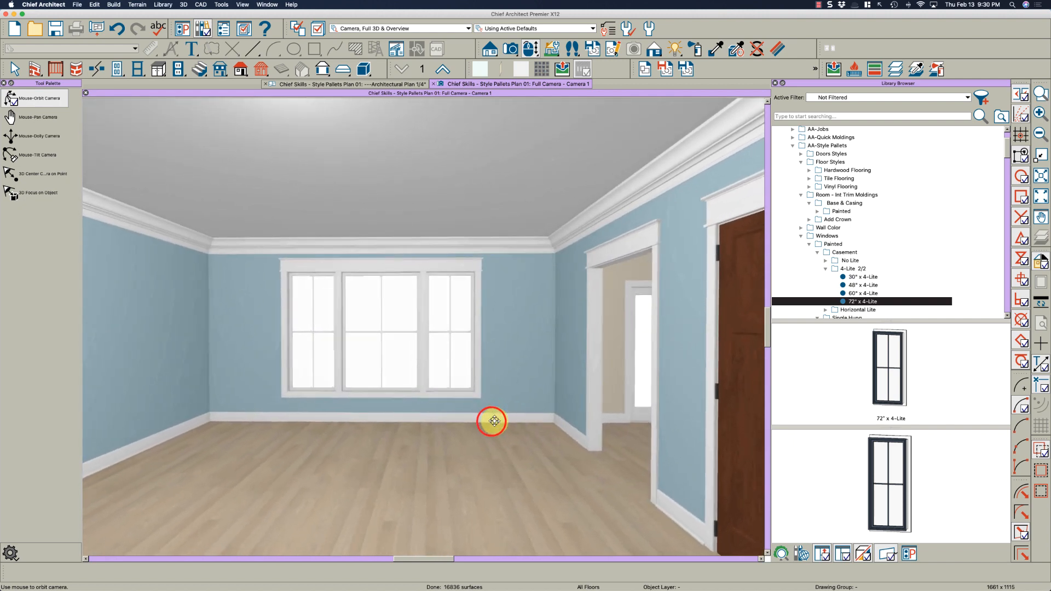
drag(439, 400, 437, 410)
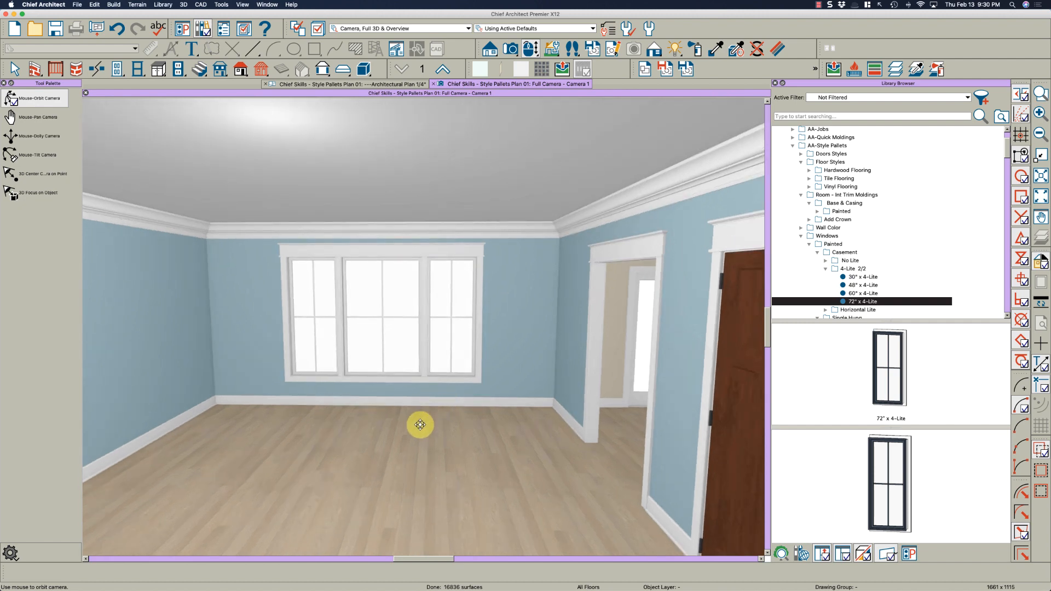
drag(423, 410, 417, 409)
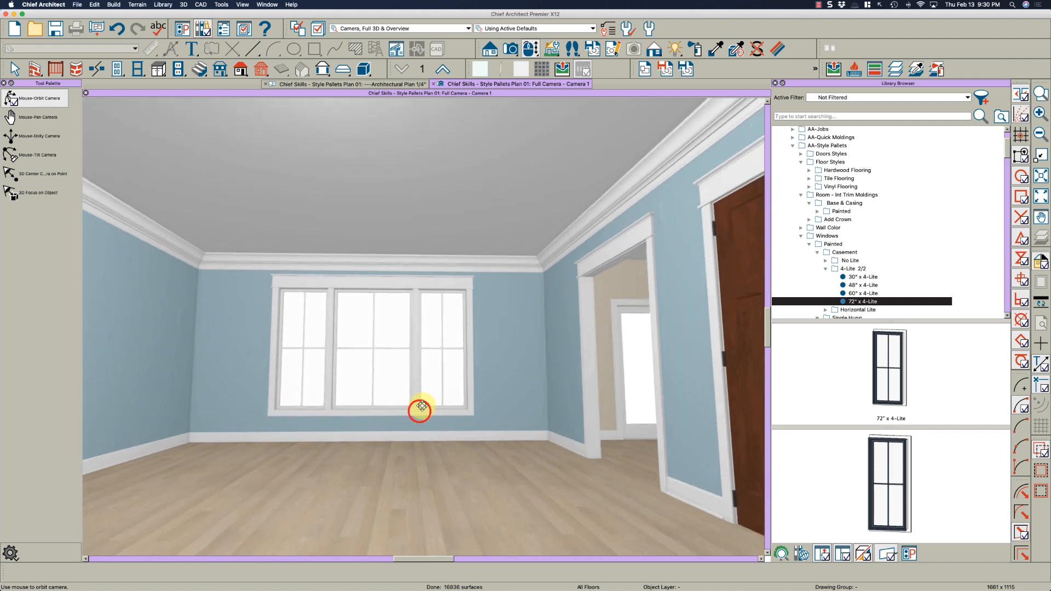
Step: Apply the 30" x 4-Lite casement style individually to each of the three separate windows on the same wall
key(space)
click(863, 285)
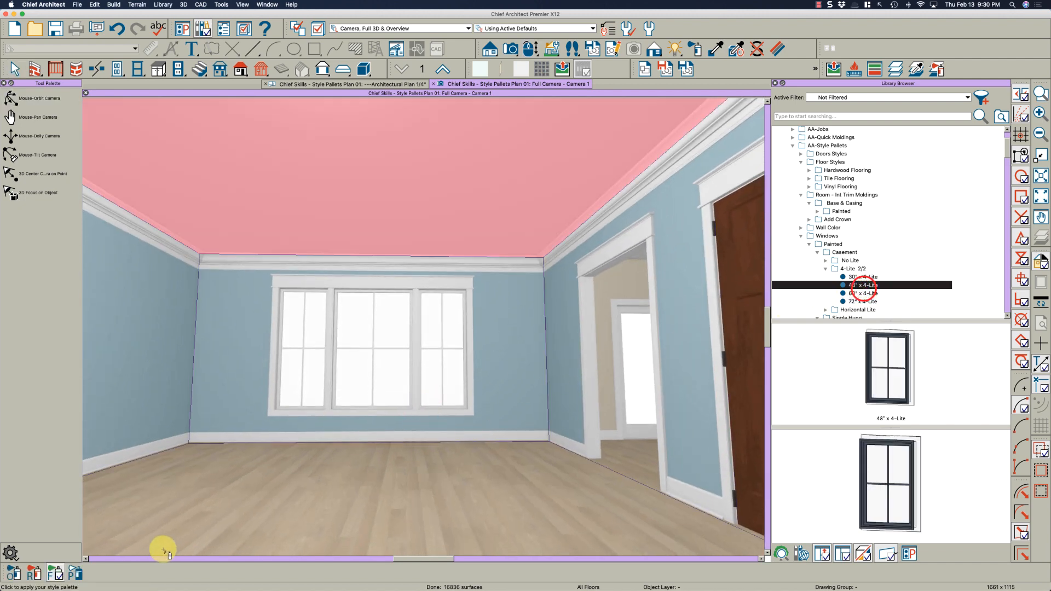
key(space)
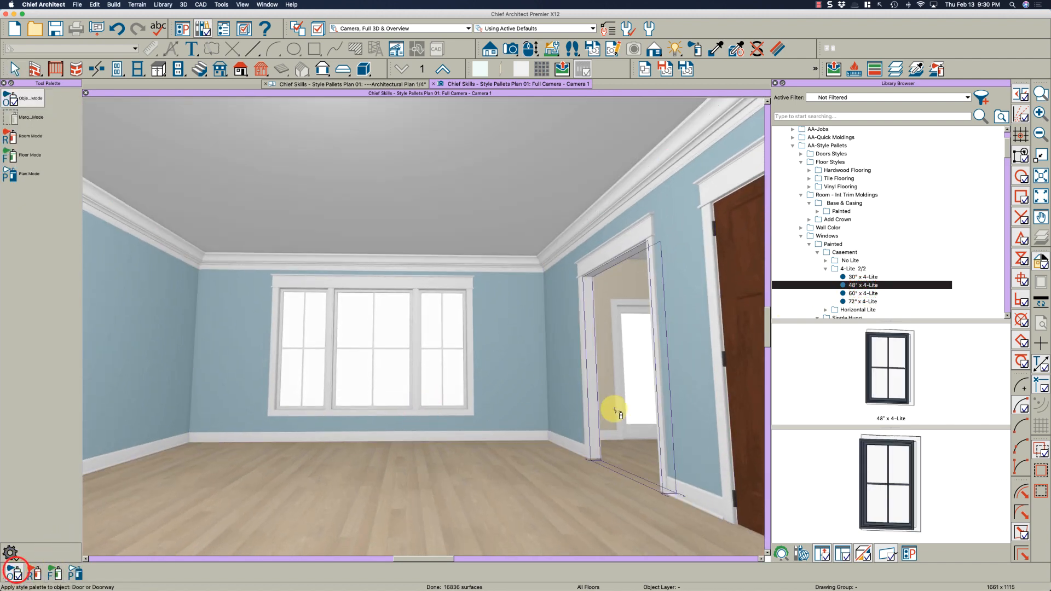
drag(597, 402, 474, 361)
key(space)
click(876, 276)
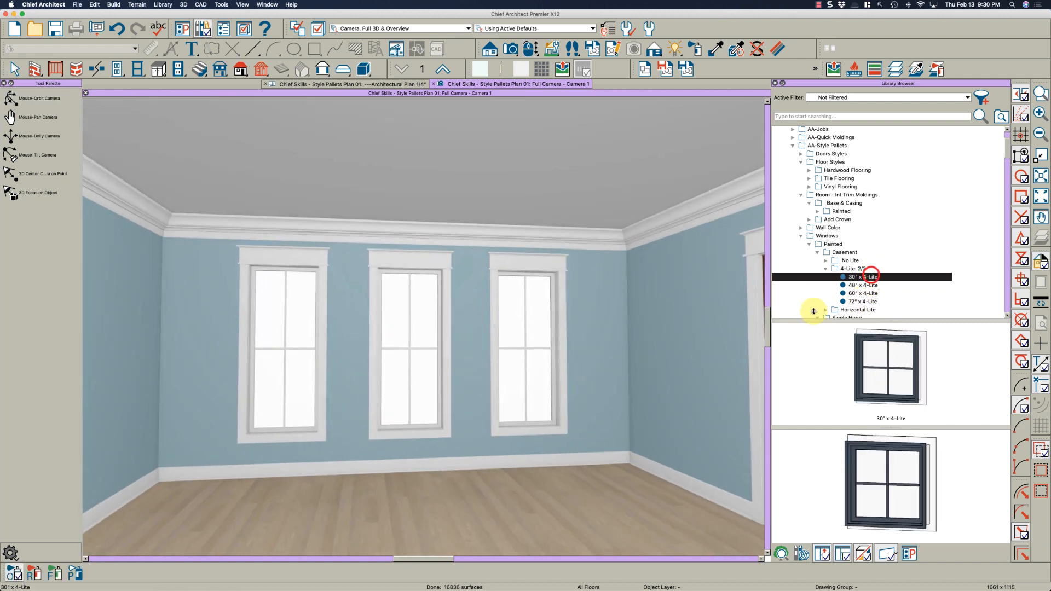
click(306, 388)
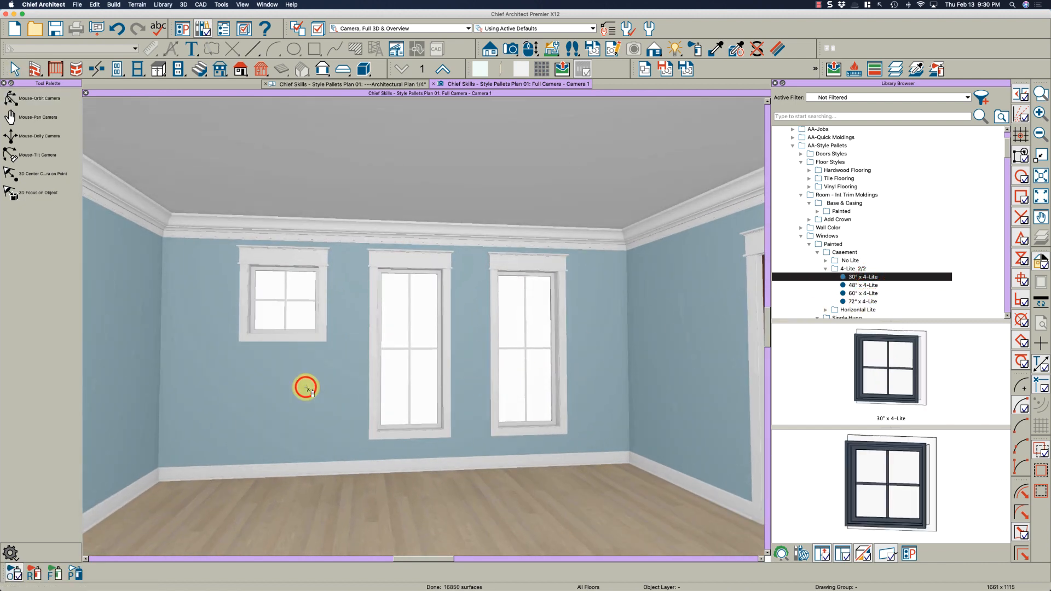
click(431, 353)
click(528, 341)
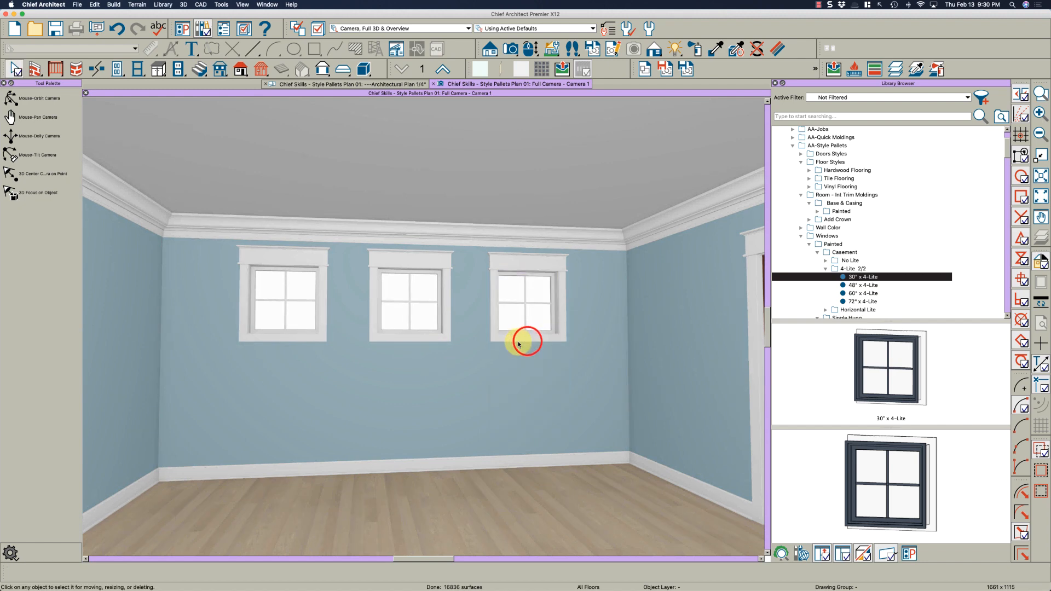
Step: Apply the 48" x 4-Lite casement style individually to all three units of the grouped window
key(space)
drag(427, 308, 433, 351)
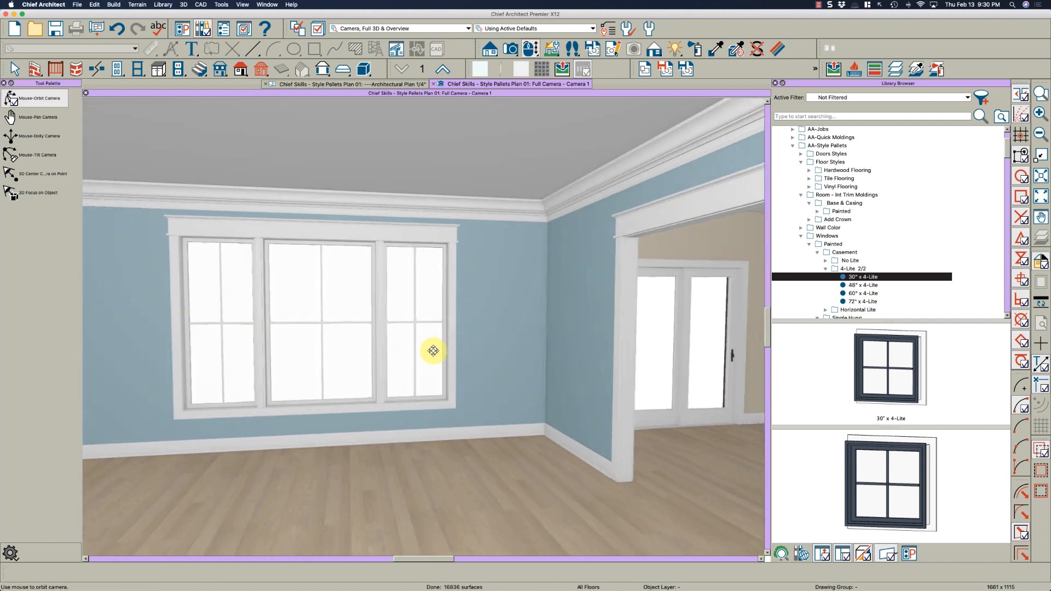
click(860, 285)
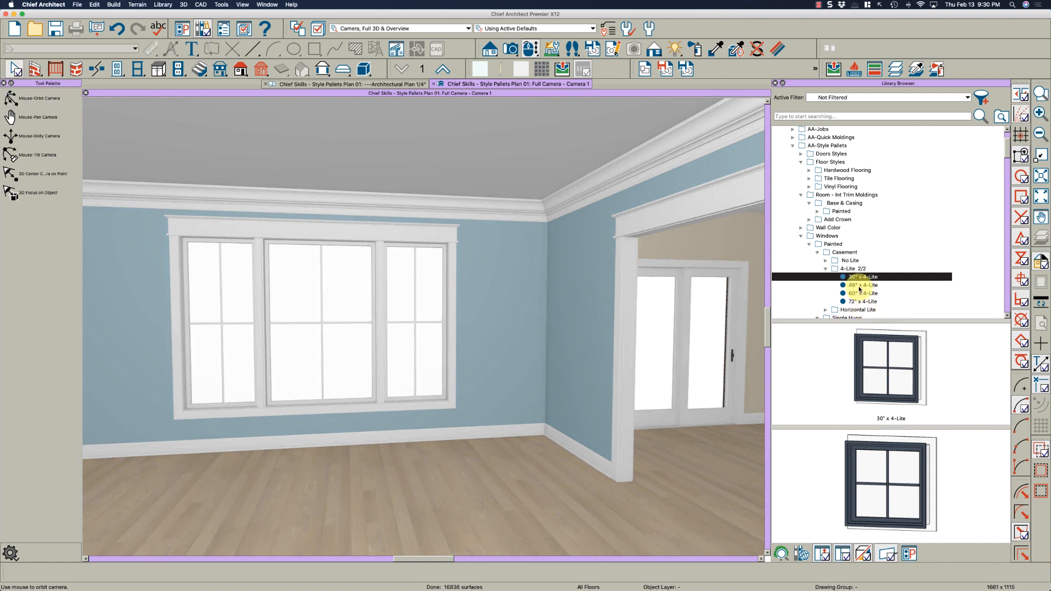
click(419, 347)
click(317, 363)
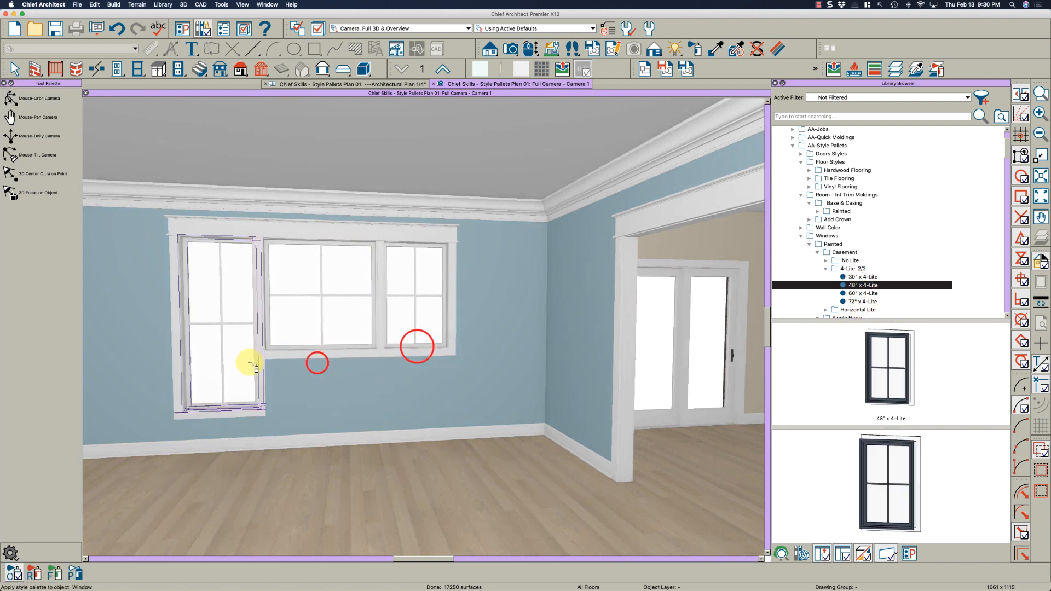
click(241, 362)
key(Escape)
Step: Collapse the expanded Windows, Room - Int Trim Moldings and Floor Styles folders in the style palette library
drag(261, 351, 502, 397)
drag(415, 408, 410, 405)
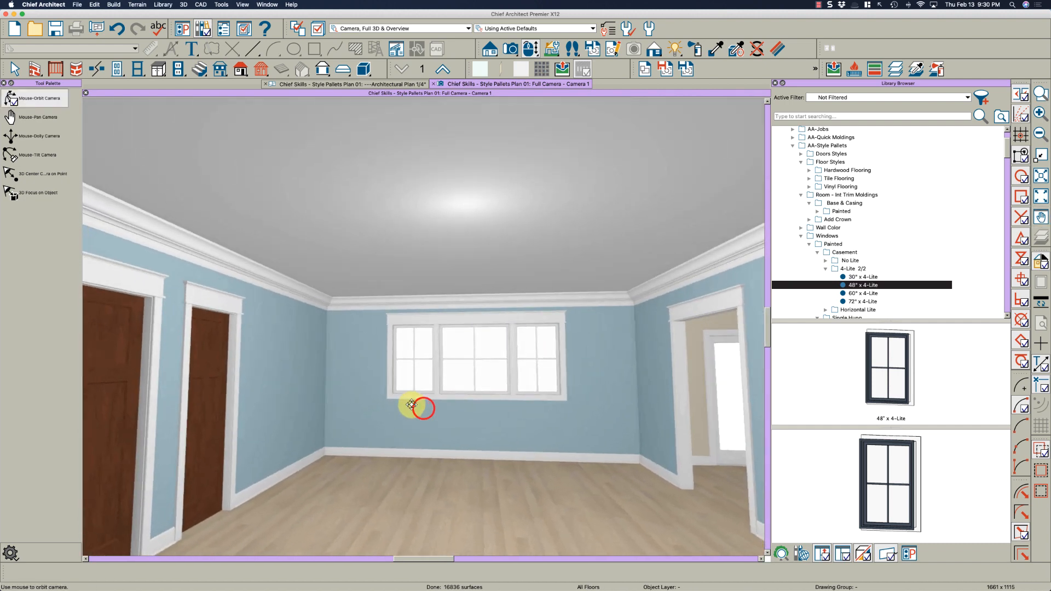
click(826, 269)
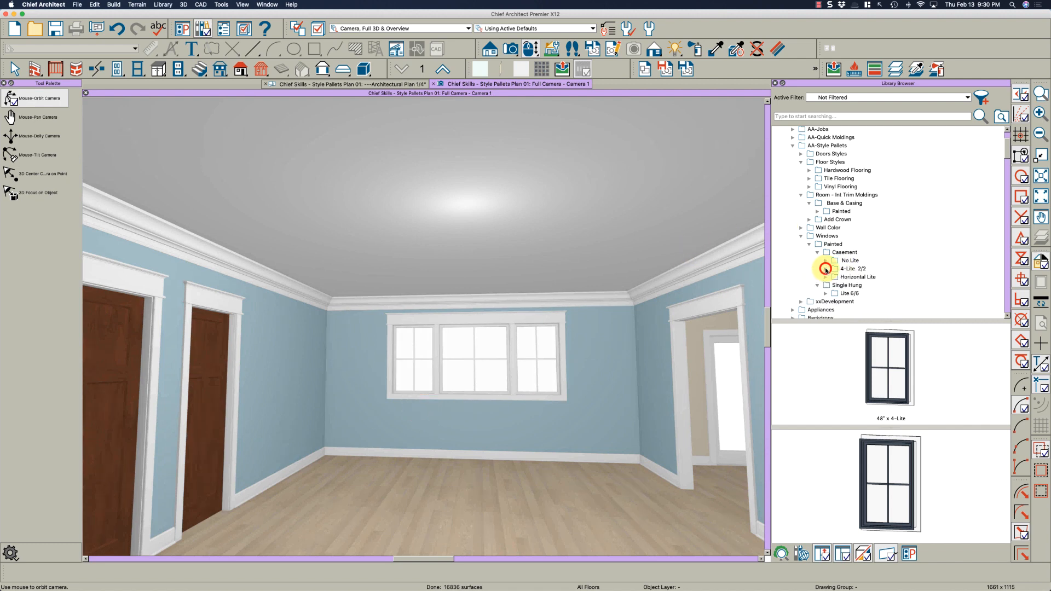
click(817, 253)
click(812, 245)
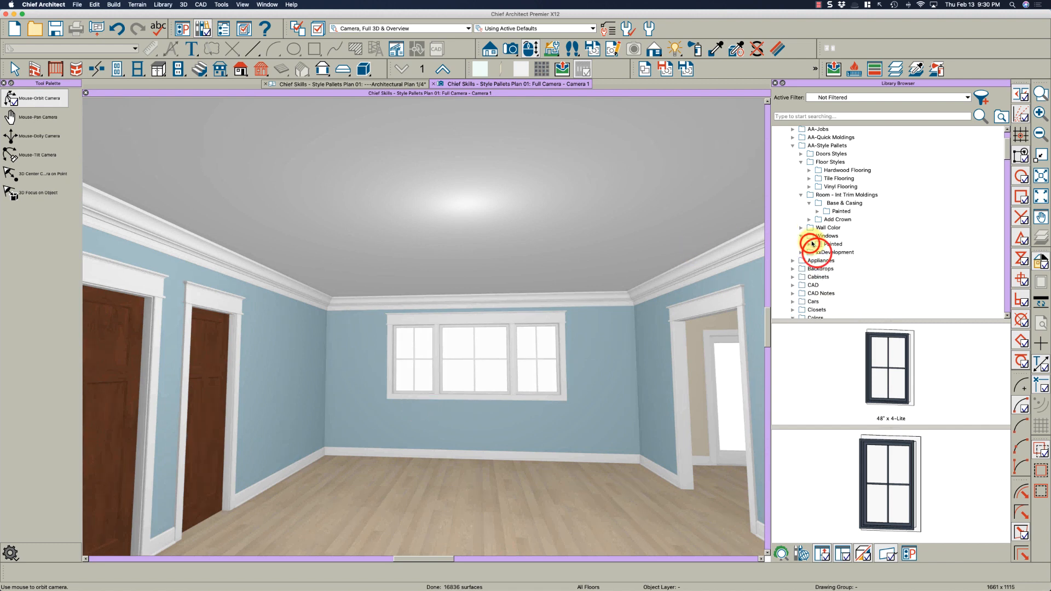
click(802, 238)
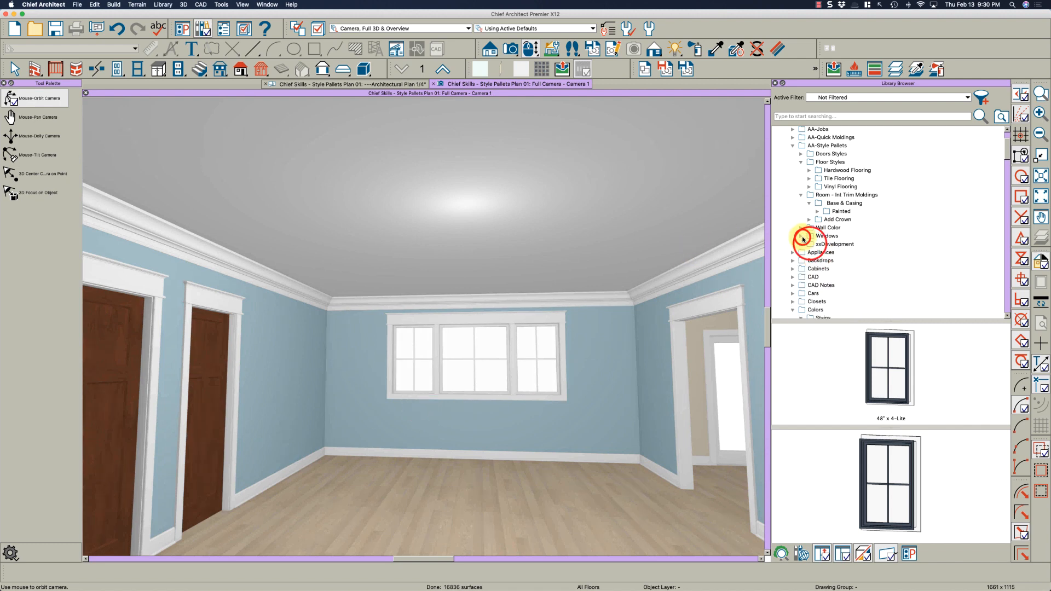
click(801, 196)
click(802, 162)
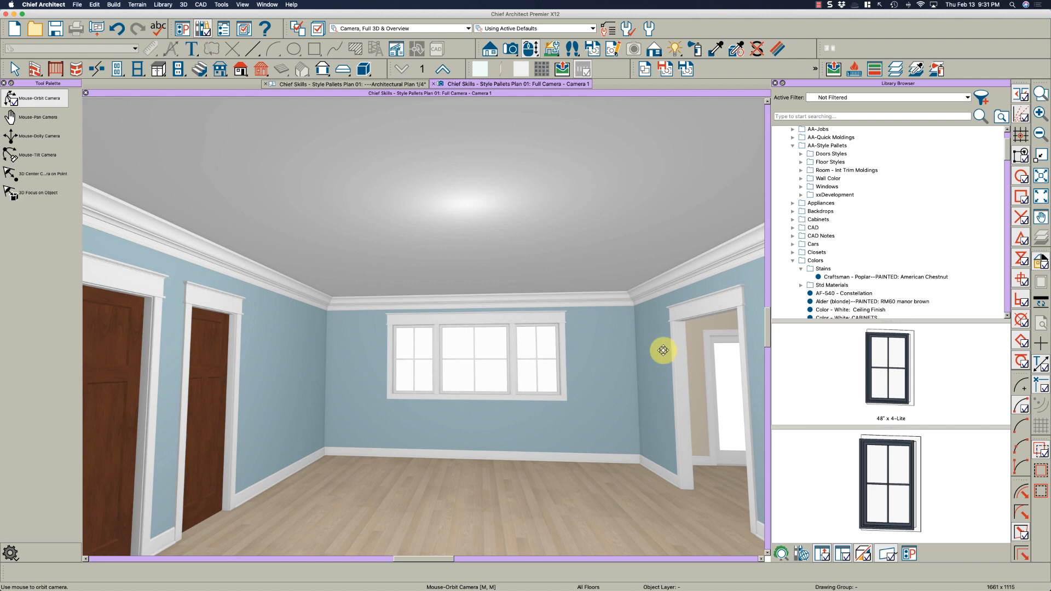
Step: Expand the Chief CM-01 folder within the Craftsman Style painted crowns
drag(664, 351, 672, 361)
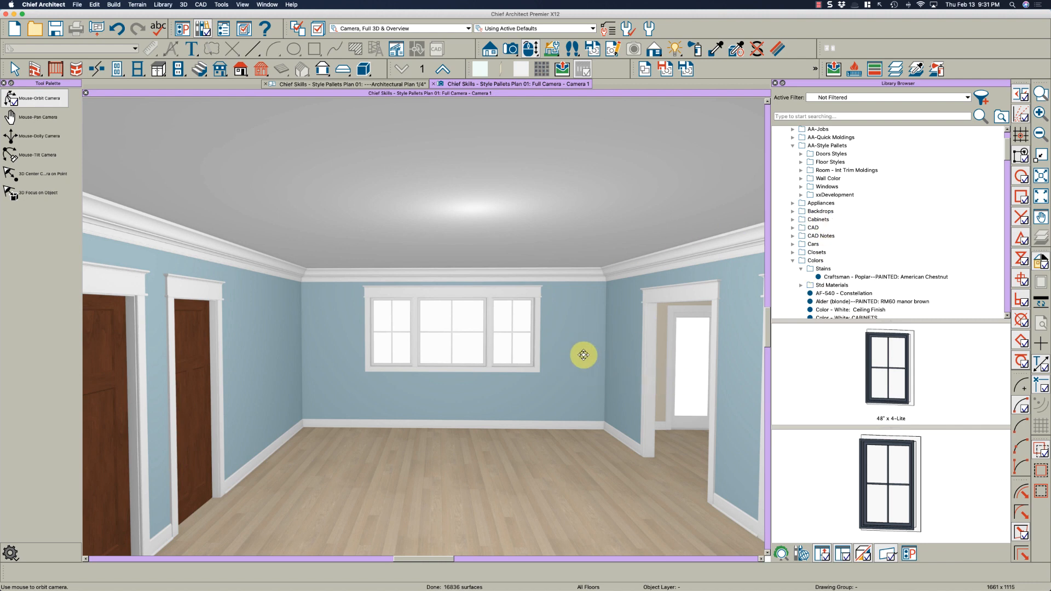
drag(572, 365, 551, 352)
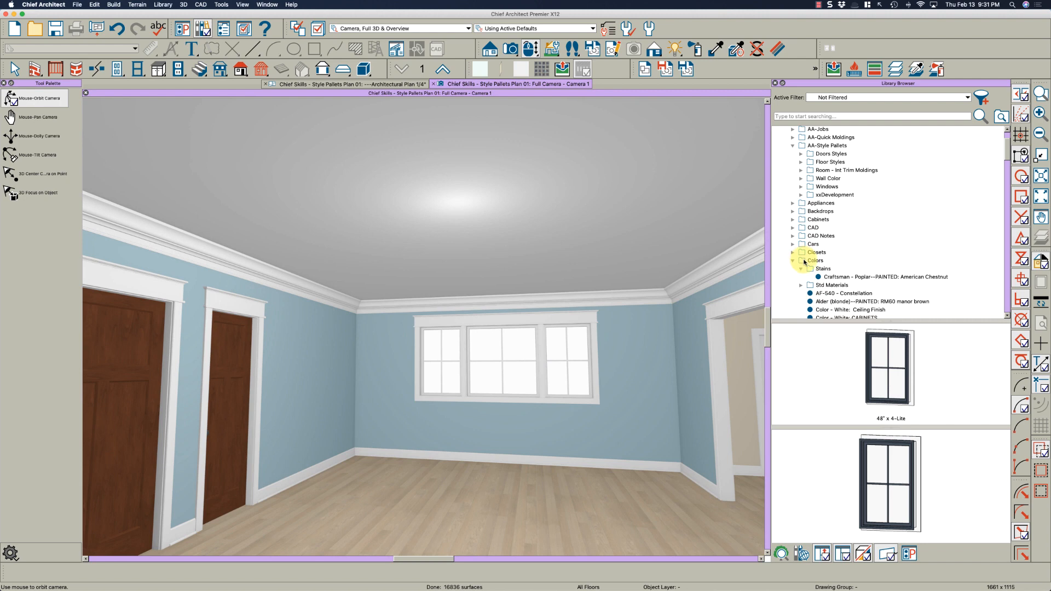
scroll(805, 261, up, 3)
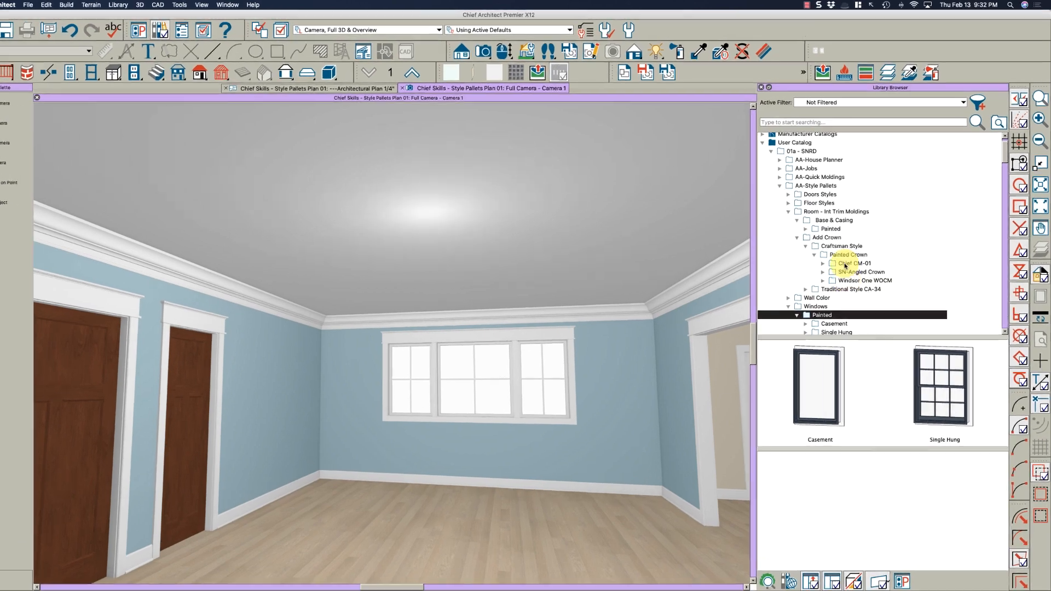
click(859, 242)
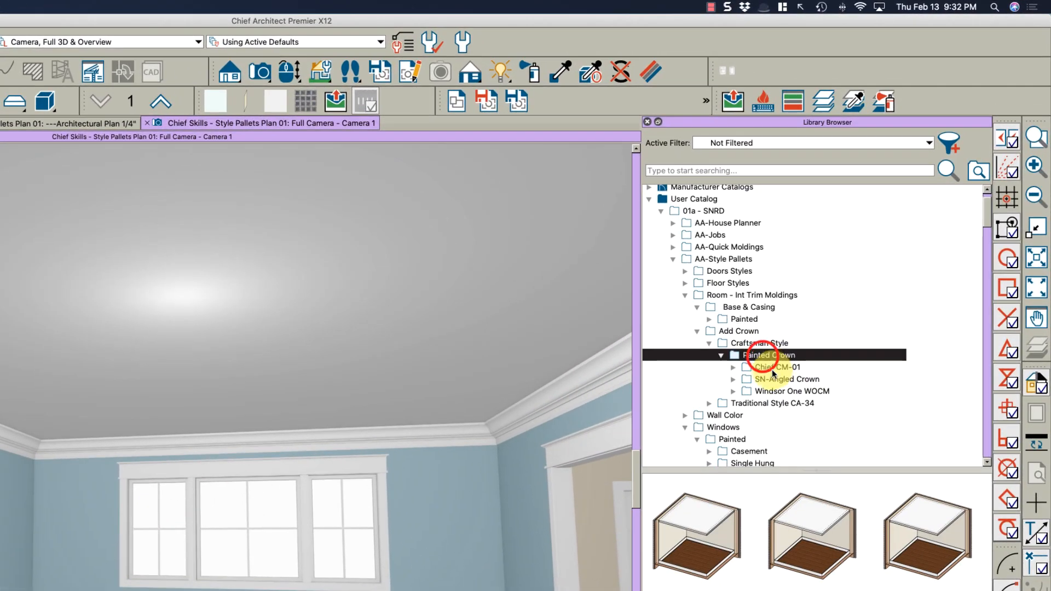
click(772, 367)
click(733, 368)
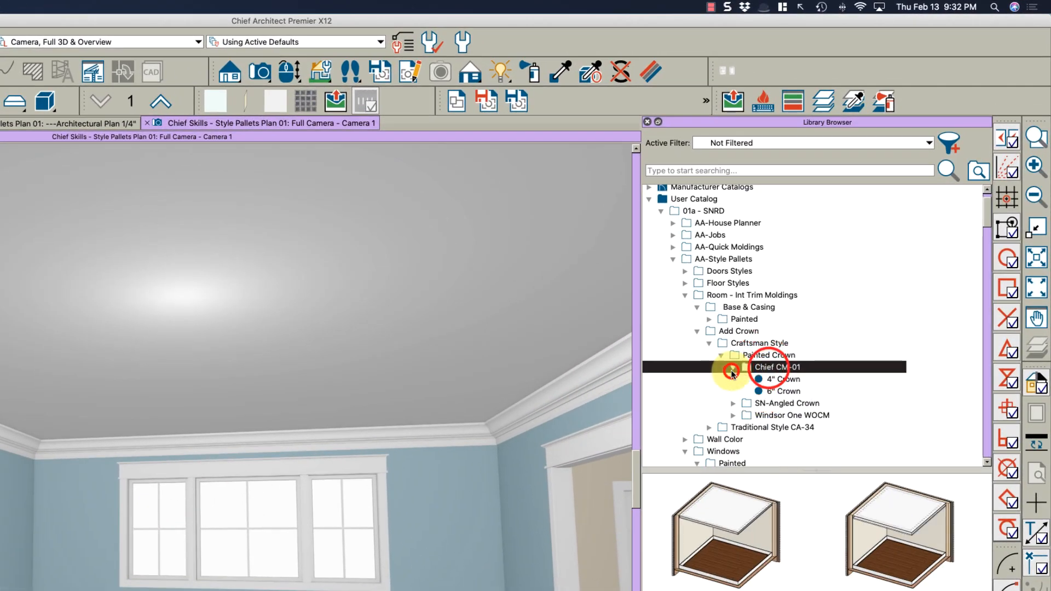
Step: Apply the Chief CM-01 6" Crown style to the blue room only, using room mode
click(784, 391)
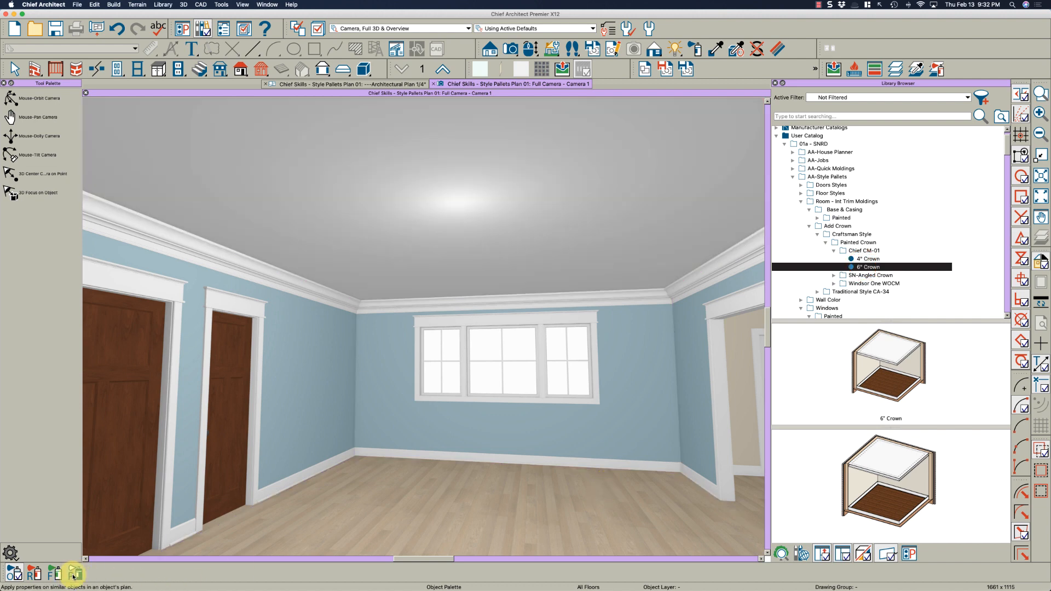
click(34, 574)
click(518, 512)
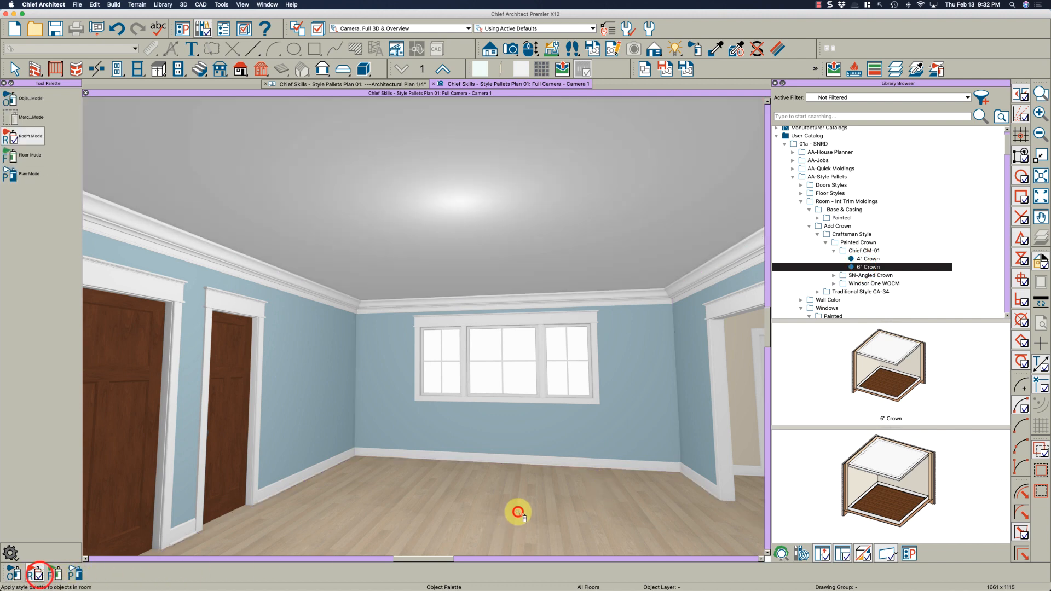
key(Escape)
key(o)
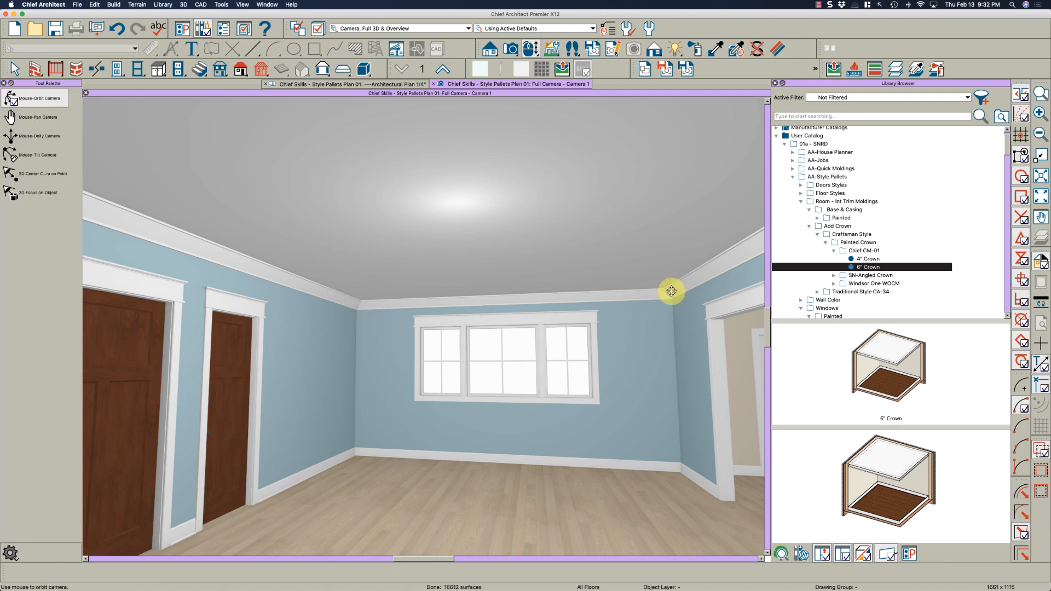
drag(671, 290, 668, 297)
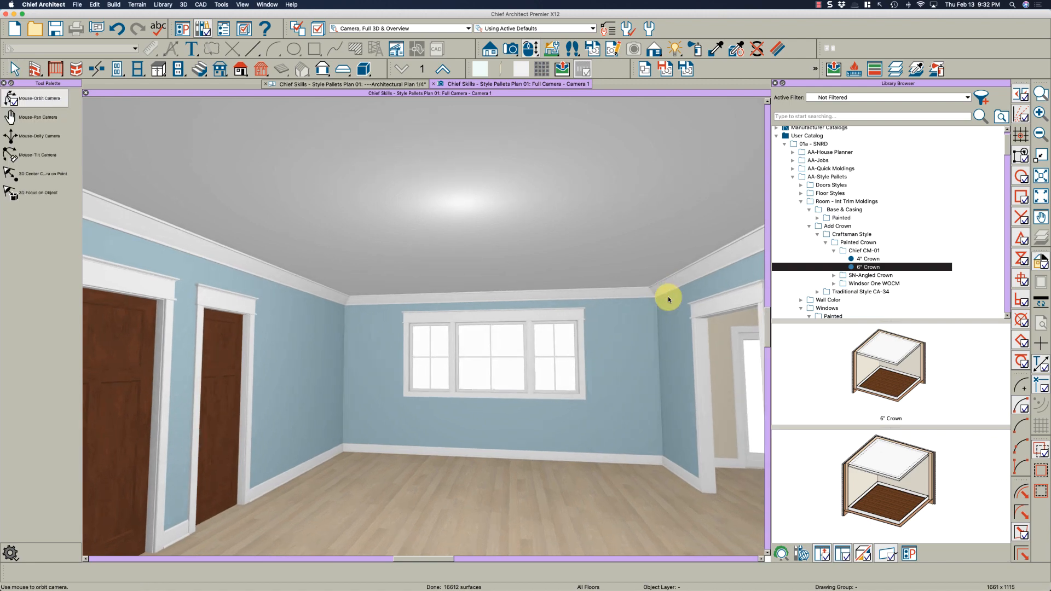
key(space)
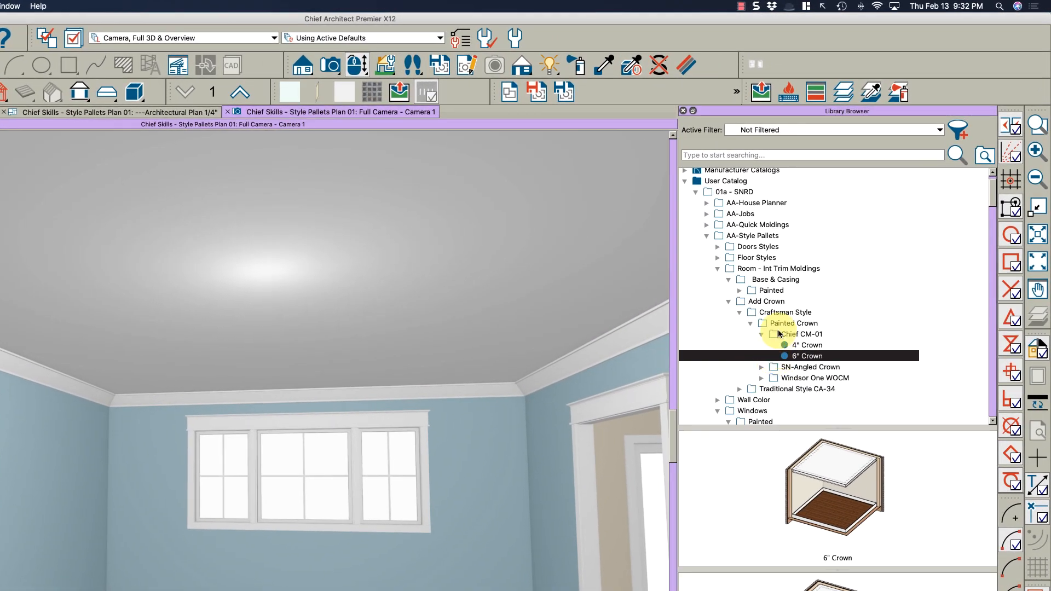
Step: Collapse the Chief CM-01 folder and create a new folder named Stained inside the Craftsman Style crown folder
click(761, 334)
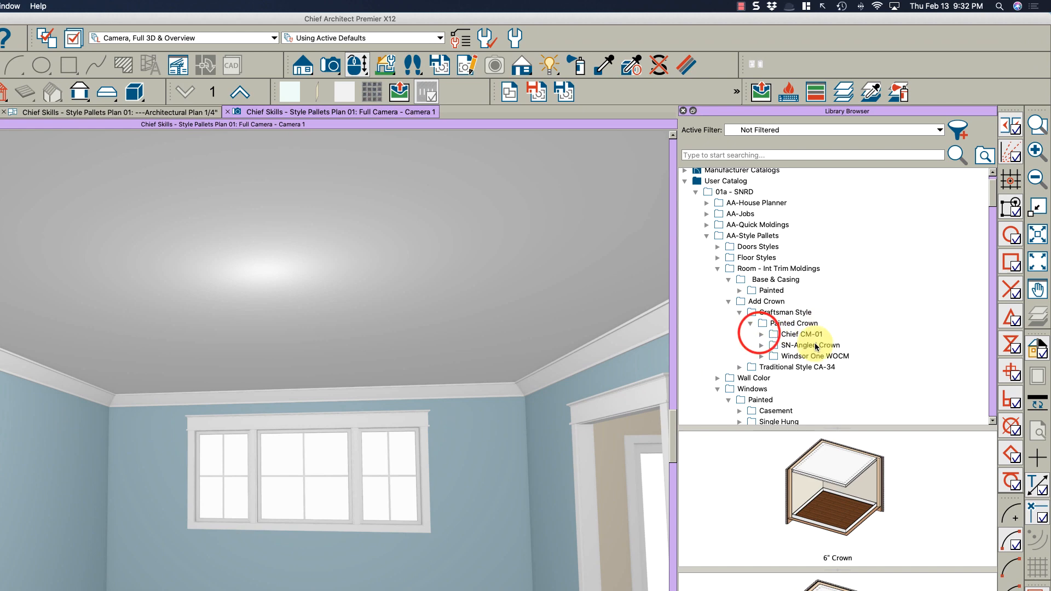
click(778, 323)
click(777, 313)
right_click(776, 315)
mouse_move(805, 371)
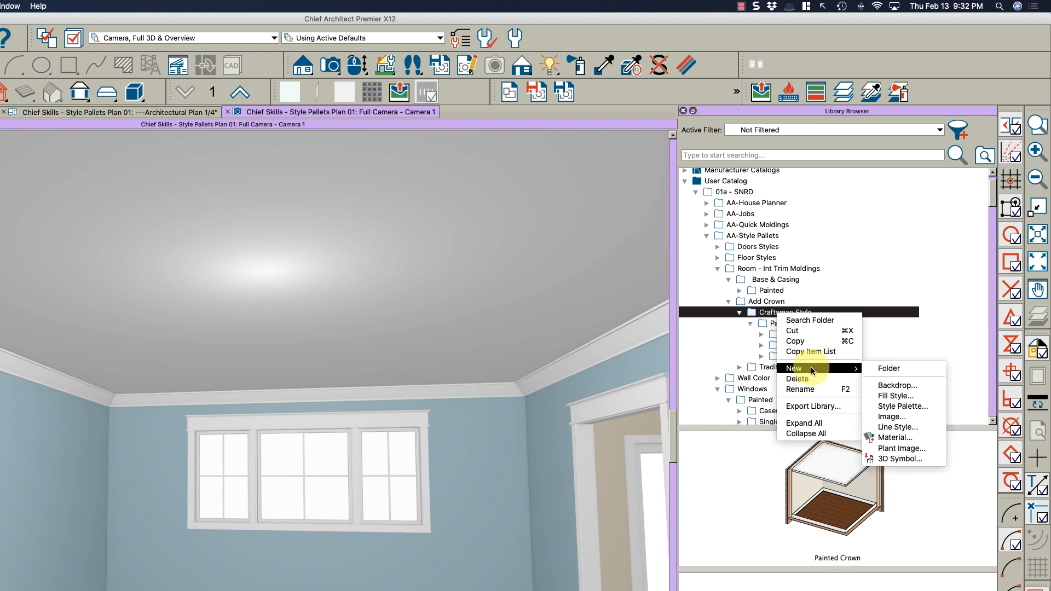
click(881, 368)
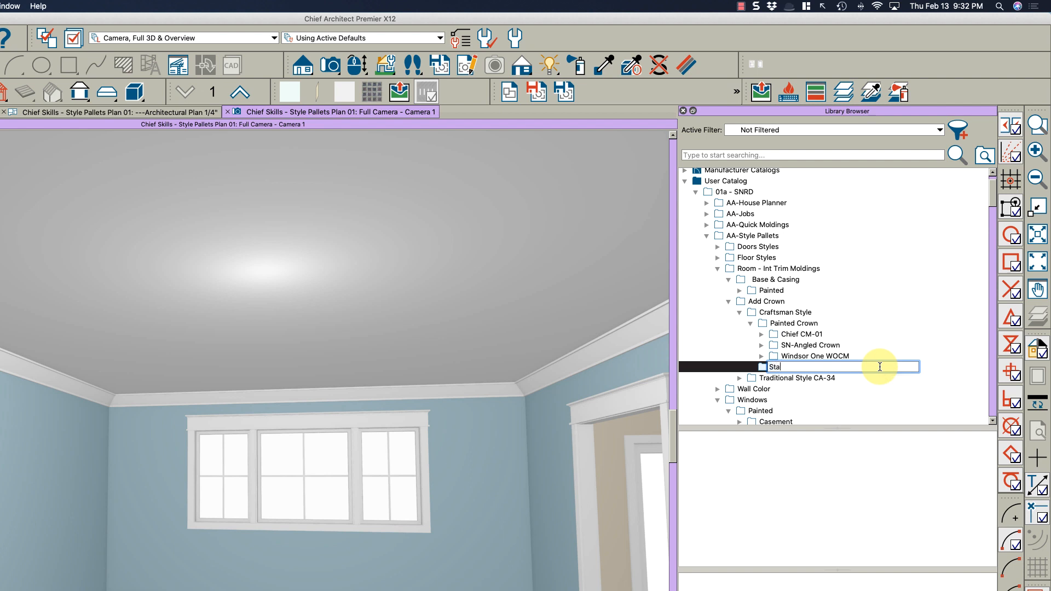
text(Stained)
key(Return)
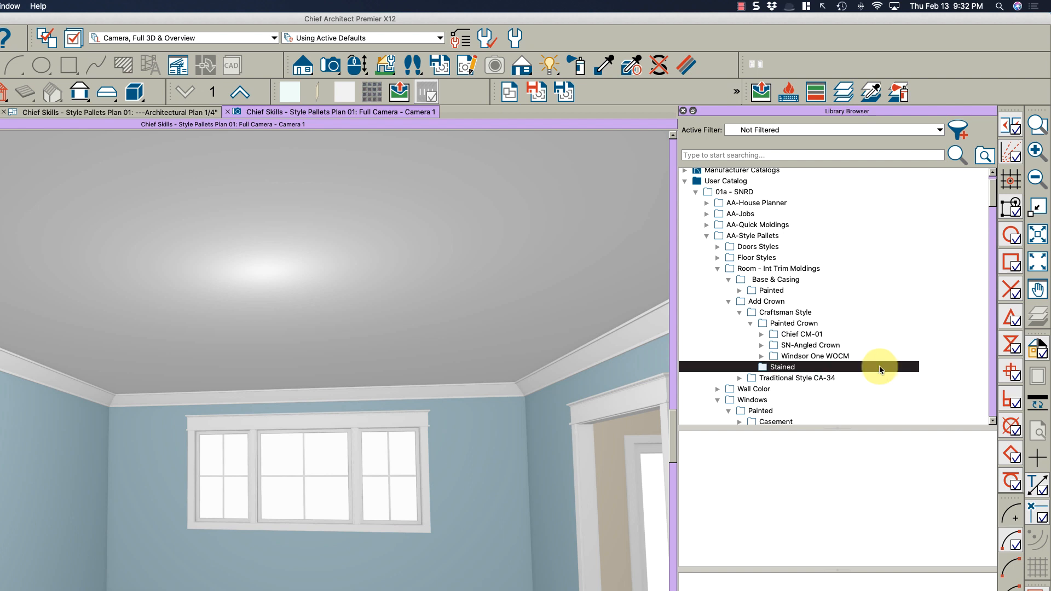
Step: Copy the painted Chief CM-01 crown folder into the Stained folder
mouse_move(765, 371)
mouse_down()
mouse_move(774, 301)
mouse_move(785, 322)
mouse_move(769, 386)
mouse_move(775, 365)
mouse_up()
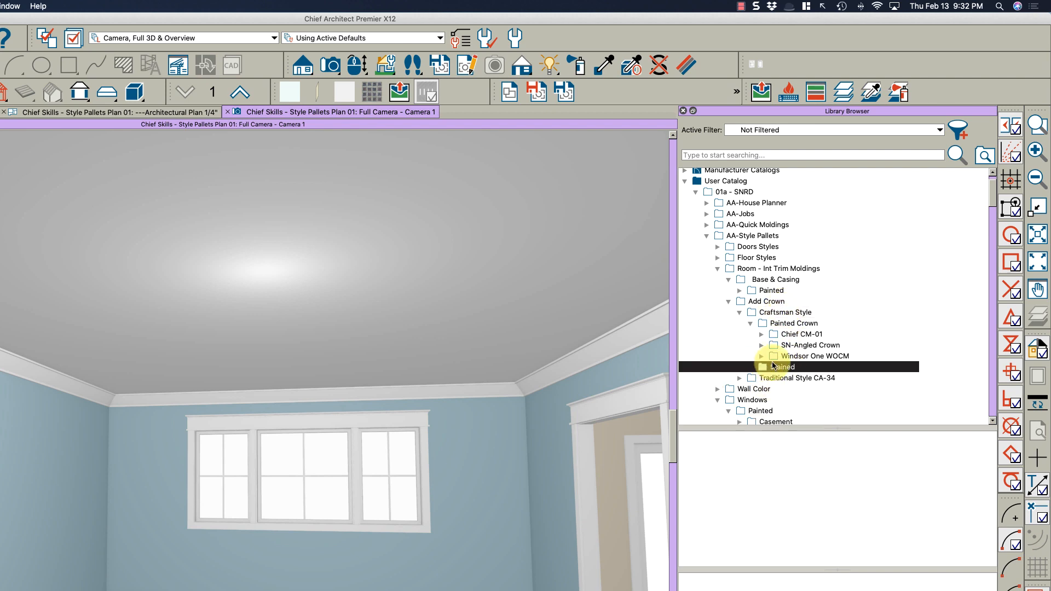
click(779, 334)
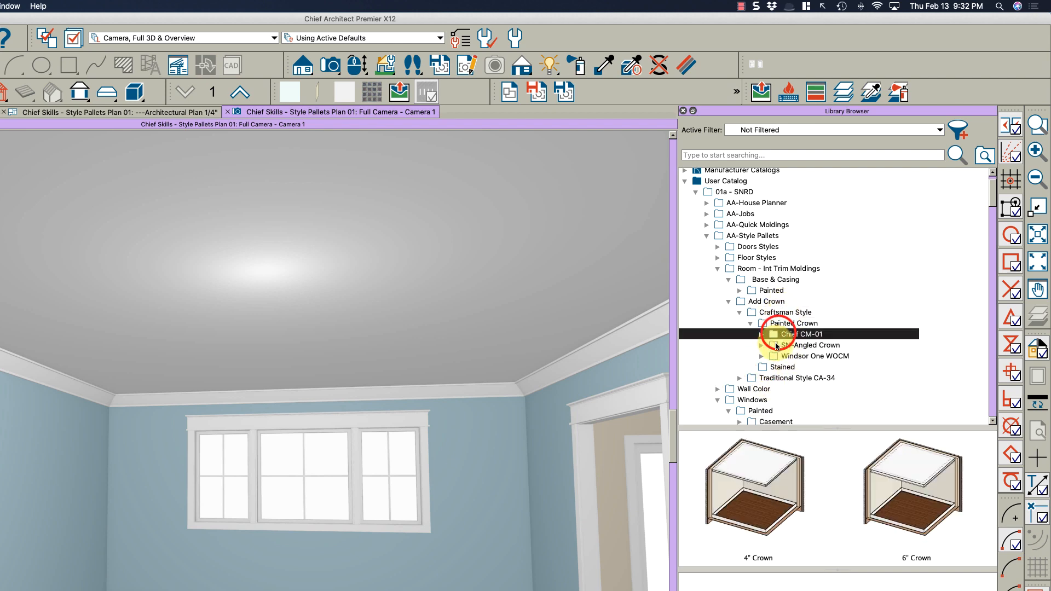
right_click(774, 338)
click(806, 362)
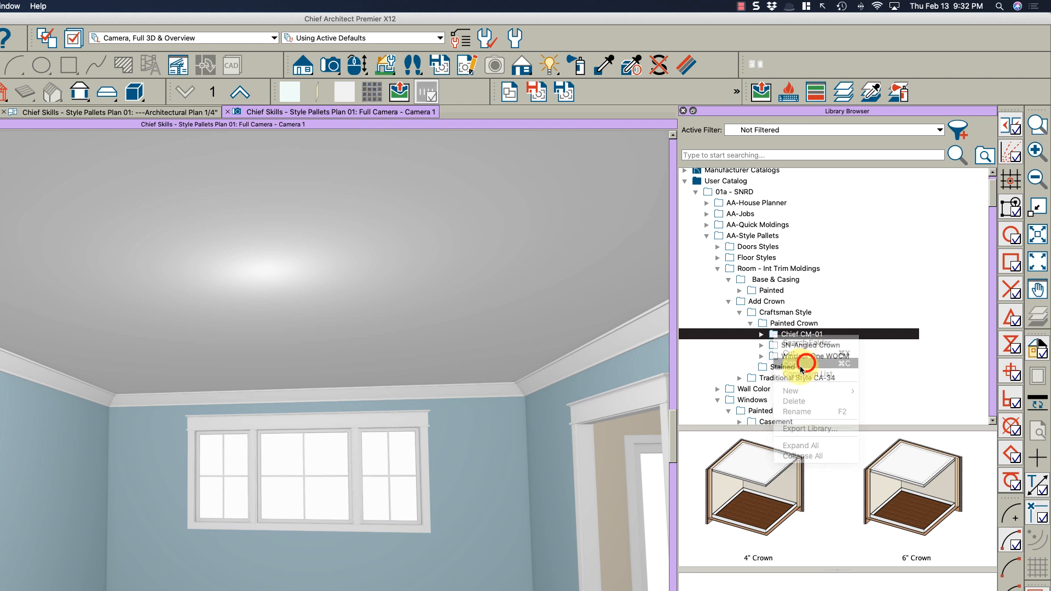
right_click(783, 370)
click(797, 420)
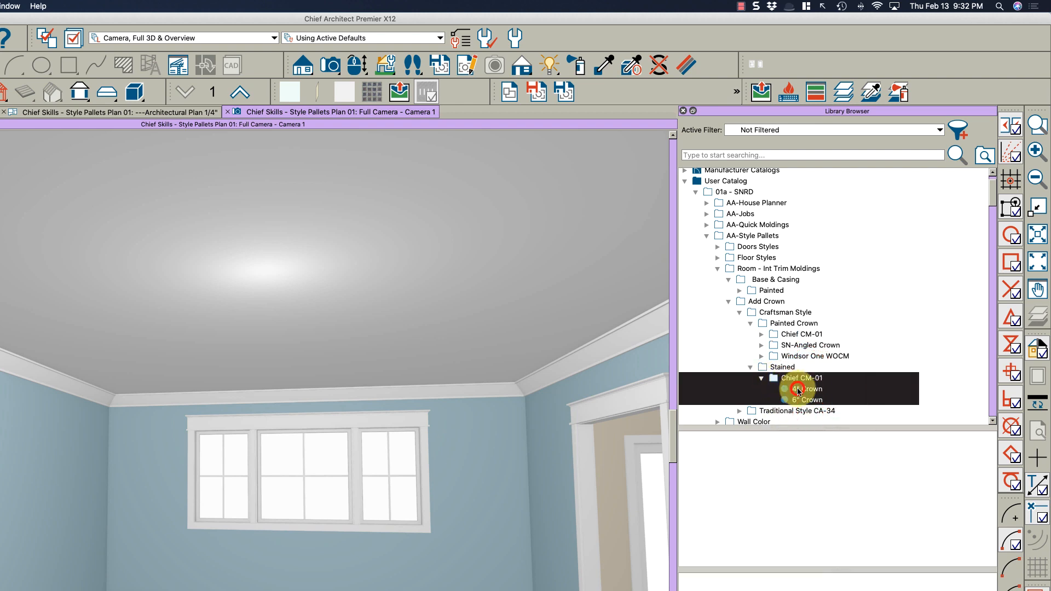
Step: Open the room object of the 4" Crown style in the Stained Chief CM-01 folder and show its materials
click(798, 390)
right_click(798, 390)
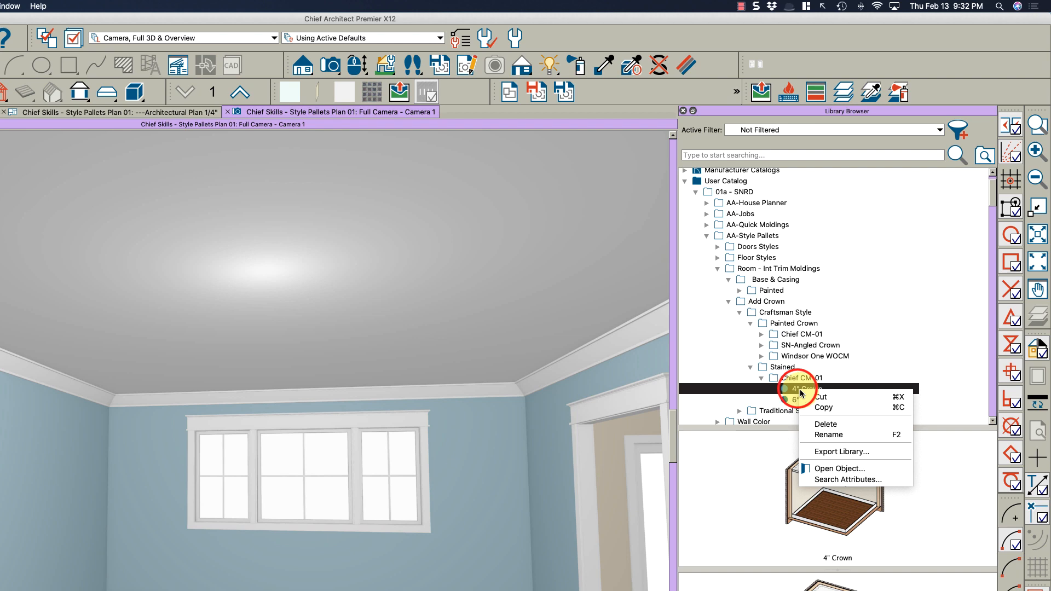
click(828, 466)
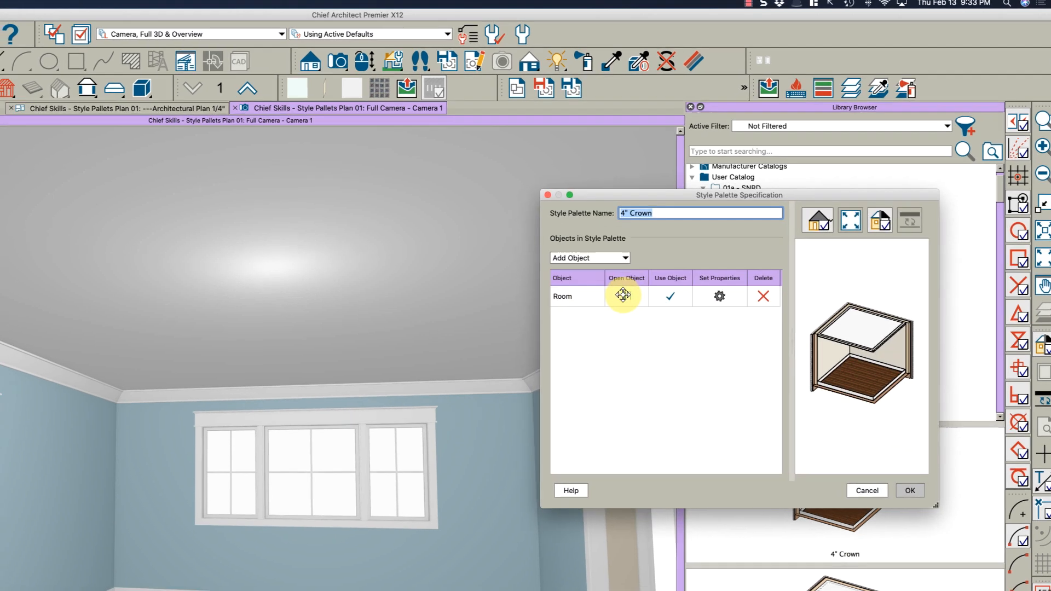
click(624, 296)
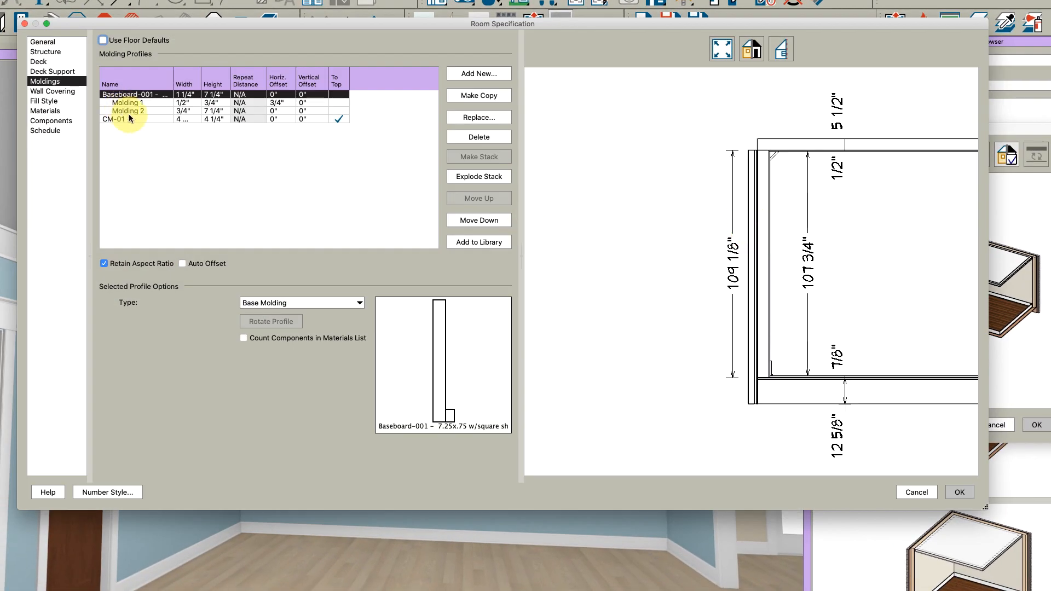
click(44, 112)
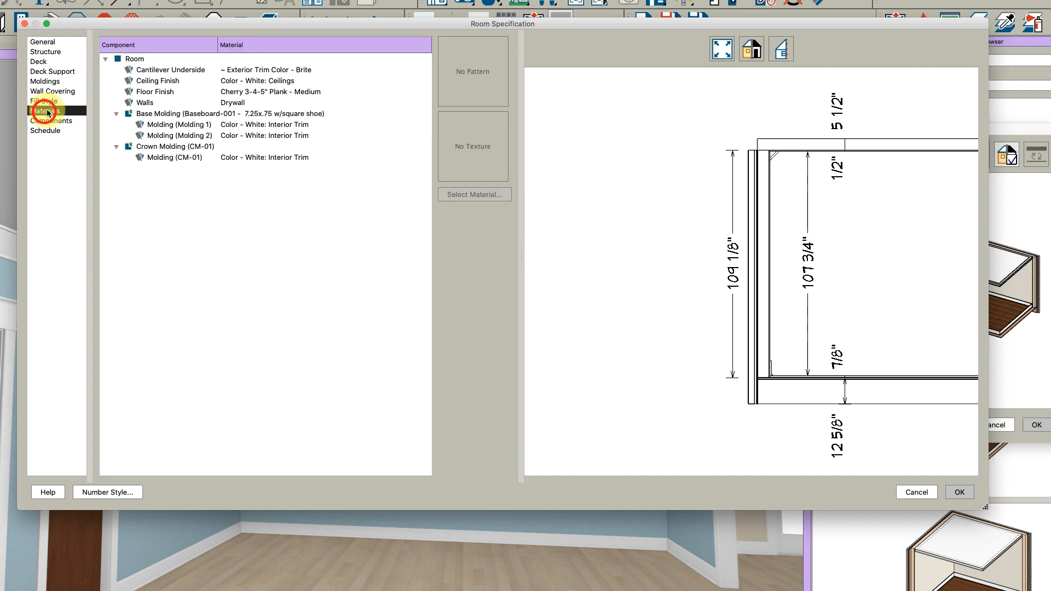
Step: Assign the plan material "Craftsman - Poplar--PAINTED: American Chestnut" to the CM-01 crown molding
click(170, 159)
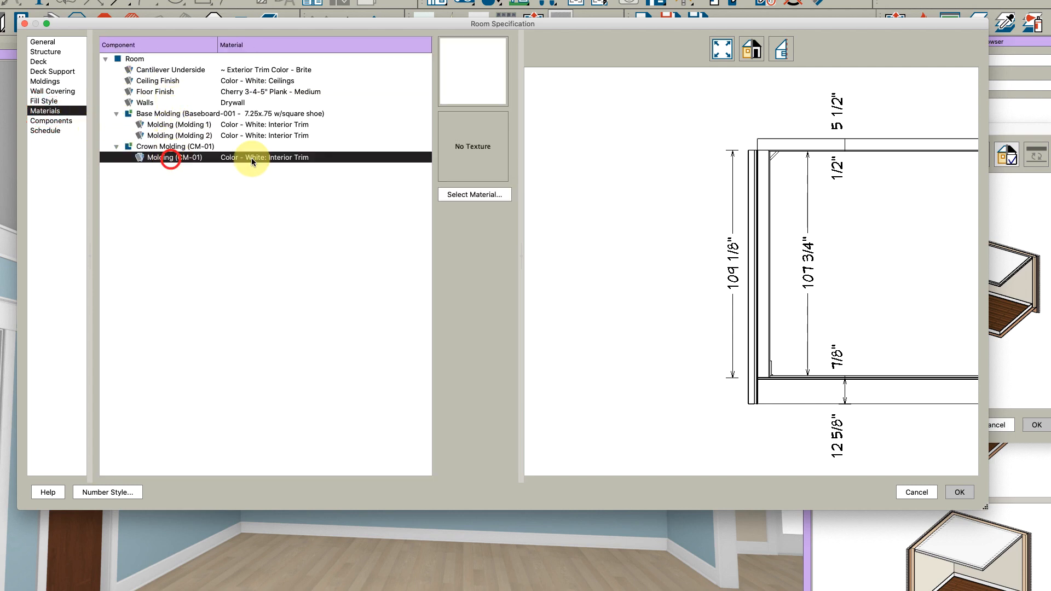
click(471, 99)
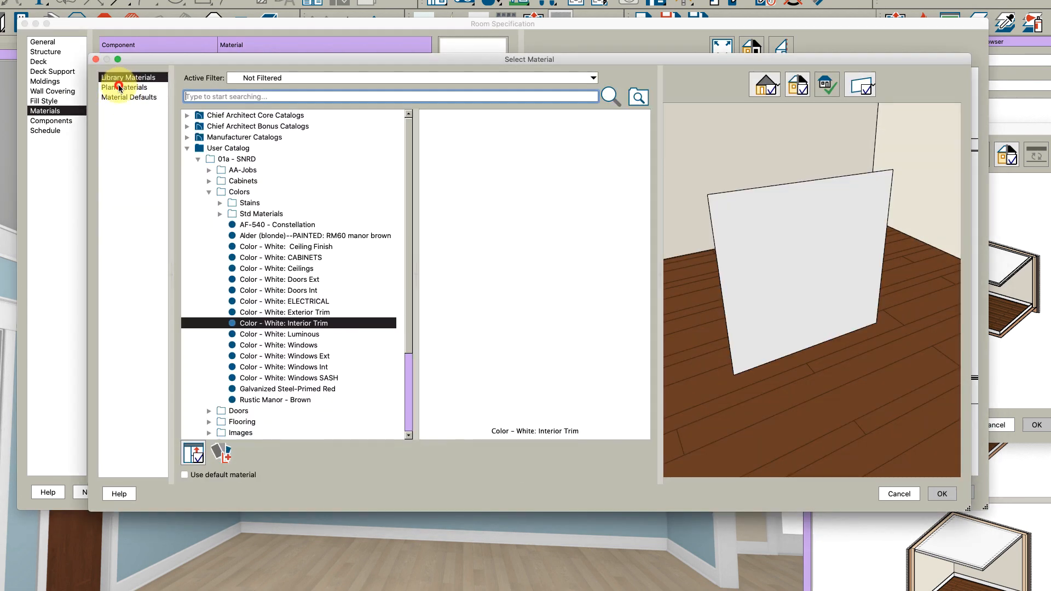
click(119, 89)
scroll(234, 265, up, 15)
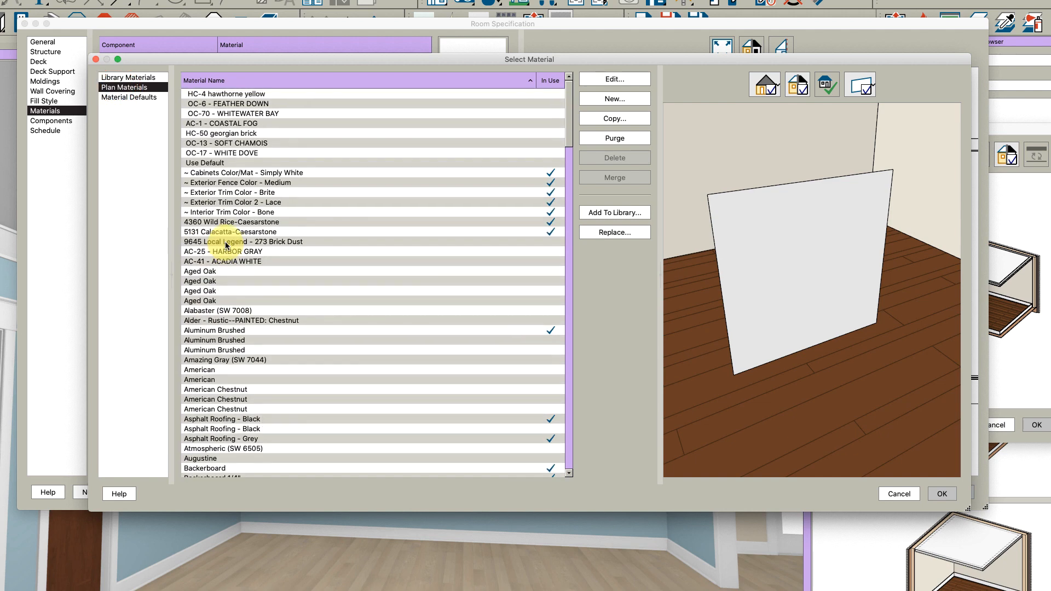
click(257, 321)
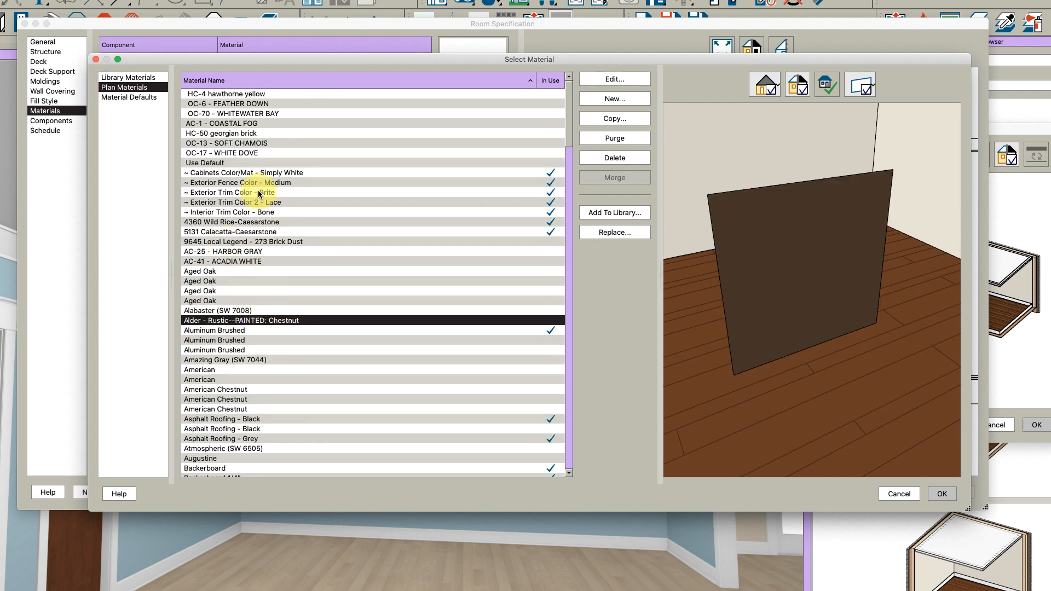
scroll(258, 192, down, 10)
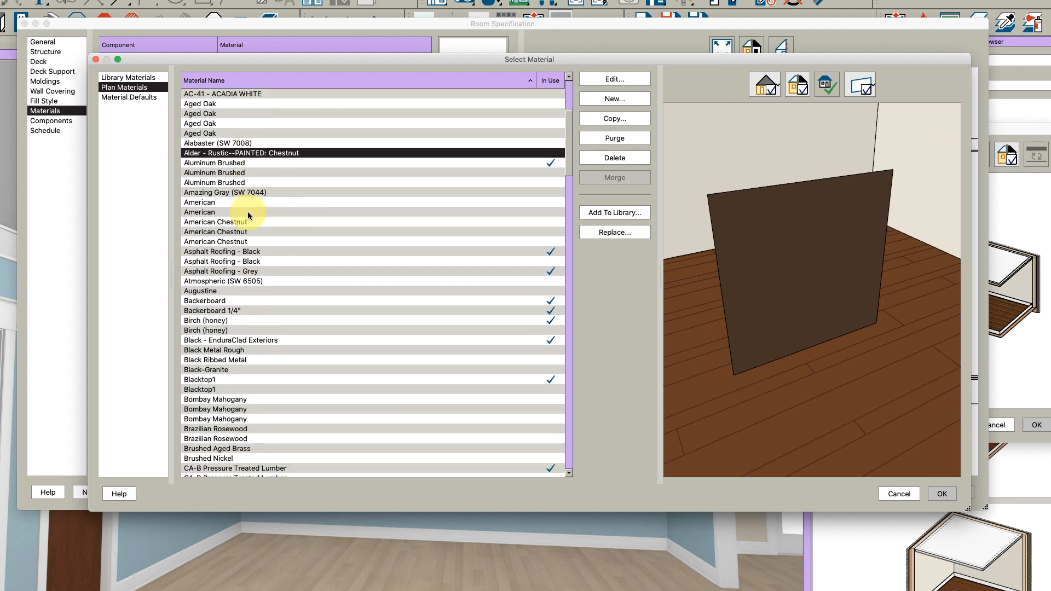
scroll(241, 266, down, 15)
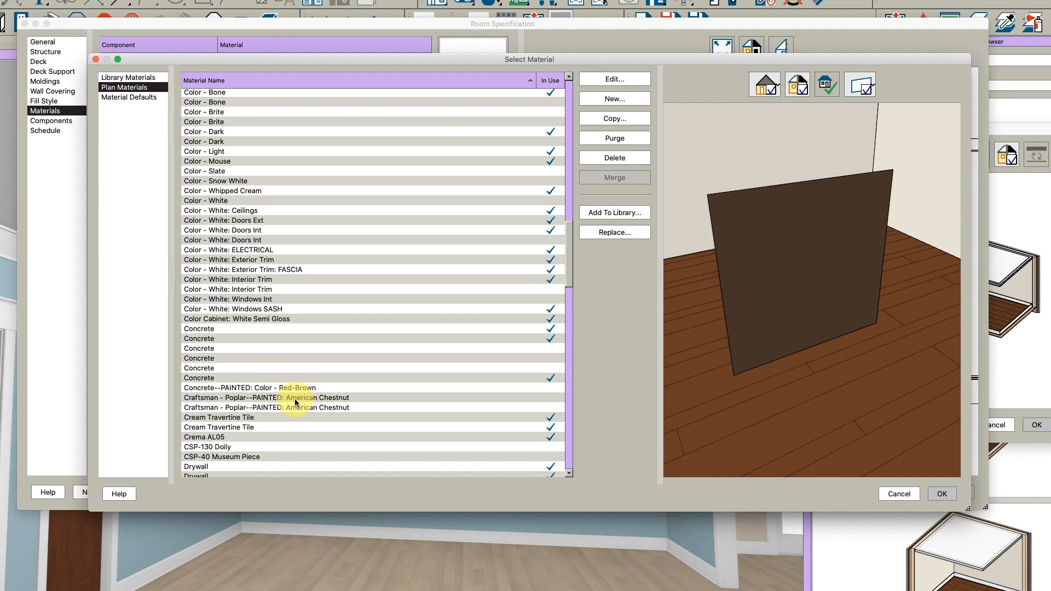
click(296, 401)
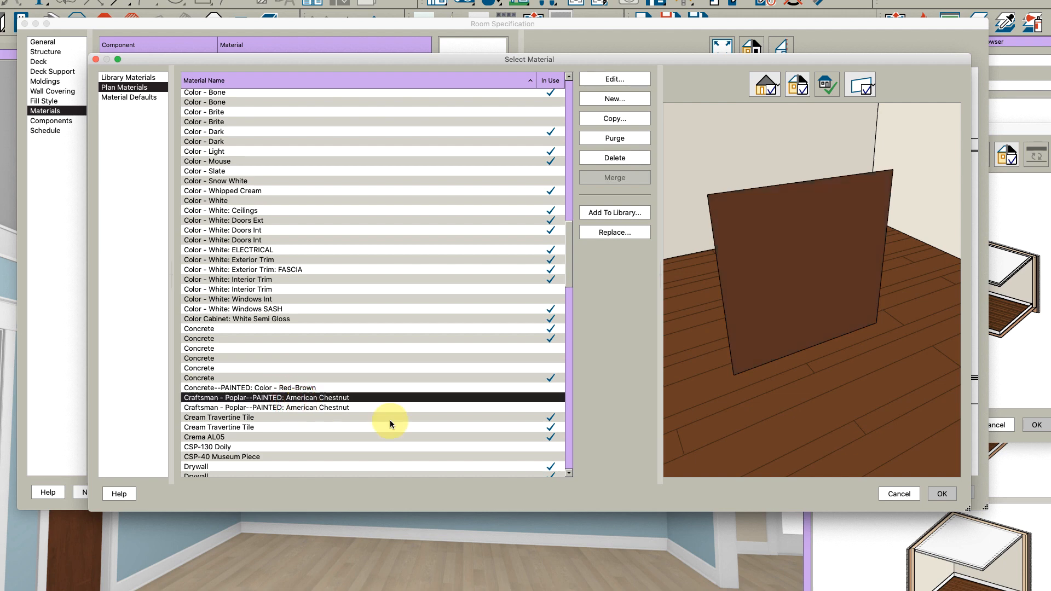
click(942, 494)
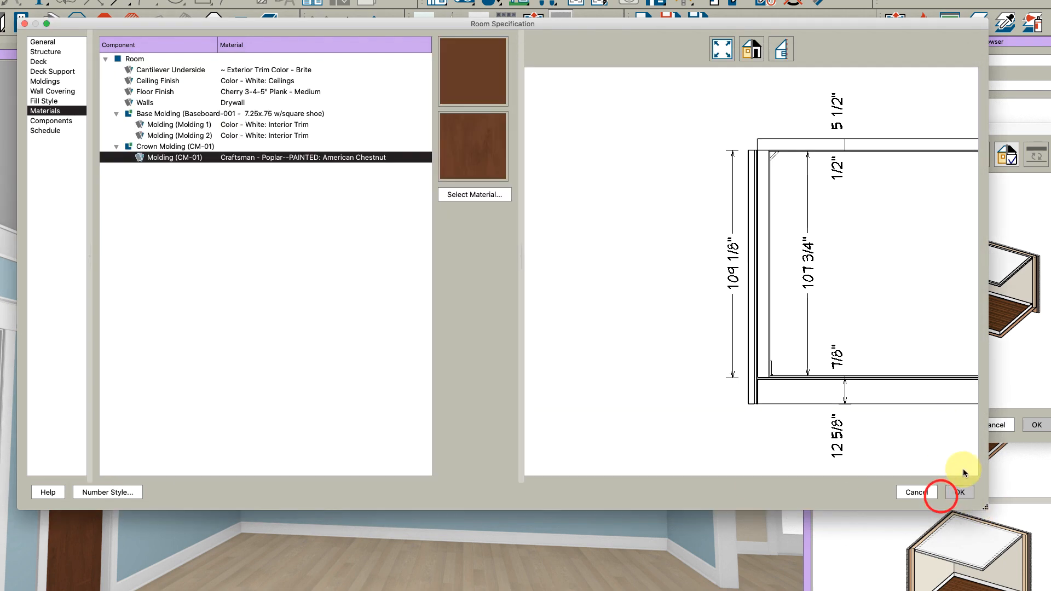
Step: Save the edited stained 4" Crown style and apply it to the blue room
click(959, 490)
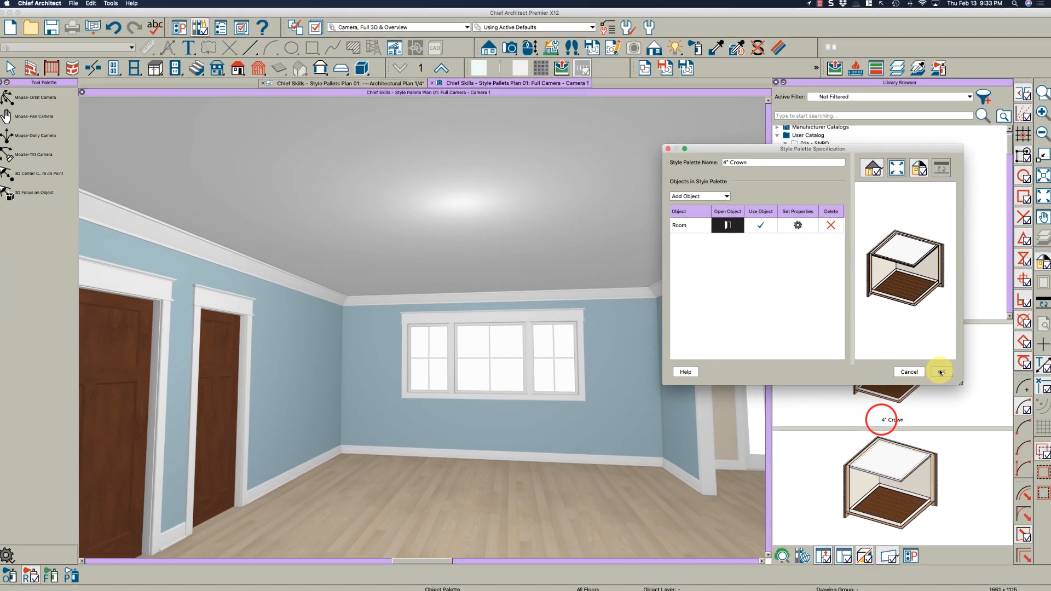
click(1037, 424)
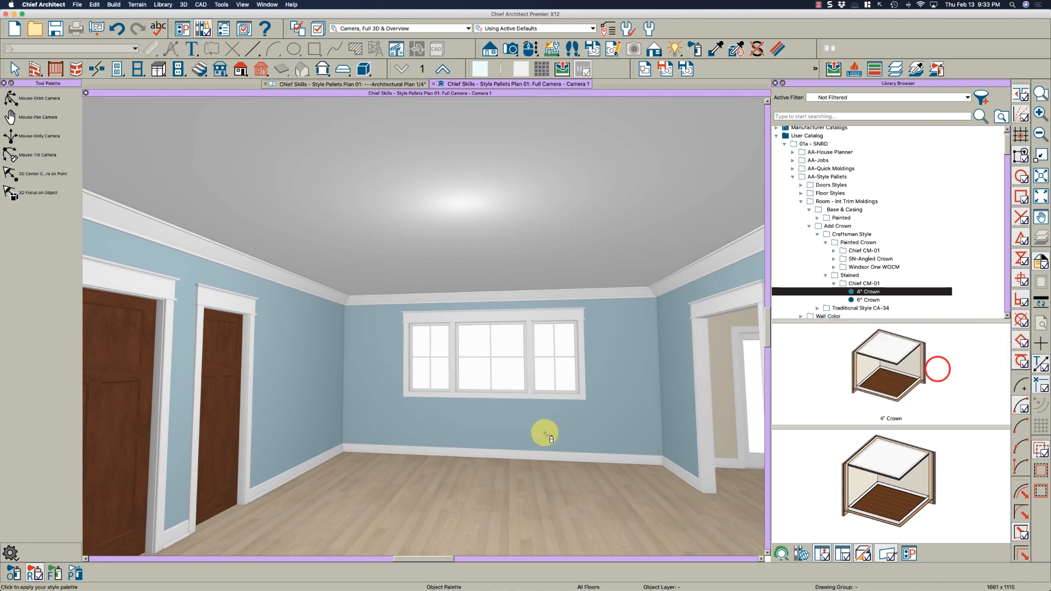
click(498, 498)
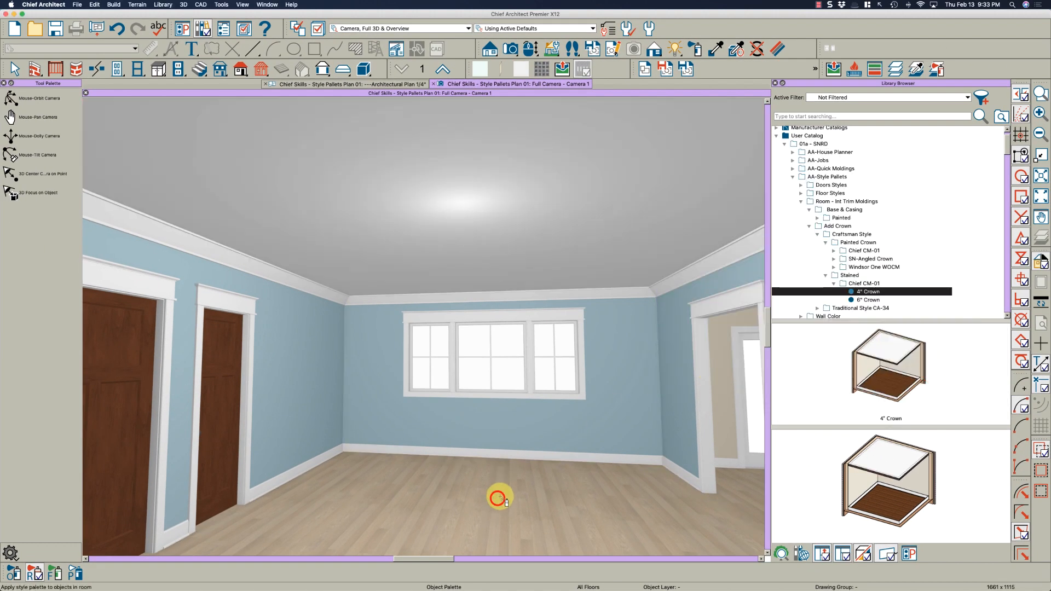
Step: Open the room object of the 6" Crown style in the Stained Chief CM-01 folder
click(863, 298)
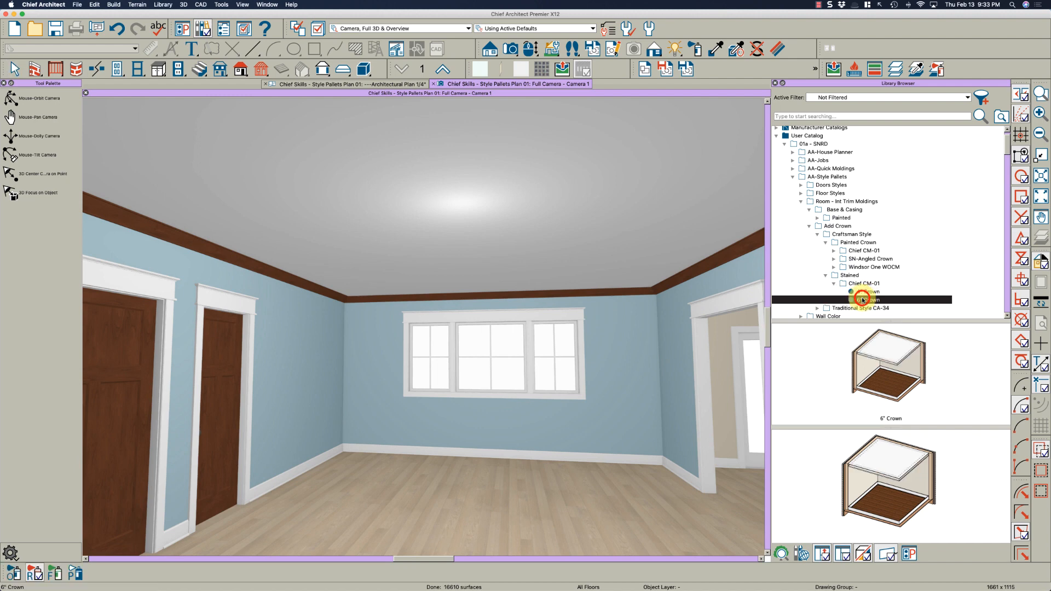
right_click(863, 299)
click(879, 356)
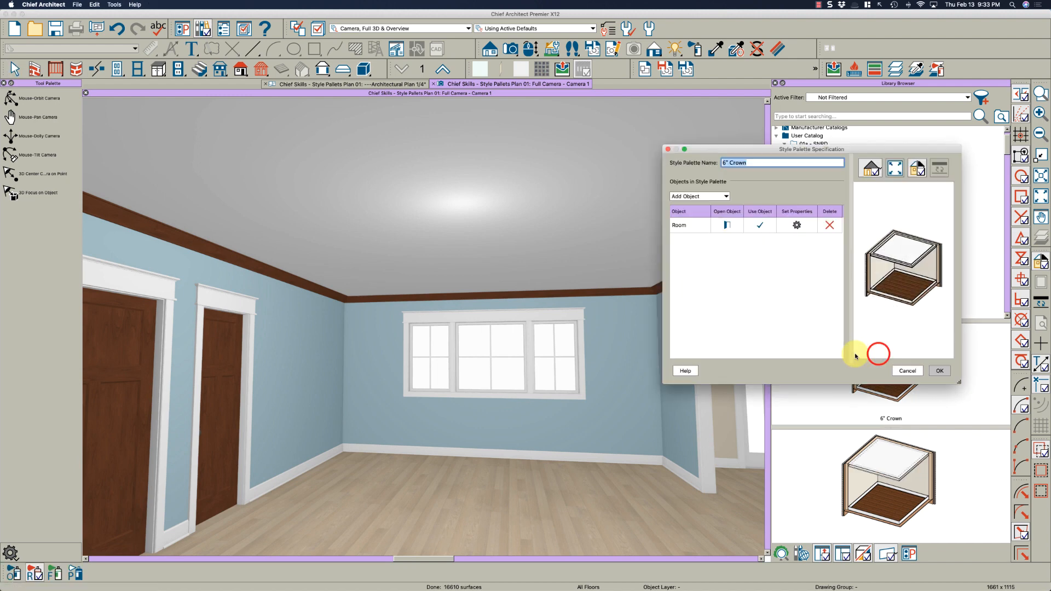
click(728, 224)
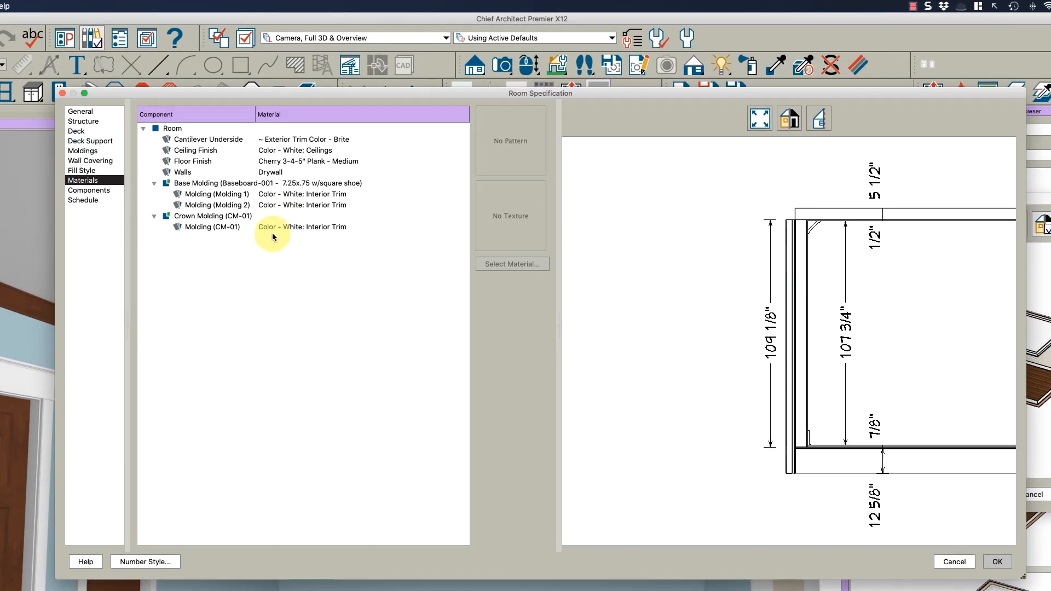
Step: Set the crown molding material of the 6" Crown style to the plan material "Poplar--PAINTED: American Chestnut" and accept the room specification
click(330, 176)
click(522, 124)
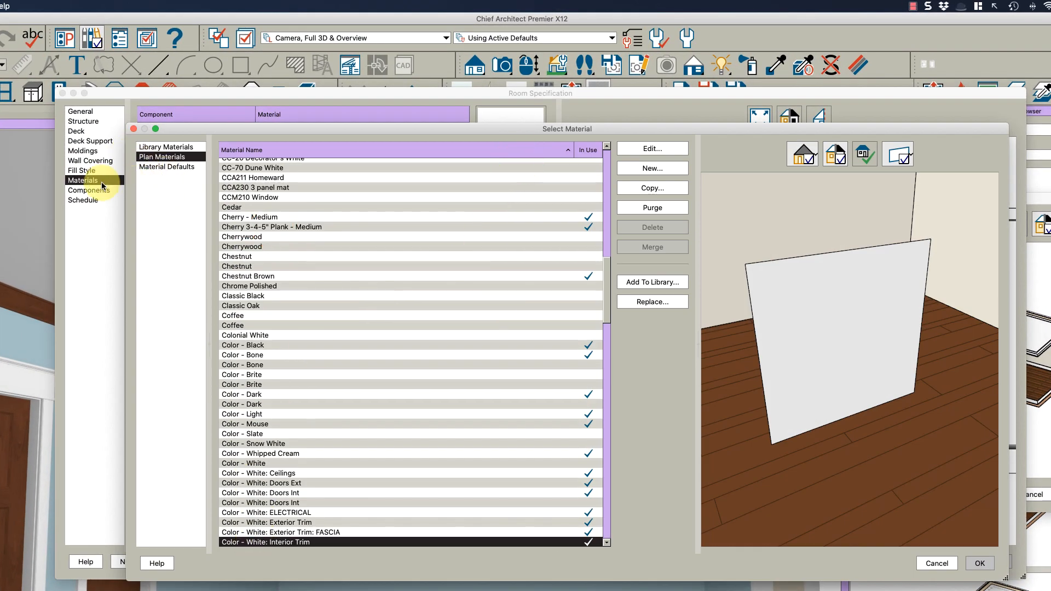
scroll(327, 471, down, 15)
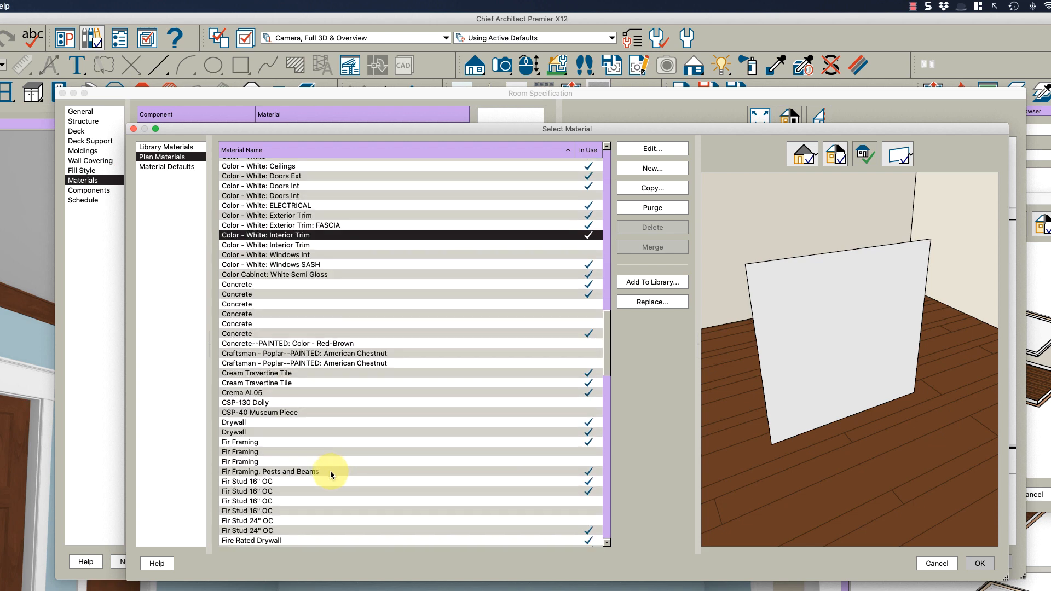
scroll(326, 468, down, 15)
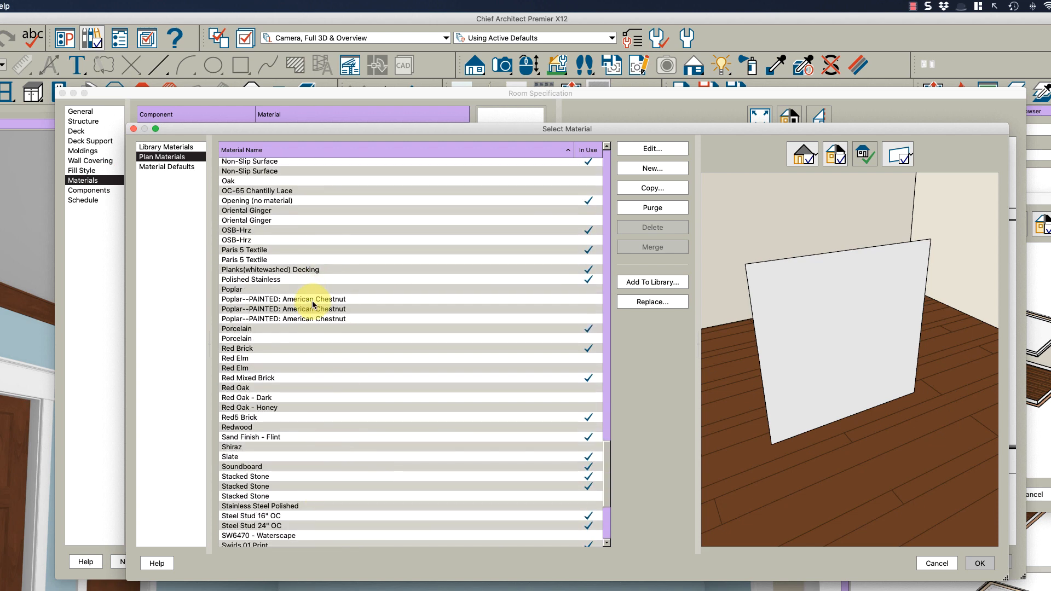
scroll(298, 419, down, 6)
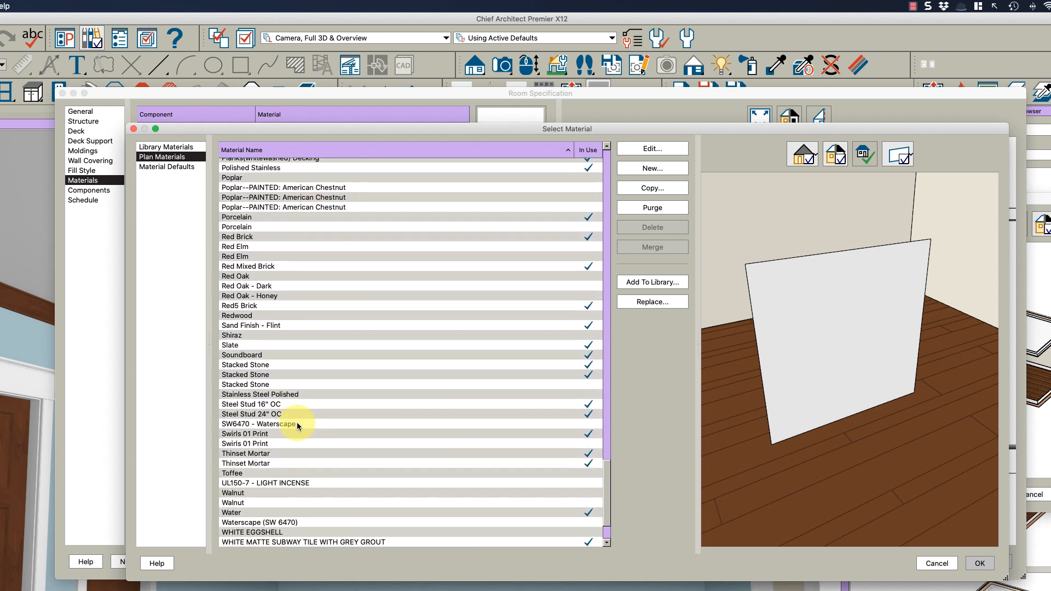
scroll(299, 466, up, 6)
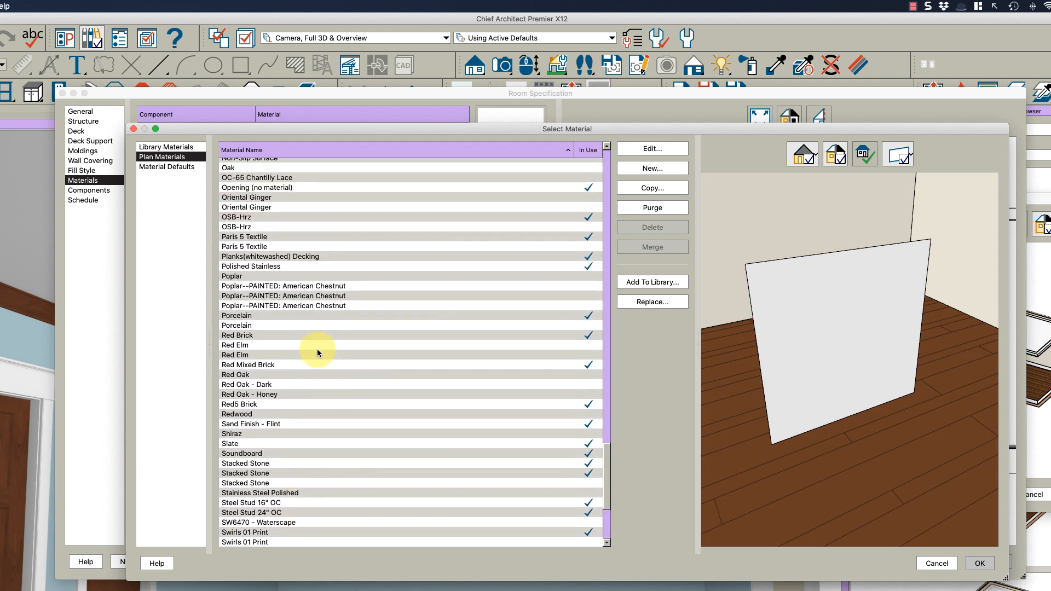
click(293, 305)
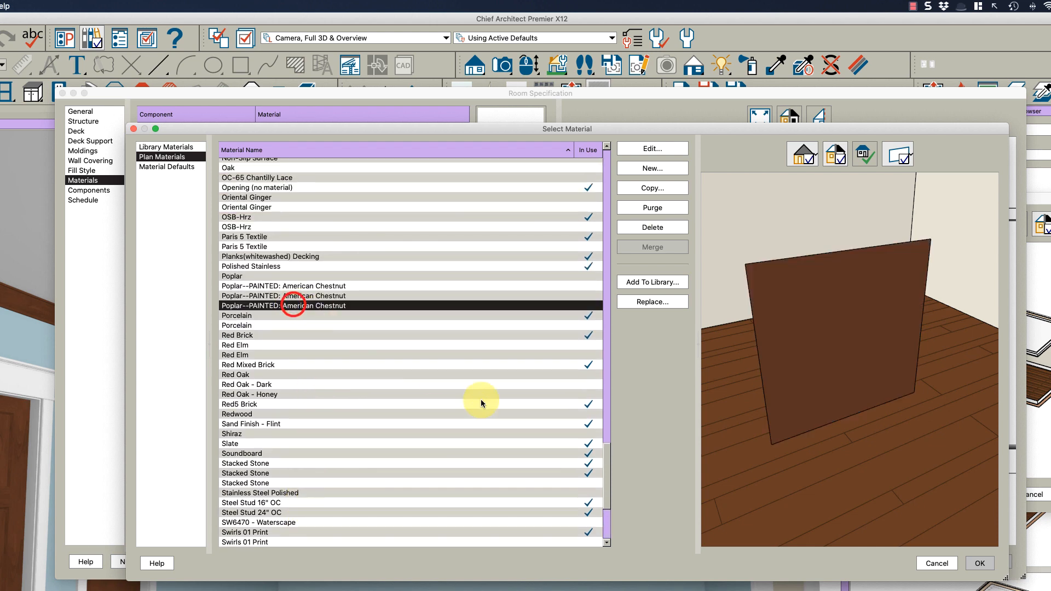
click(980, 564)
click(995, 562)
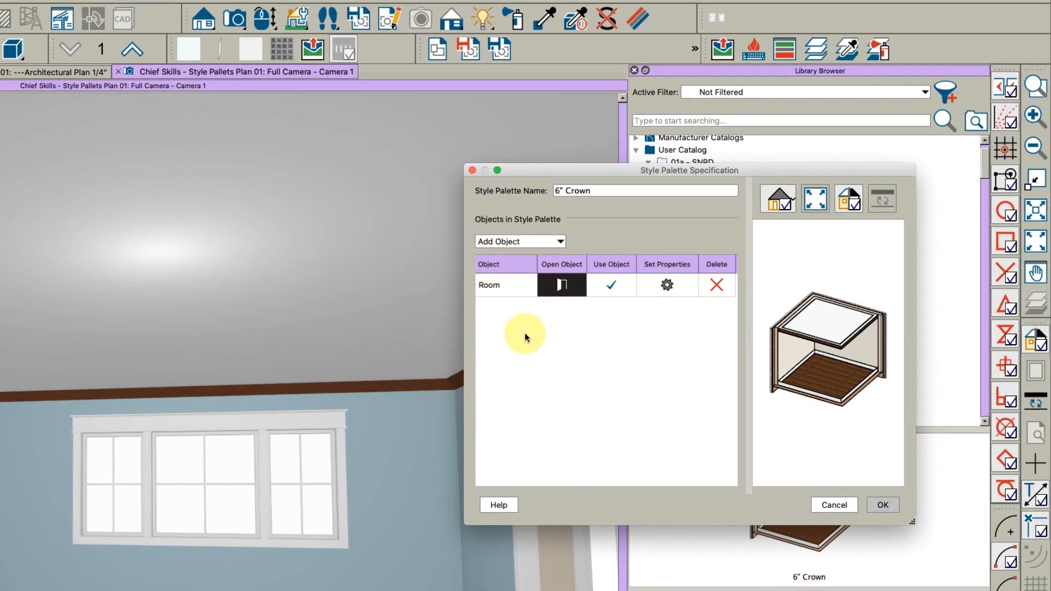
Step: Review which room properties the stained 6" Crown style applies, enlarging the property list to show all entries
click(663, 288)
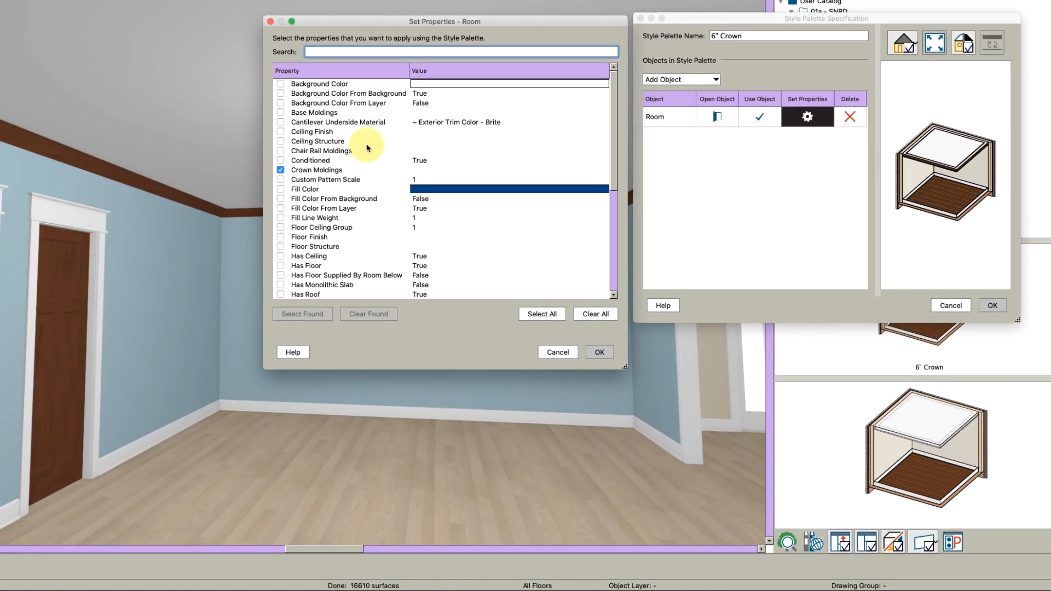
drag(624, 364, 624, 567)
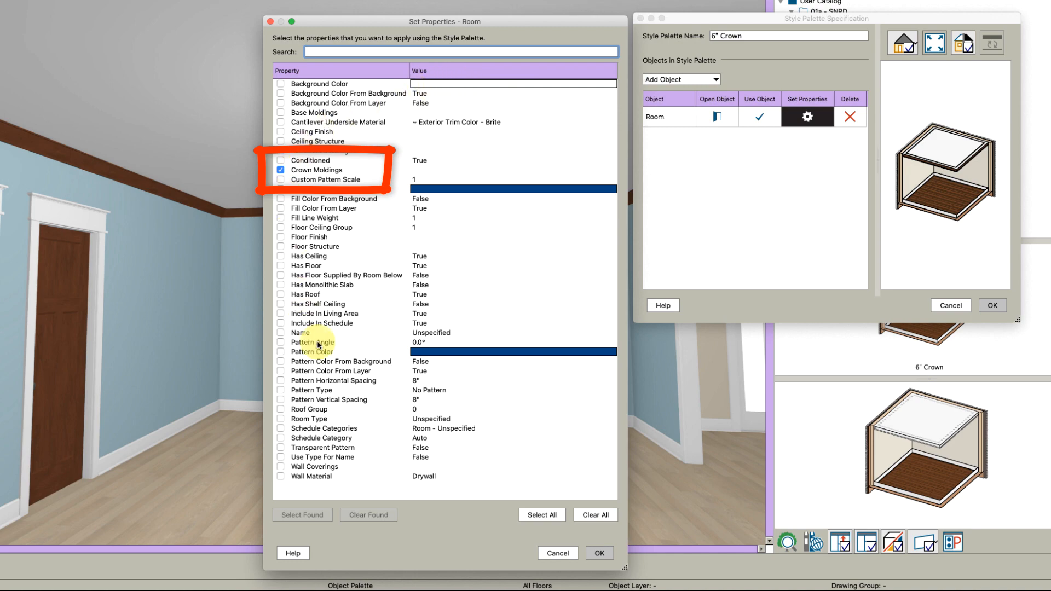
click(605, 555)
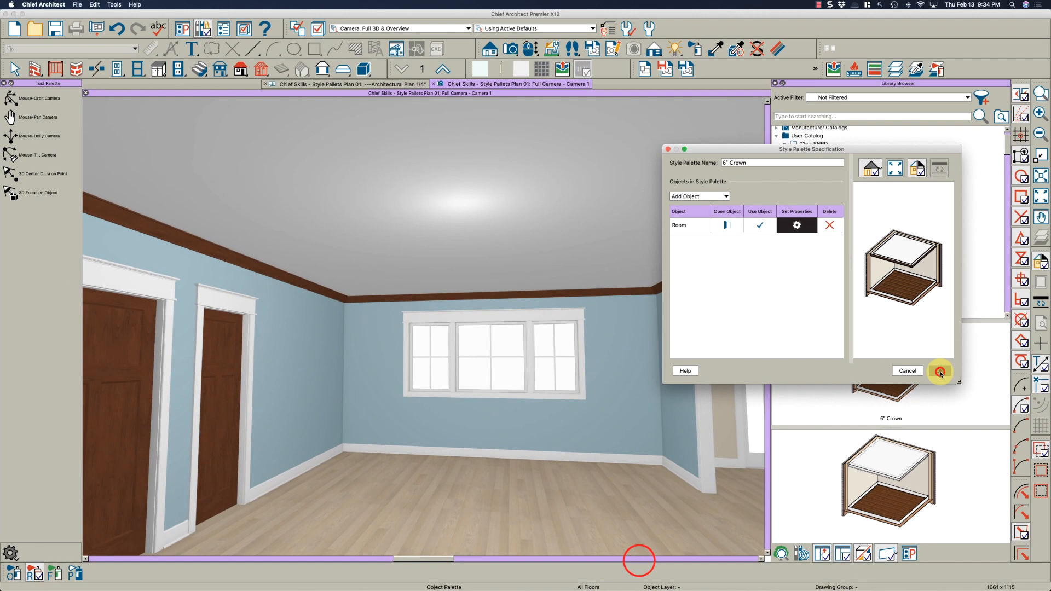
Step: Save the stained 6" Crown style and apply it to the blue room
click(993, 306)
click(572, 483)
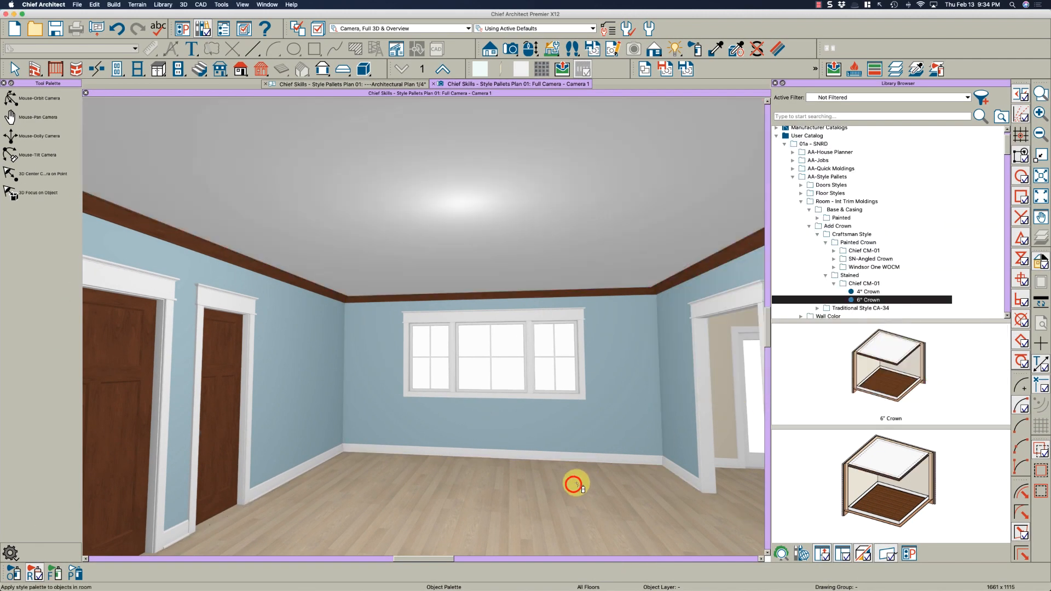
key(o)
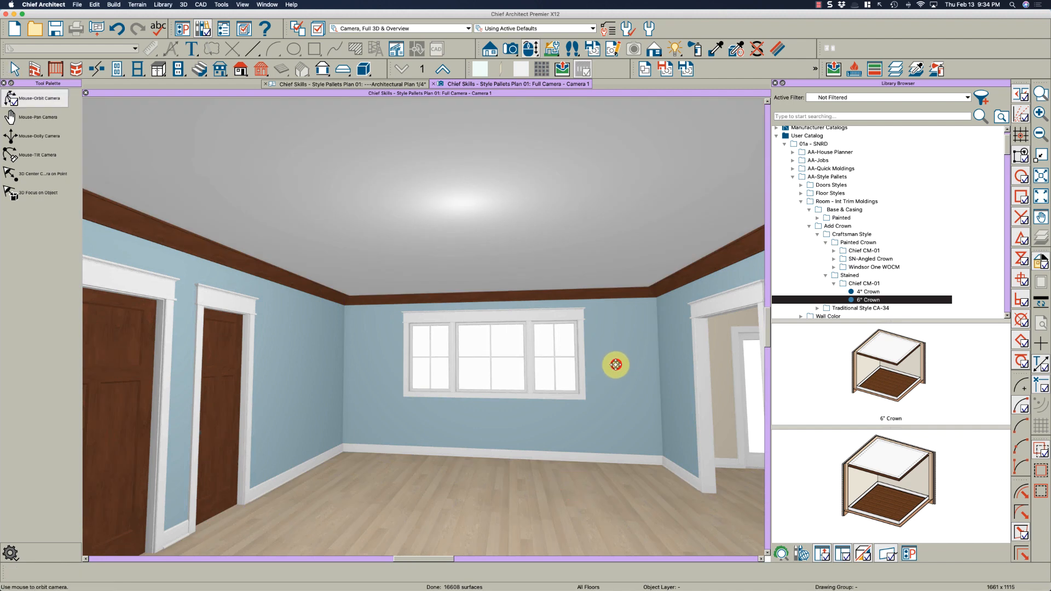
drag(617, 364, 615, 363)
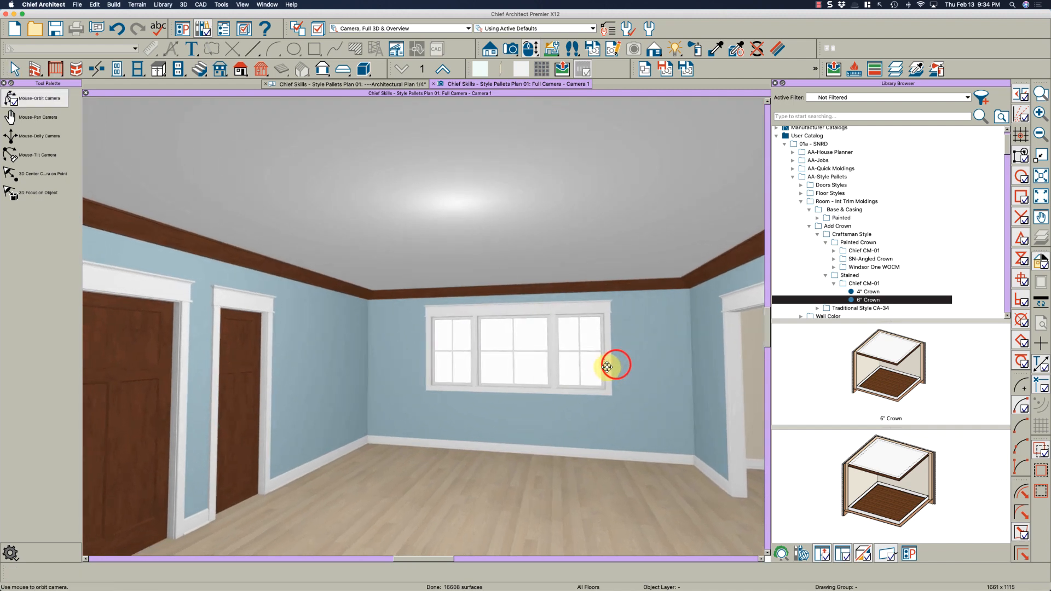
Step: Apply the 6" Crown style from the painted Chief CM-01 folder to the blue room
click(835, 251)
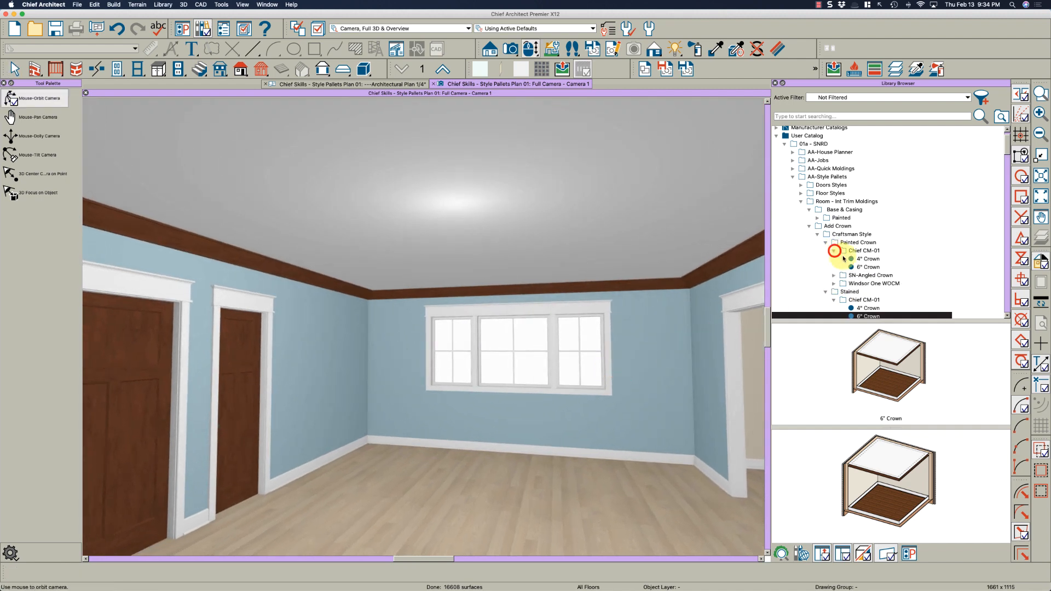
click(868, 267)
click(551, 471)
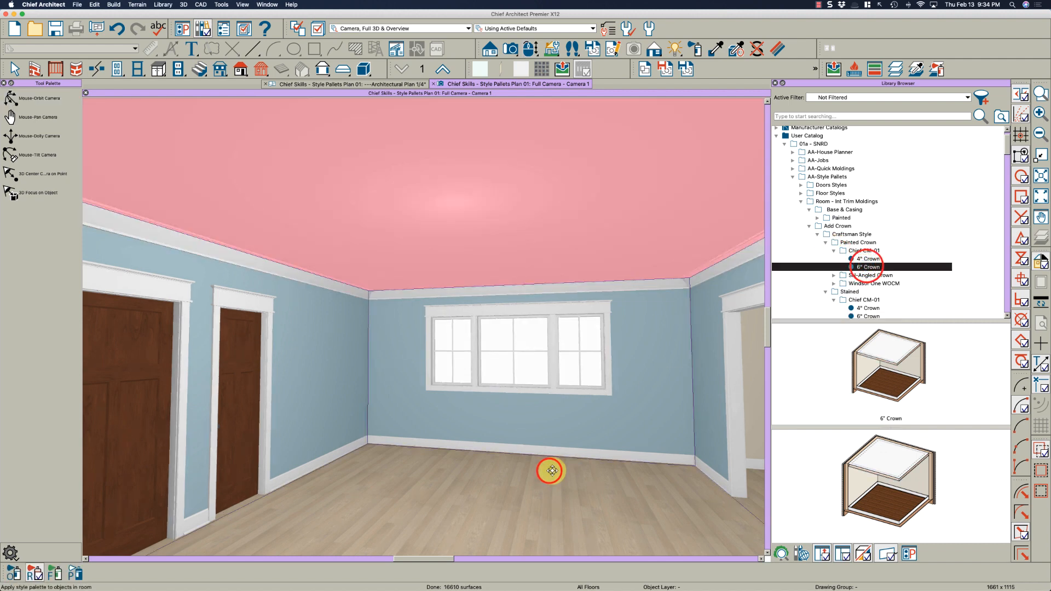
key(o)
middle_drag(482, 463, 460, 415)
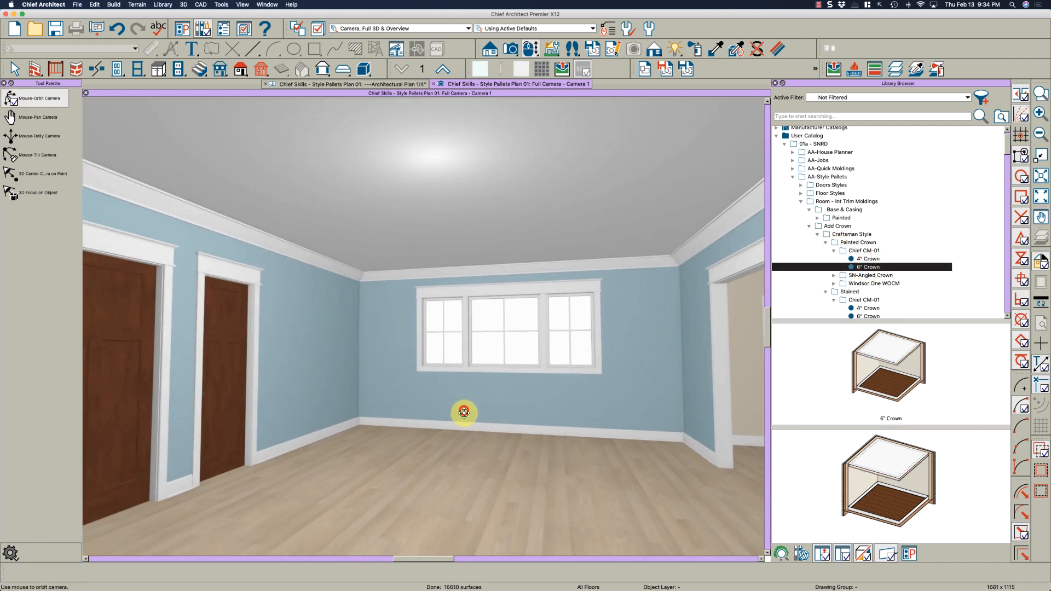
drag(464, 412, 505, 415)
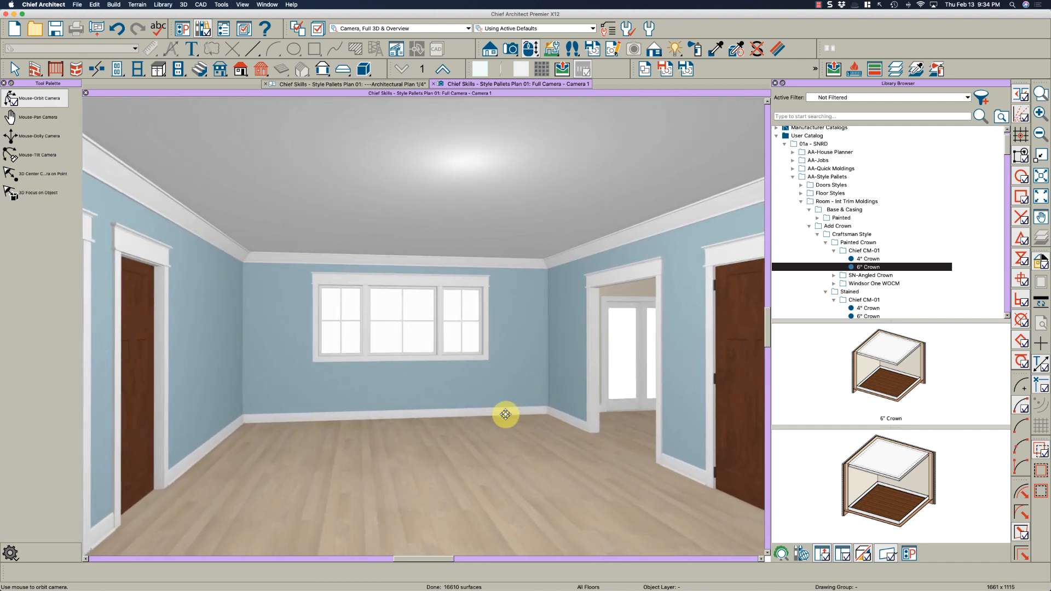
Step: Collapse the Painted Crown, Add Crown, Base & Casing, Room - Int Trim Moldings and Windows folders in the library
click(826, 242)
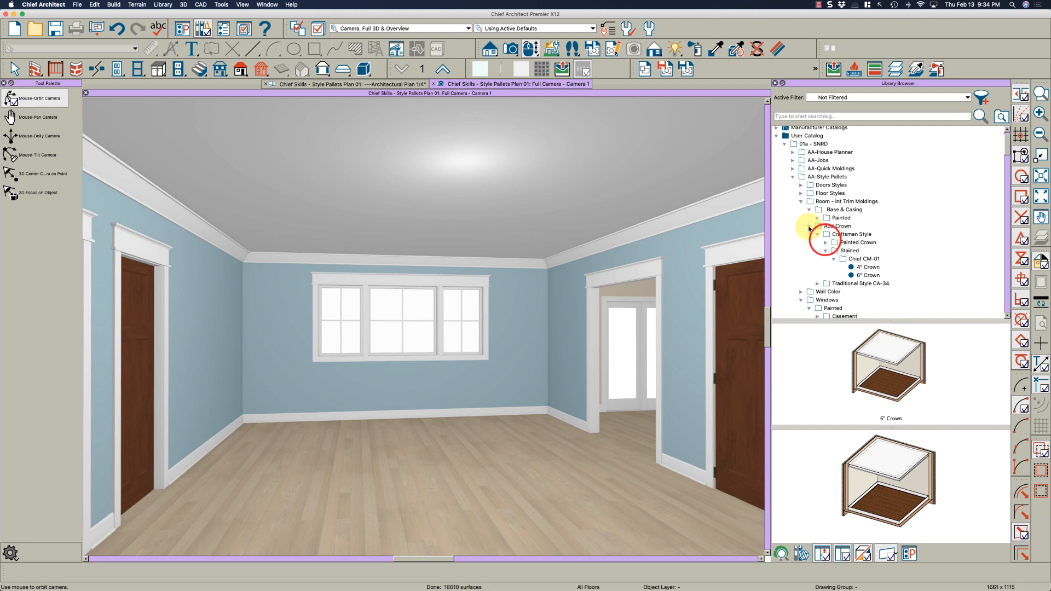
click(809, 227)
click(810, 210)
click(801, 202)
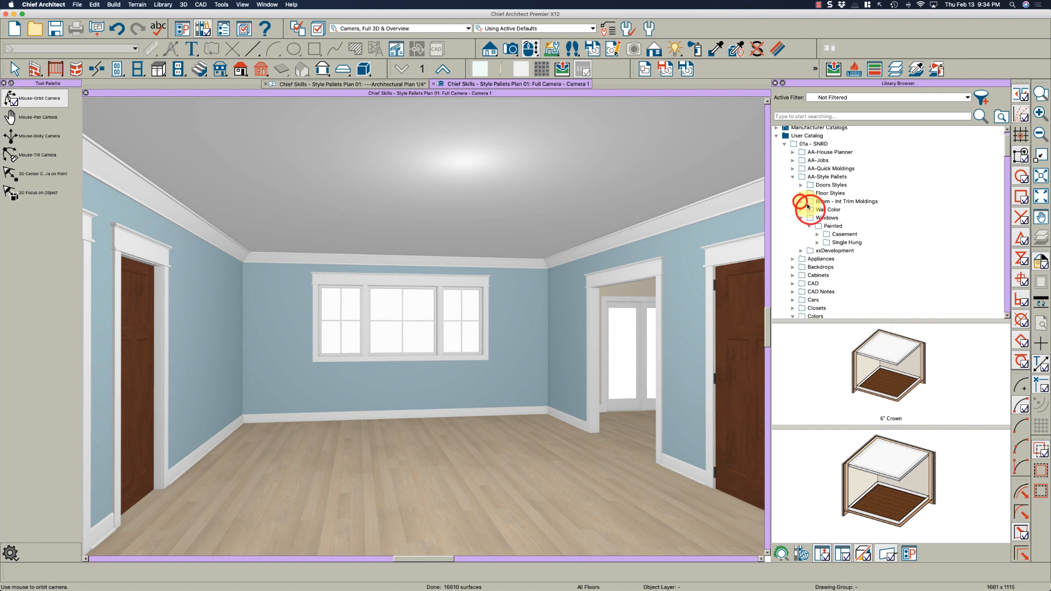
click(802, 218)
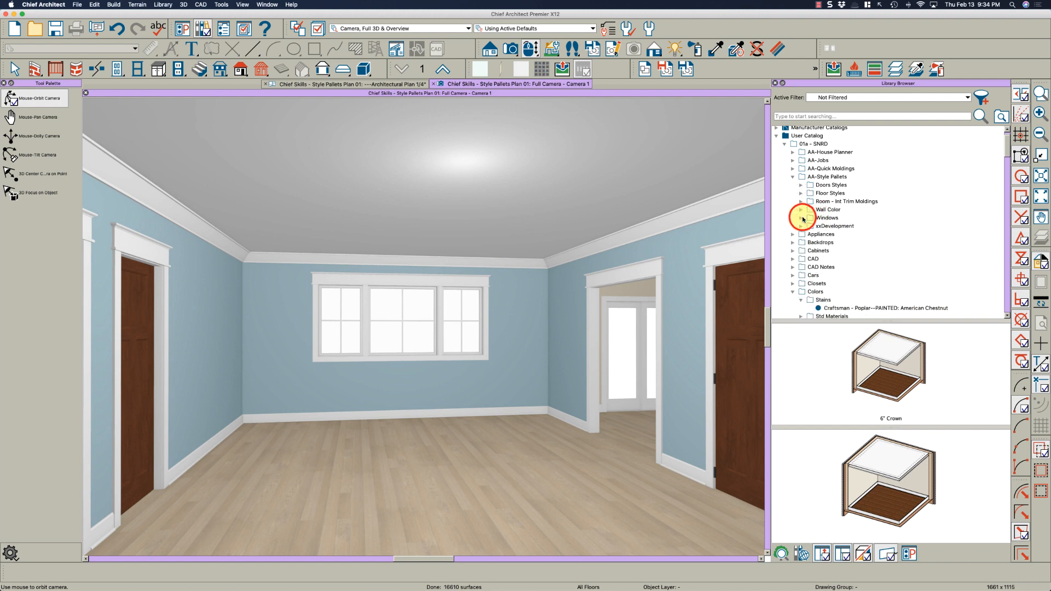
drag(551, 368, 487, 366)
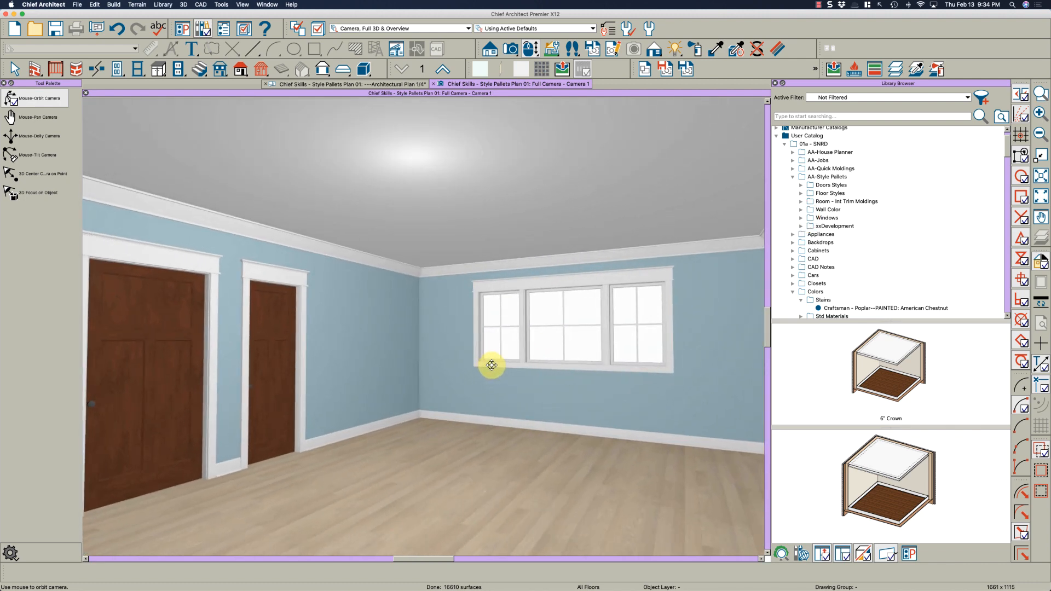